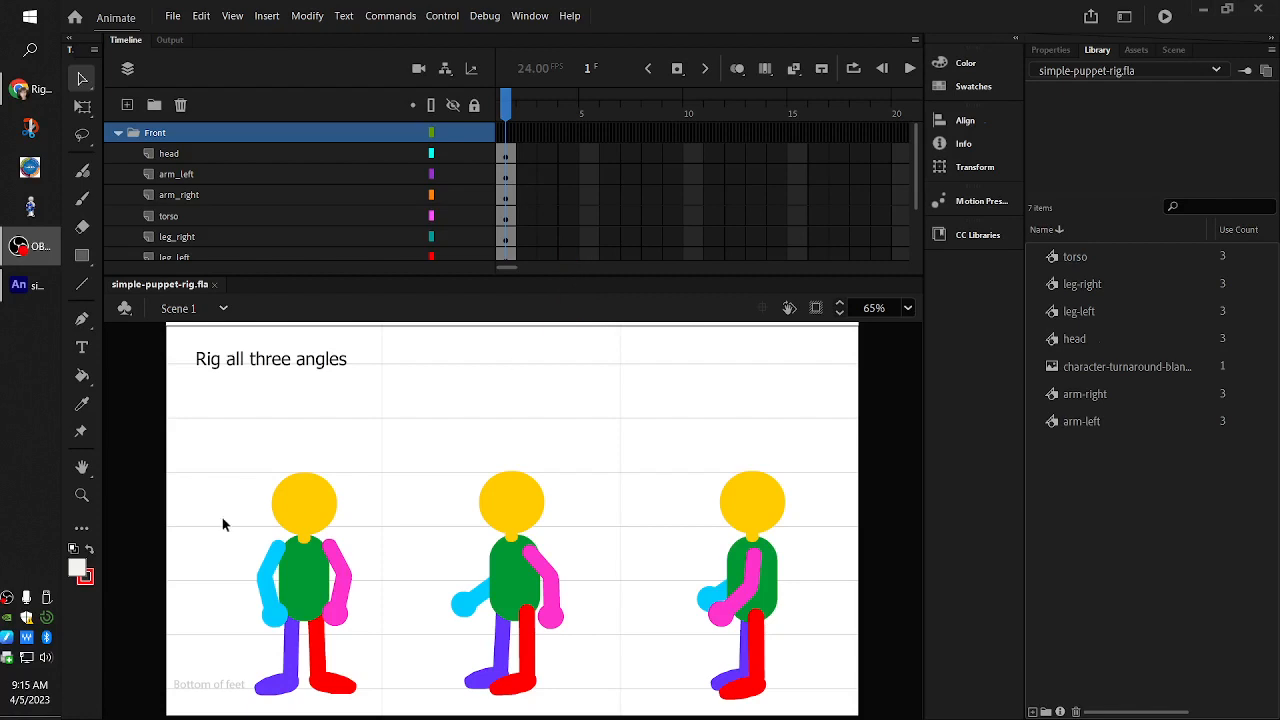
- Enlarge the timeline and show the layer parenting view to examine how the Front layers are connected
{"action": "left_click", "coordinate": [363, 280]}
{"action": "left_click_drag", "start_coordinate": [361, 277], "coordinate": [360, 355]}
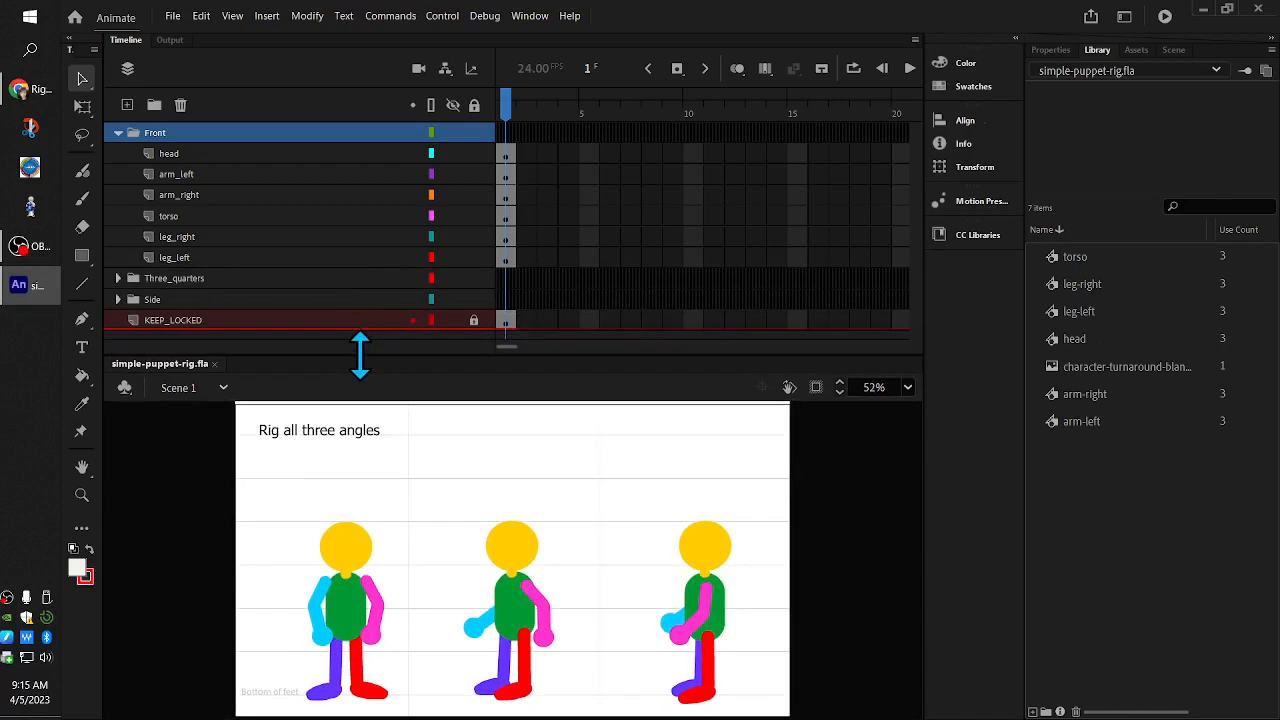
{"action": "left_click", "coordinate": [445, 68]}
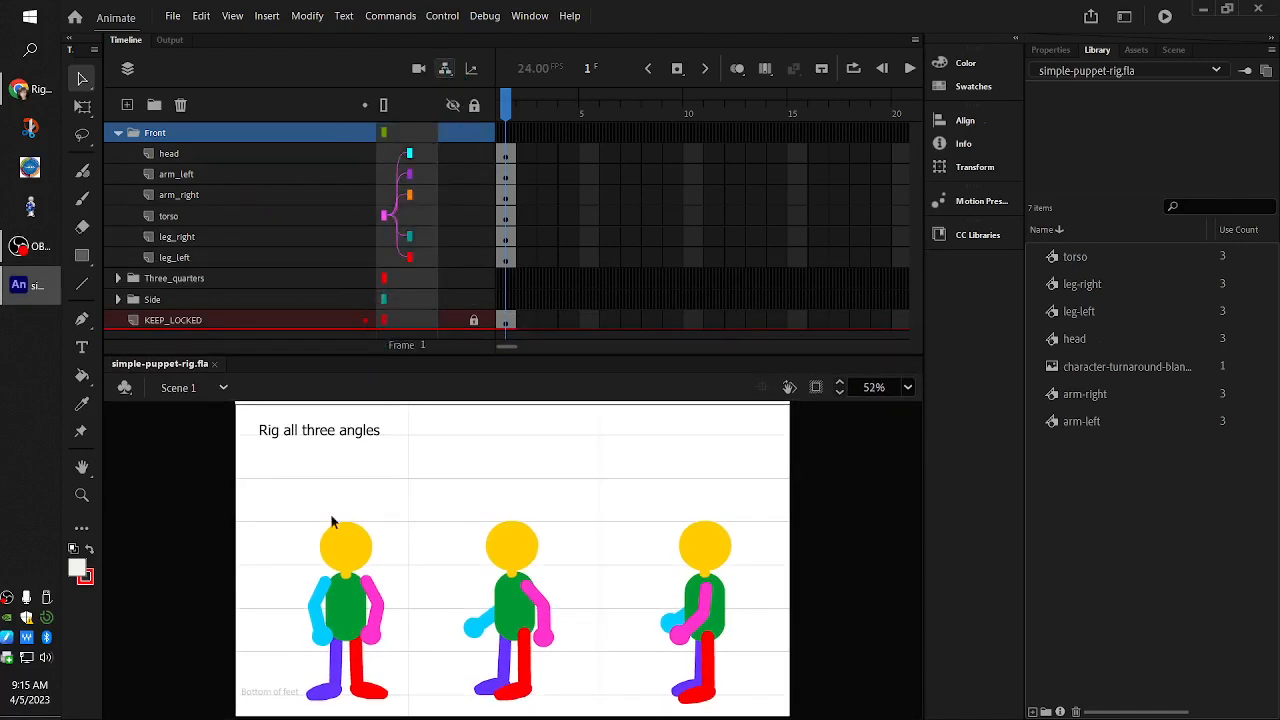
- Test the rigs by moving the torsos of the front, three-quarter and side figures, and hide the parenting view
{"action": "left_click", "coordinate": [337, 626]}
{"action": "left_click", "coordinate": [340, 608]}
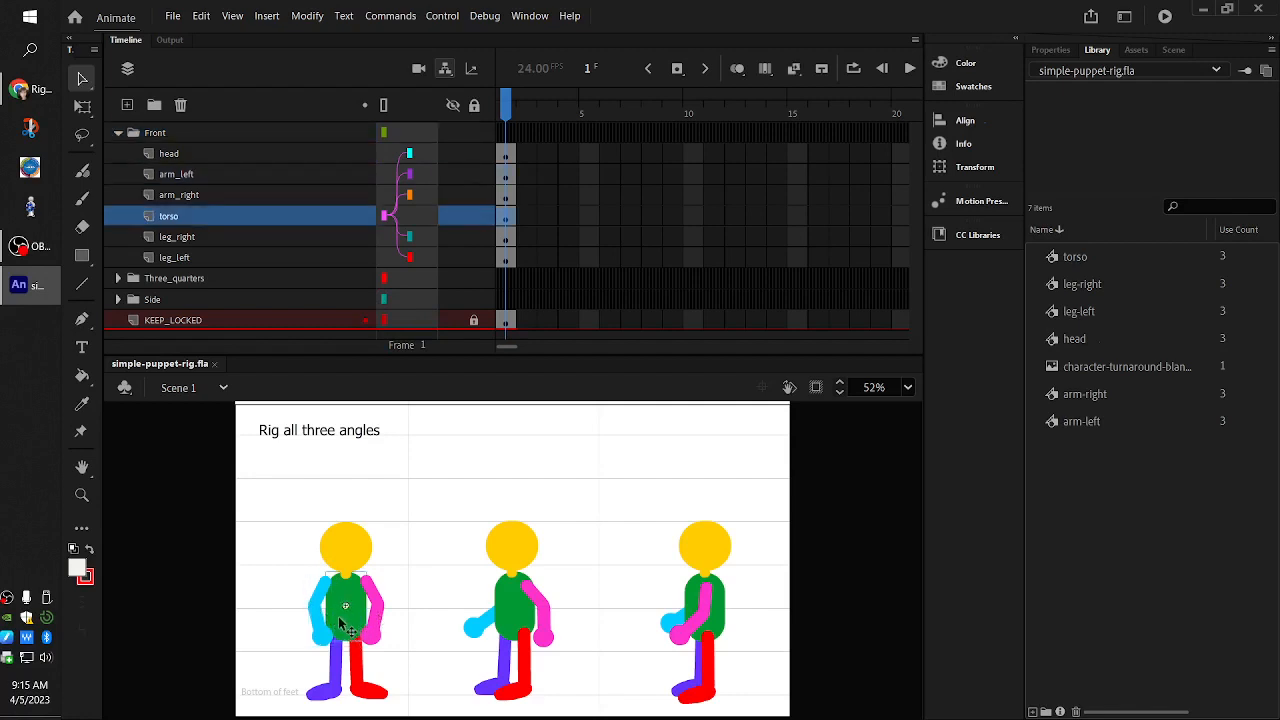
{"action": "left_click_drag", "start_coordinate": [350, 625], "coordinate": [344, 616]}
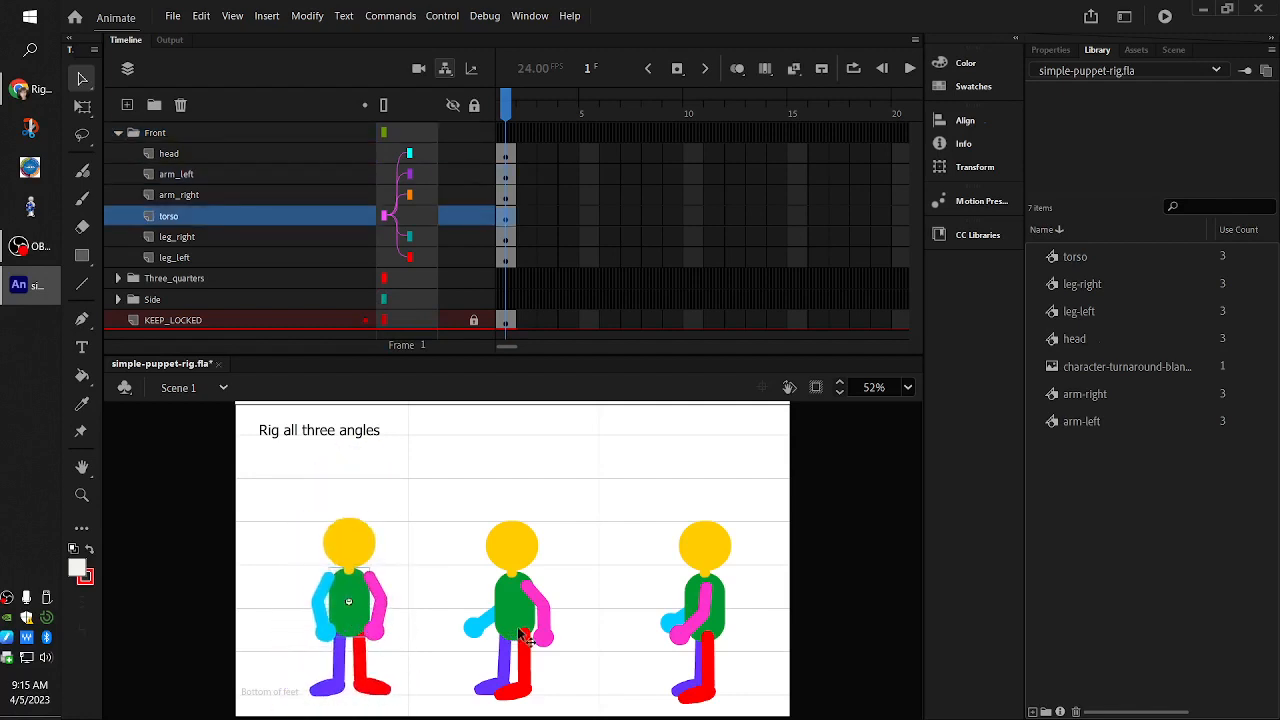
{"action": "mouse_move", "coordinate": [514, 628]}
{"action": "left_mouse_down"}
{"action": "mouse_move", "coordinate": [468, 578]}
{"action": "mouse_move", "coordinate": [512, 606]}
{"action": "mouse_move", "coordinate": [518, 627]}
{"action": "left_mouse_up"}
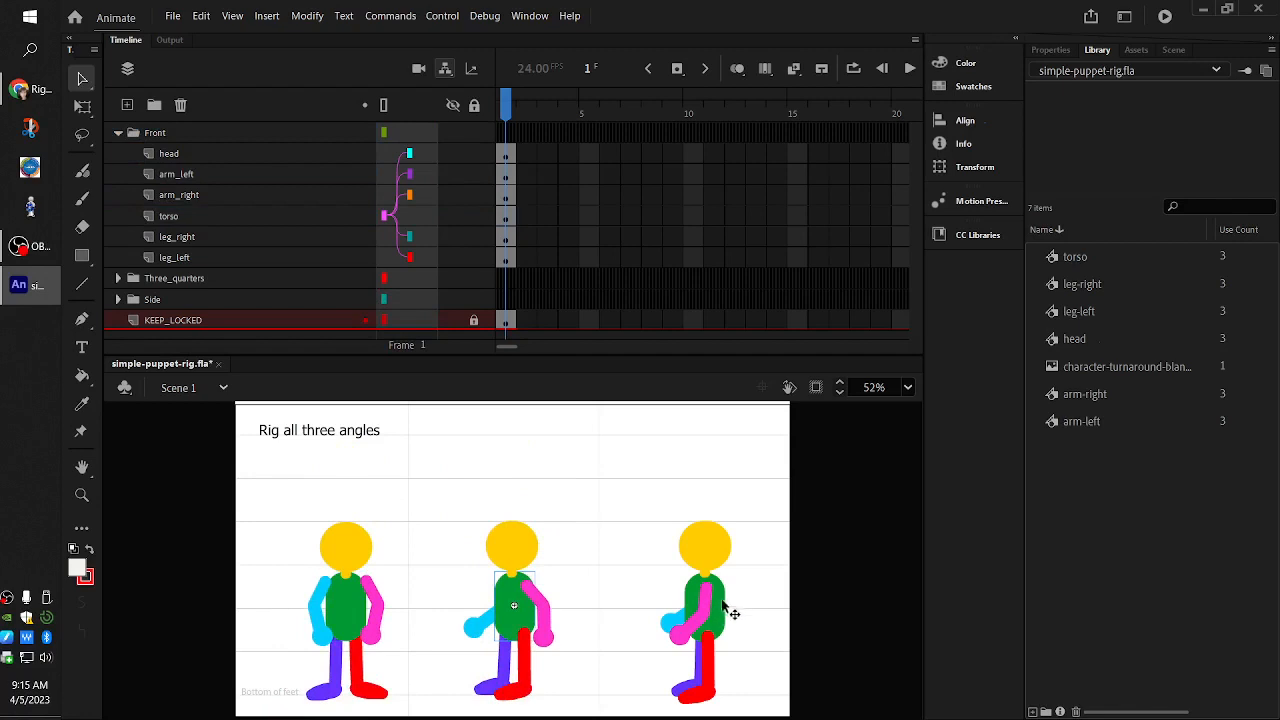
{"action": "mouse_move", "coordinate": [724, 612]}
{"action": "left_mouse_down"}
{"action": "mouse_move", "coordinate": [714, 543]}
{"action": "mouse_move", "coordinate": [726, 623]}
{"action": "left_mouse_up"}
{"action": "left_click", "coordinate": [443, 78]}
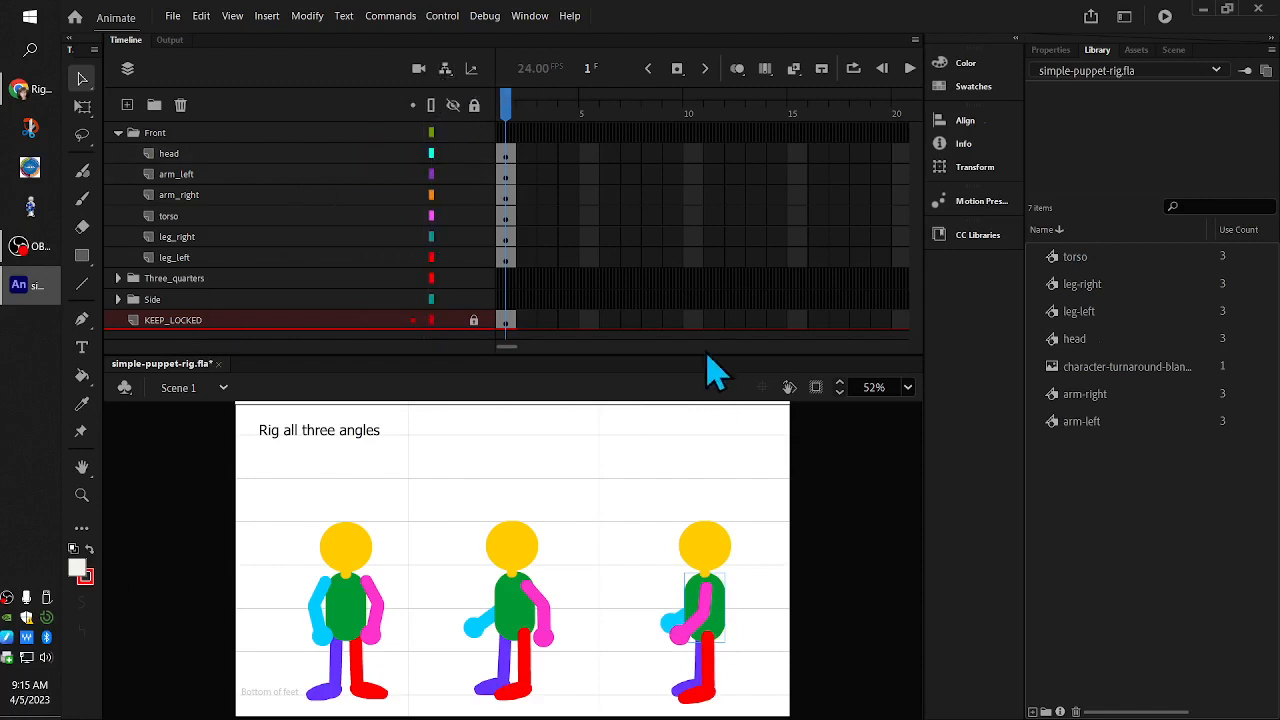
{"action": "left_click_drag", "start_coordinate": [694, 323], "coordinate": [694, 229]}
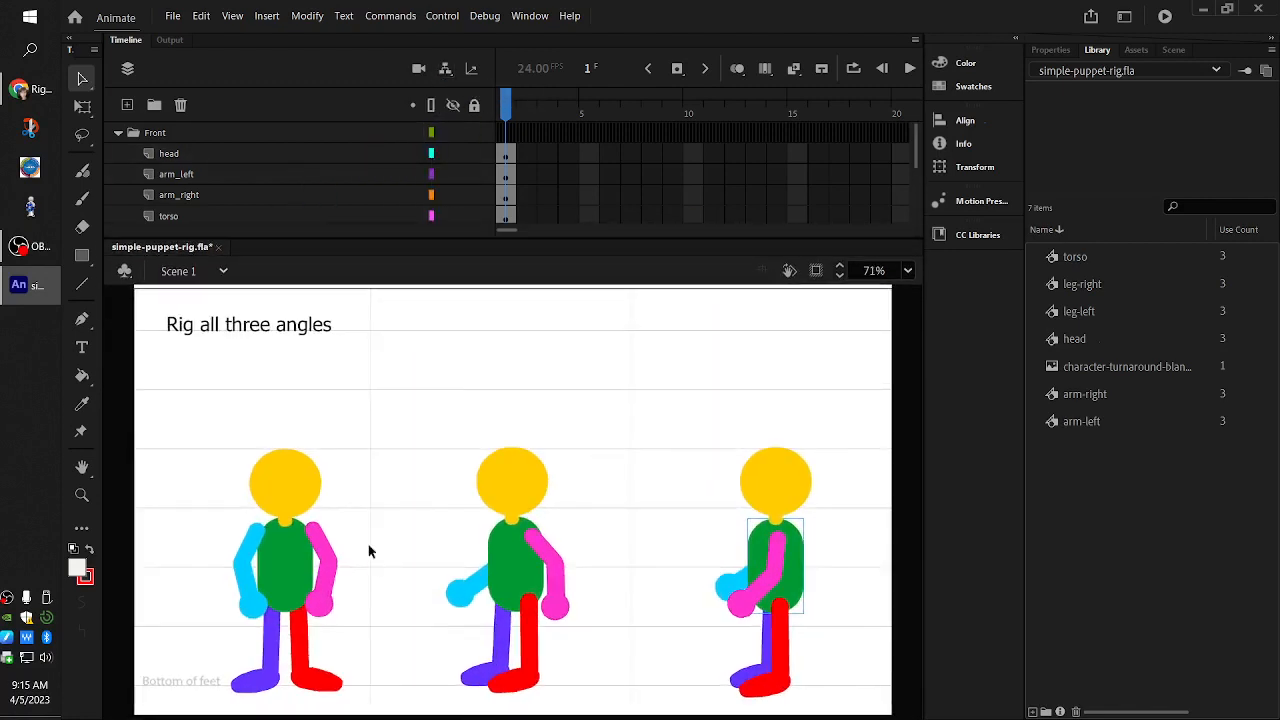
- Try rotating the front figure's right arm and head about their existing transformation points, undoing the rotations
{"action": "left_click", "coordinate": [334, 600]}
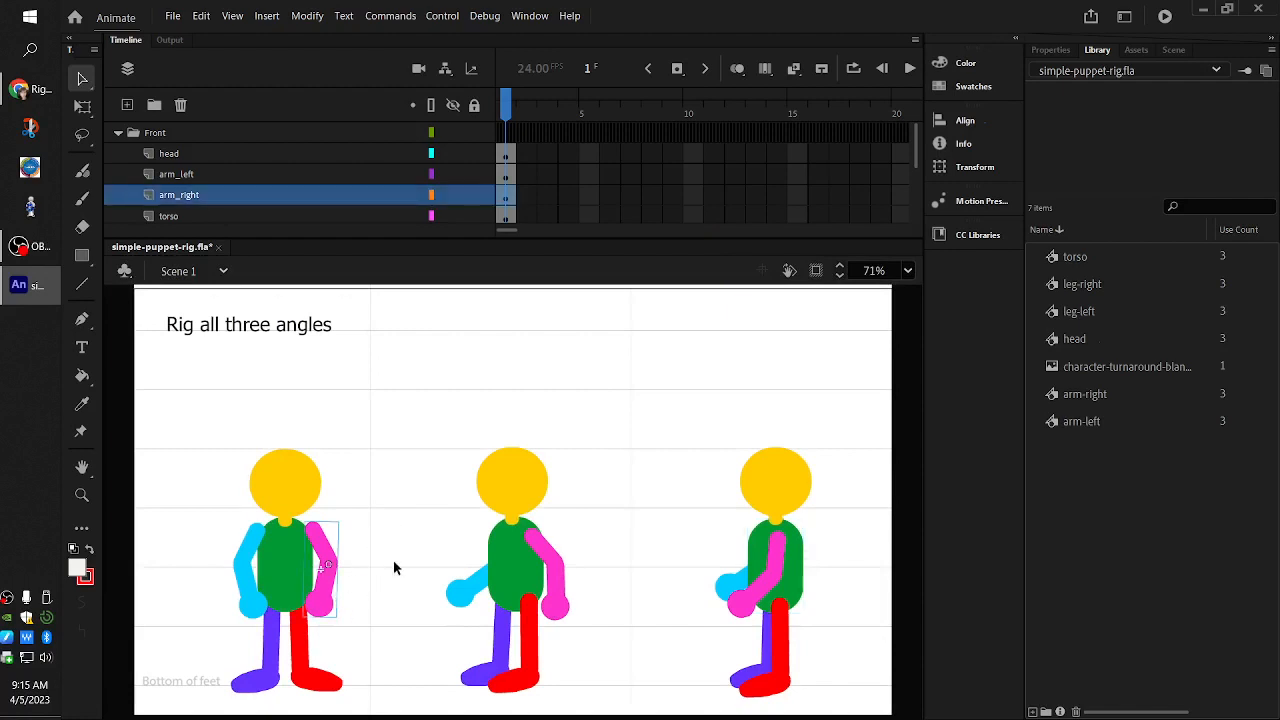
{"action": "key", "text": "q"}
{"action": "left_click_drag", "start_coordinate": [350, 632], "coordinate": [376, 689]}
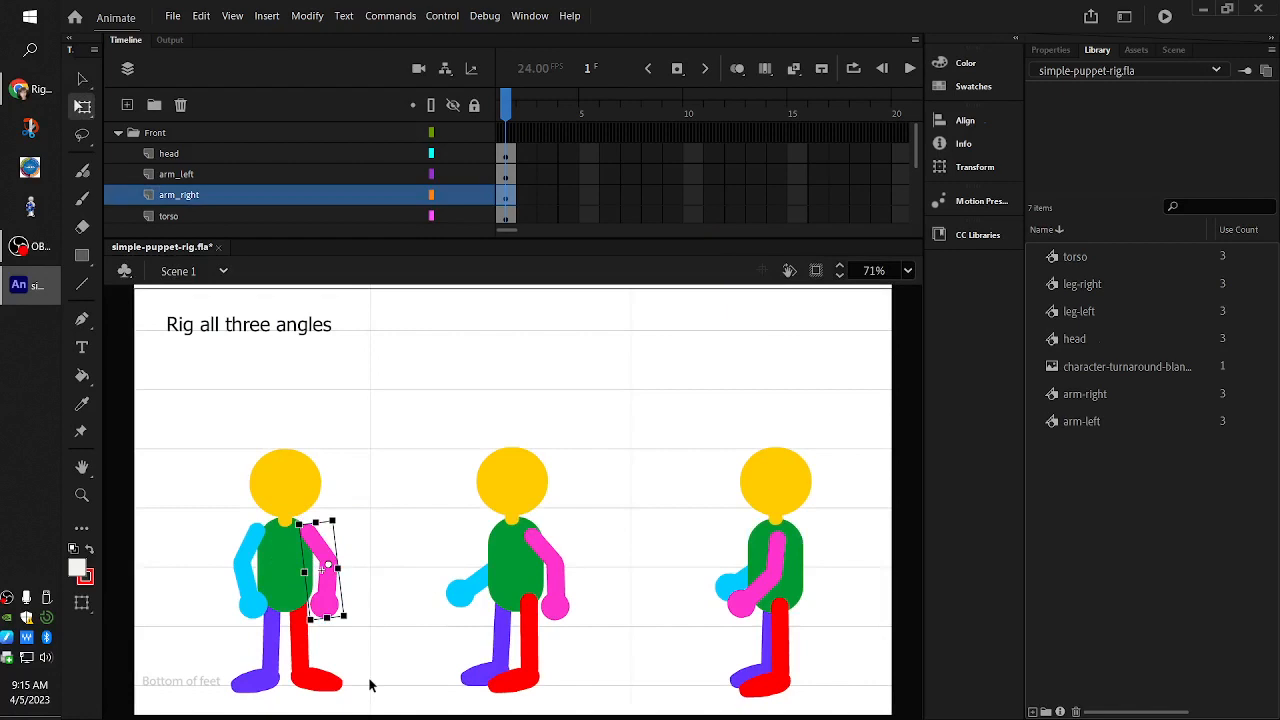
{"action": "left_click", "coordinate": [278, 484]}
{"action": "left_click_drag", "start_coordinate": [337, 450], "coordinate": [347, 481]}
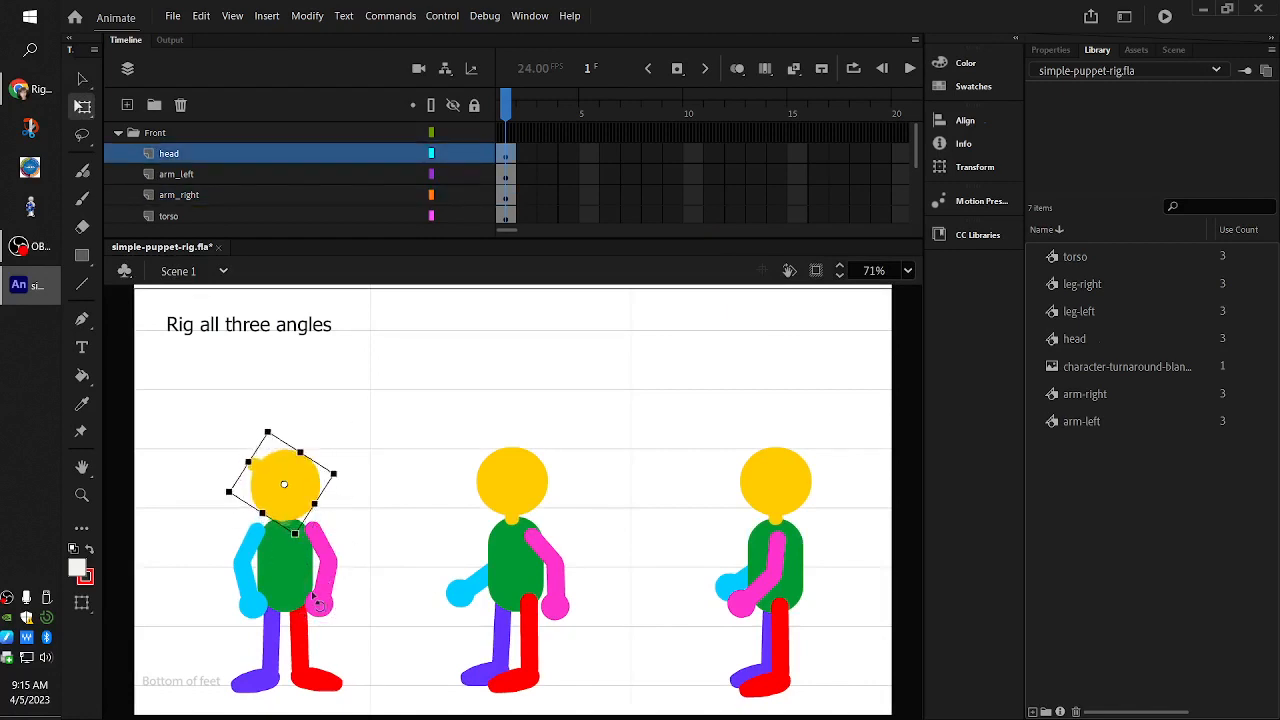
{"action": "left_click_drag", "start_coordinate": [313, 596], "coordinate": [340, 435]}
{"action": "key", "text": "ctrl+z"}
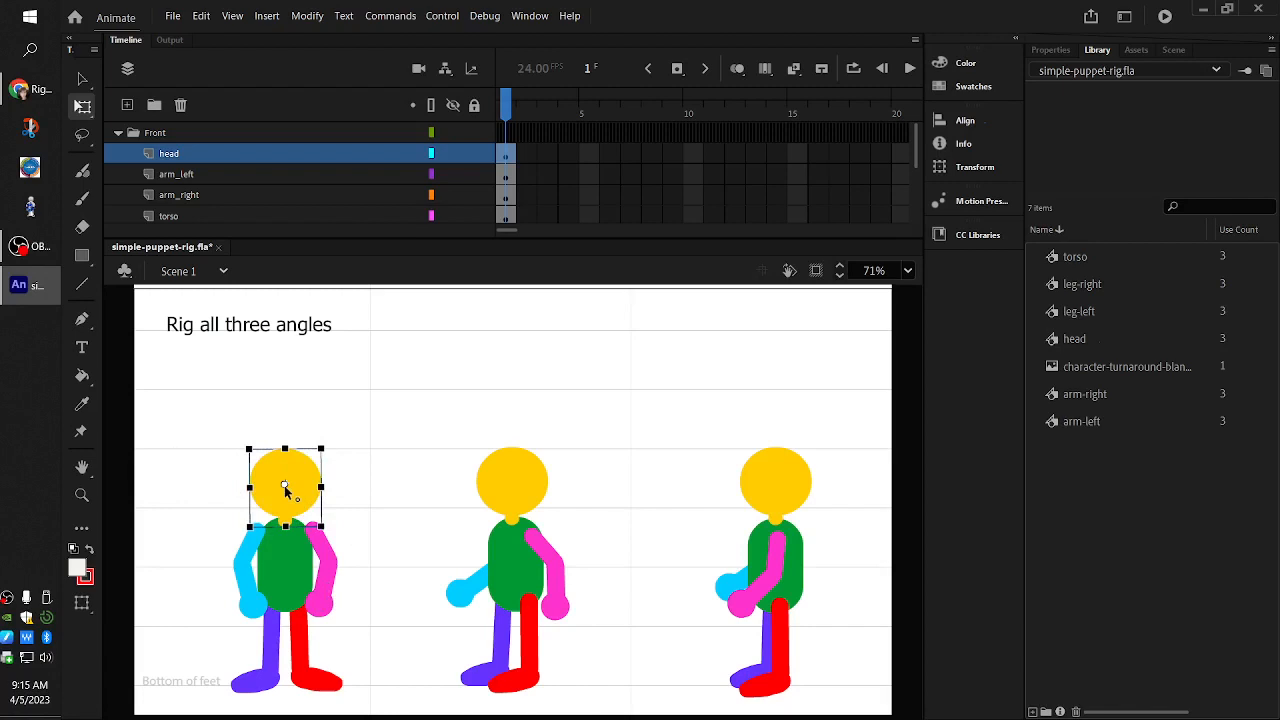
- Set the stage zoom to 100% around the front figure and activate Free Transform on its head
{"action": "left_click", "coordinate": [907, 270]}
{"action": "left_click", "coordinate": [919, 460]}
{"action": "left_click_drag", "start_coordinate": [698, 580], "coordinate": [409, 190]}
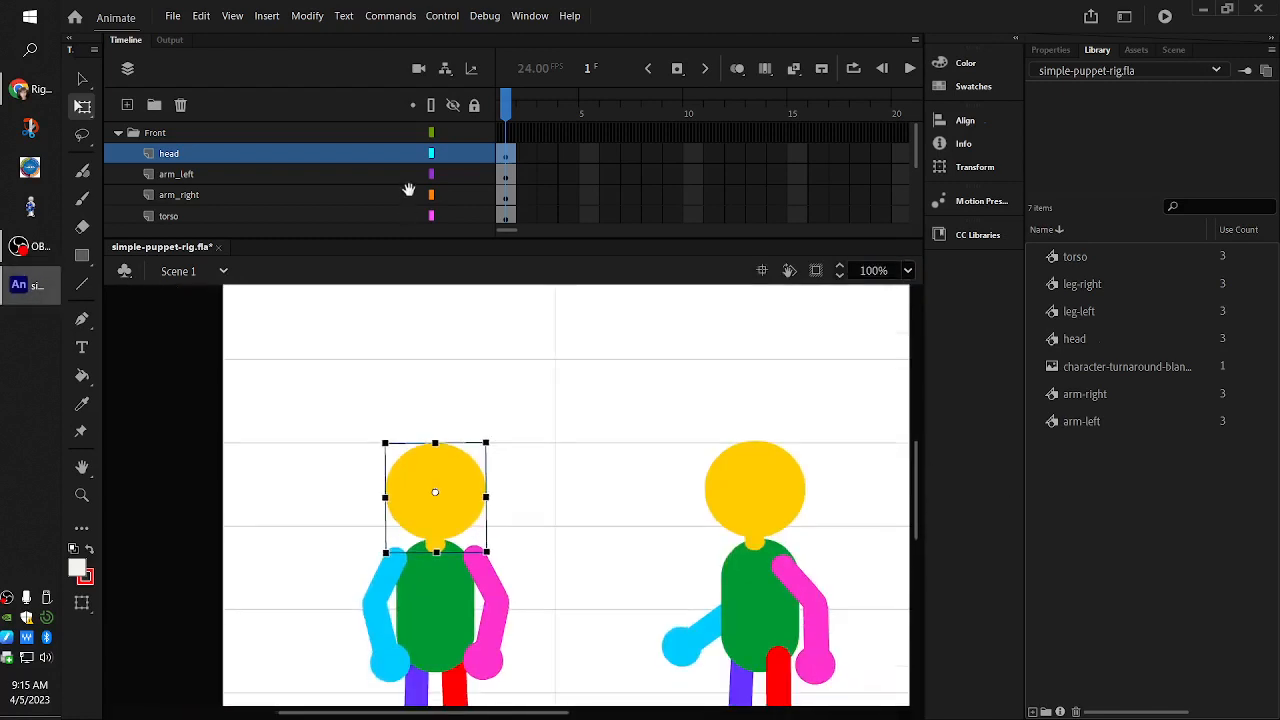
{"action": "left_click_drag", "start_coordinate": [547, 520], "coordinate": [581, 415]}
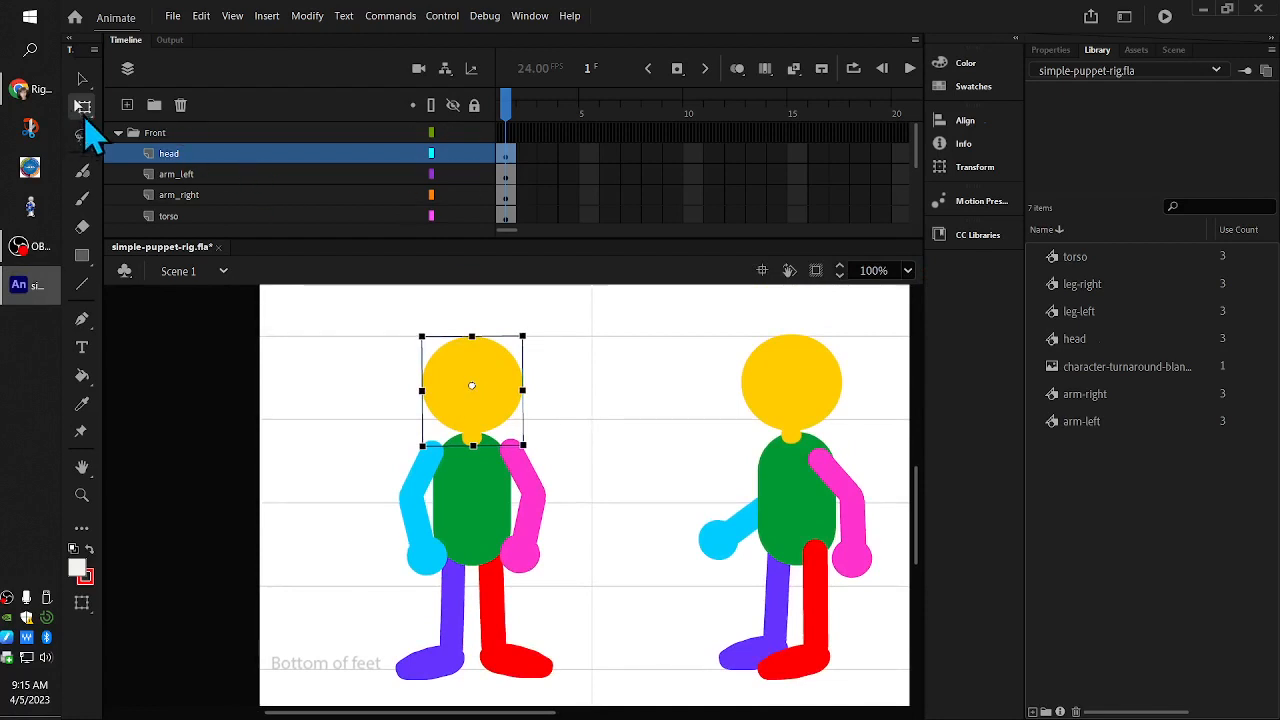
{"action": "key", "text": "v"}
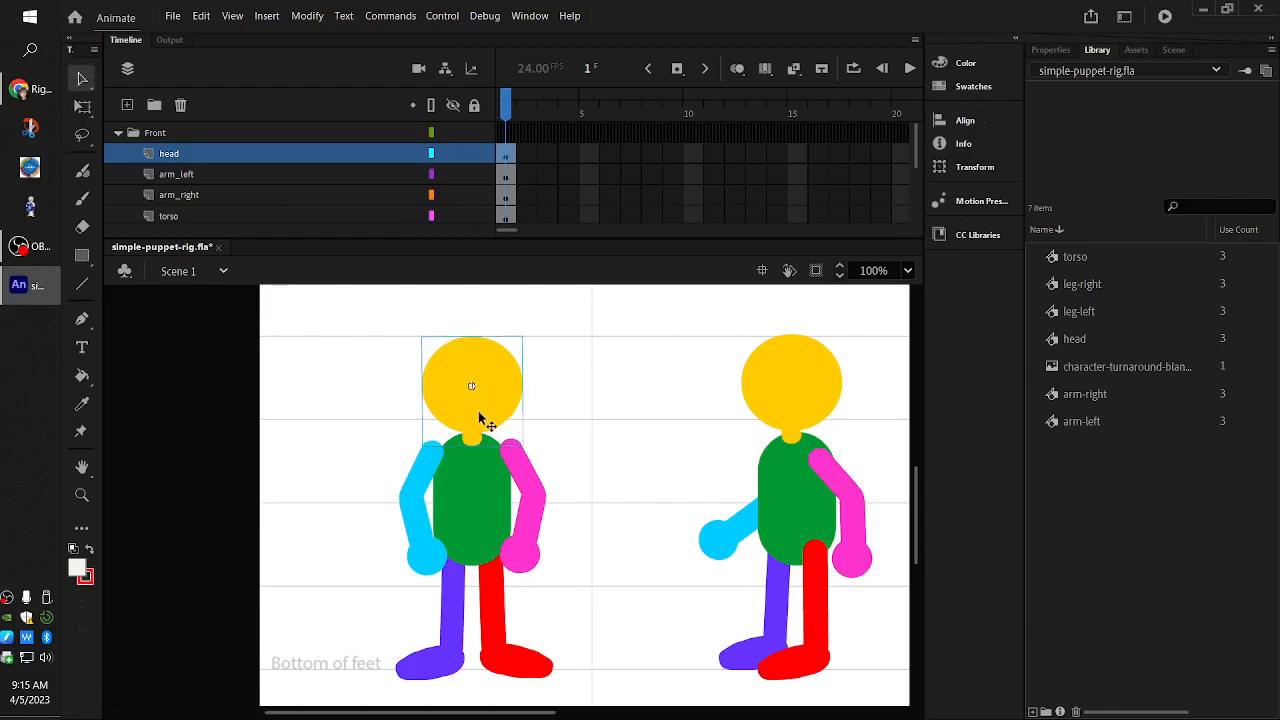
{"action": "key", "text": "q"}
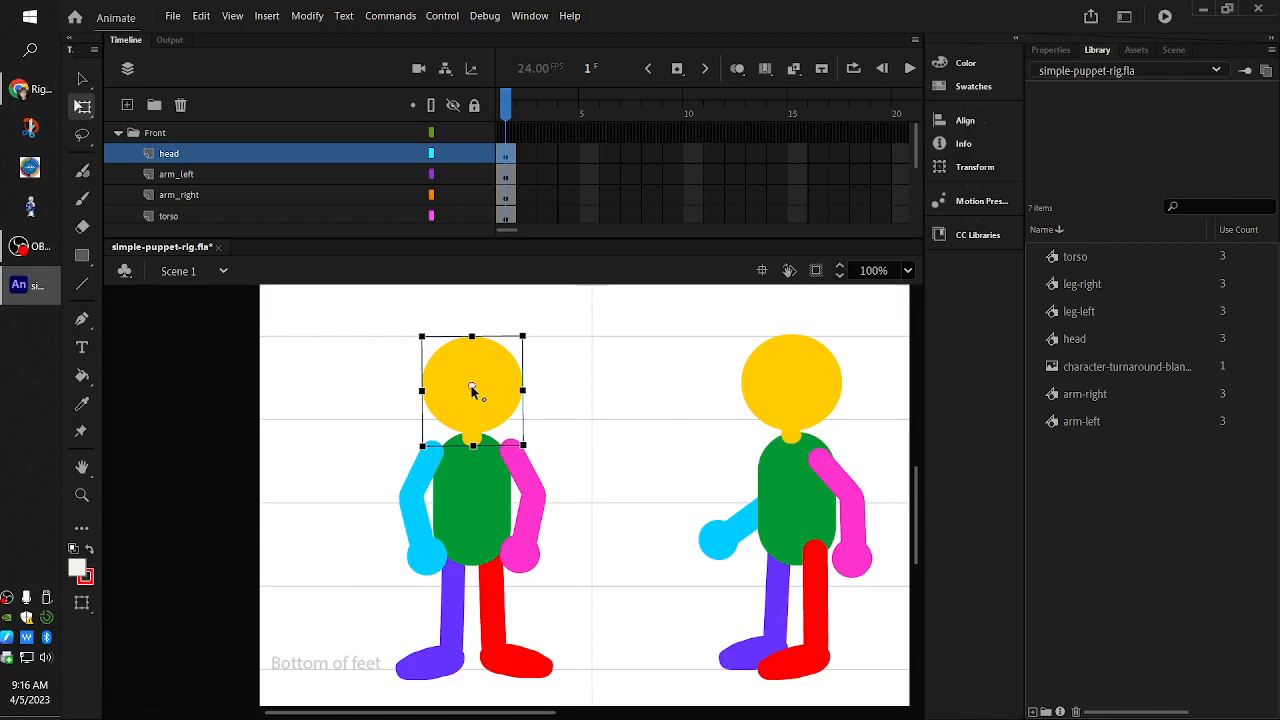
- Try shifting the head's transformation point and squeezing, squashing and skewing the head with Free Transform, undoing the distortions
{"action": "left_click_drag", "start_coordinate": [471, 388], "coordinate": [453, 388]}
{"action": "left_click_drag", "start_coordinate": [472, 390], "coordinate": [472, 395]}
{"action": "left_click_drag", "start_coordinate": [520, 390], "coordinate": [493, 391]}
{"action": "key", "text": "ctrl+z"}
{"action": "left_click_drag", "start_coordinate": [472, 337], "coordinate": [472, 368]}
{"action": "key", "text": "ctrl+z"}
{"action": "mouse_move", "coordinate": [525, 408]}
{"action": "left_mouse_down"}
{"action": "mouse_move", "coordinate": [525, 356]}
{"action": "mouse_move", "coordinate": [525, 420]}
{"action": "left_mouse_up"}
{"action": "key", "text": "ctrl+z"}
- Try flipping the front figure's head vertically and horizontally about its transformation point, undoing each flip
{"action": "right_click", "coordinate": [504, 390]}
{"action": "mouse_move", "coordinate": [609, 392]}
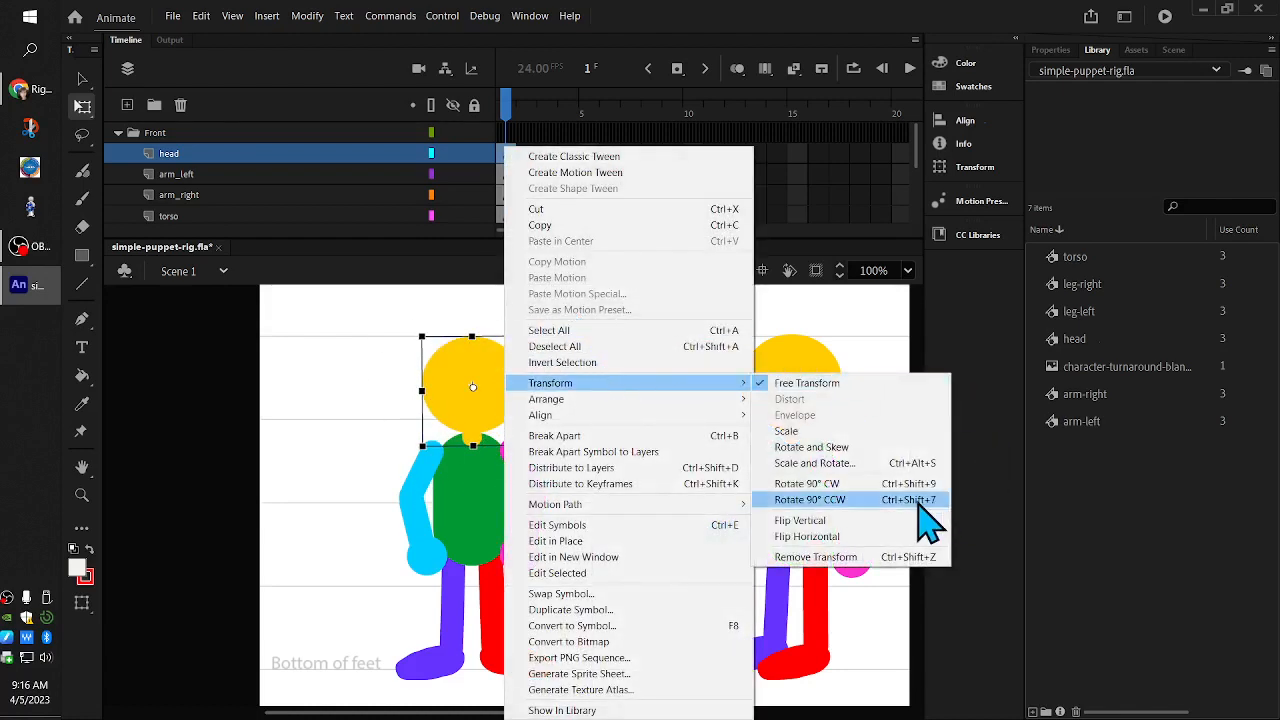
{"action": "left_click", "coordinate": [893, 520]}
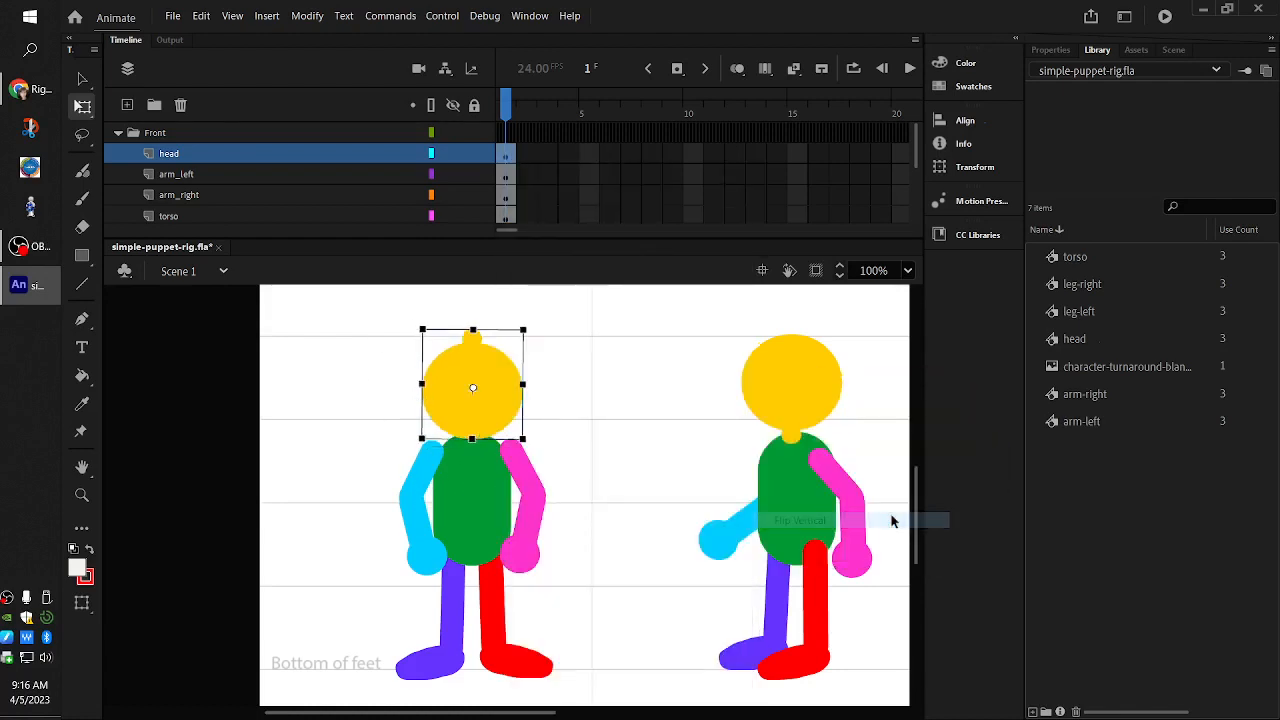
{"action": "key", "text": "ctrl+z"}
{"action": "right_click", "coordinate": [506, 410]}
{"action": "mouse_move", "coordinate": [600, 385]}
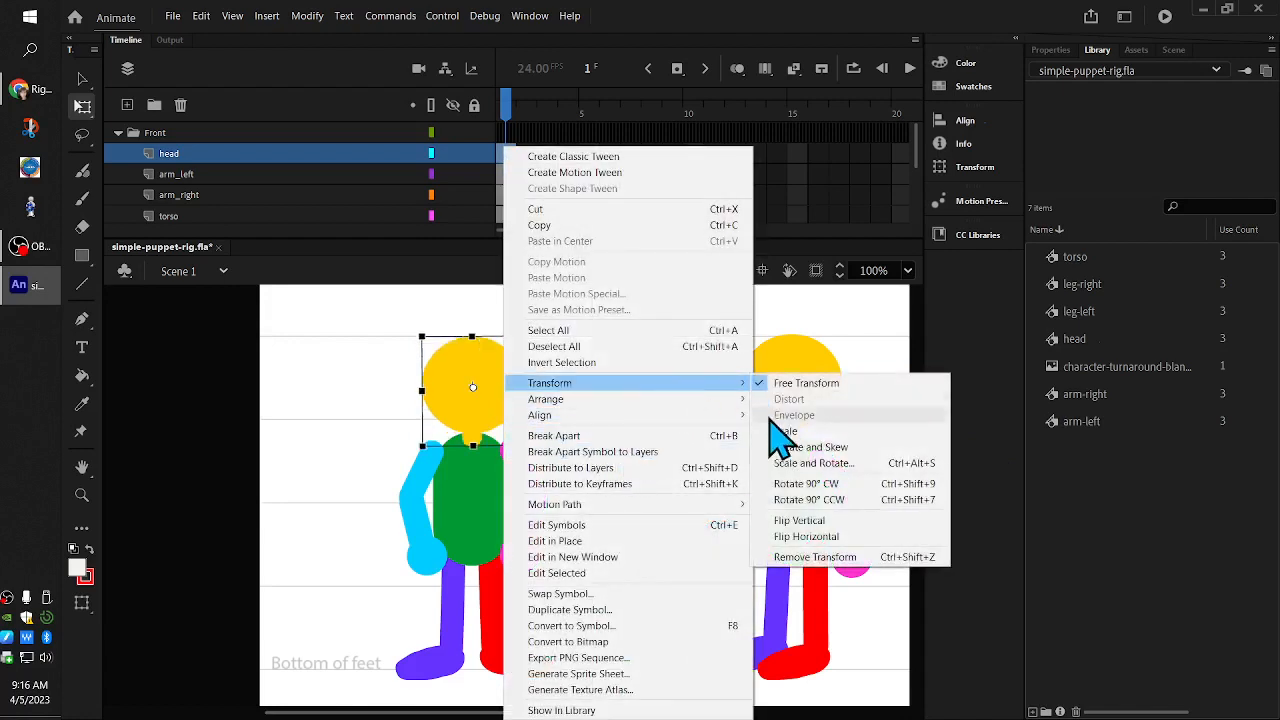
{"action": "left_click", "coordinate": [805, 622]}
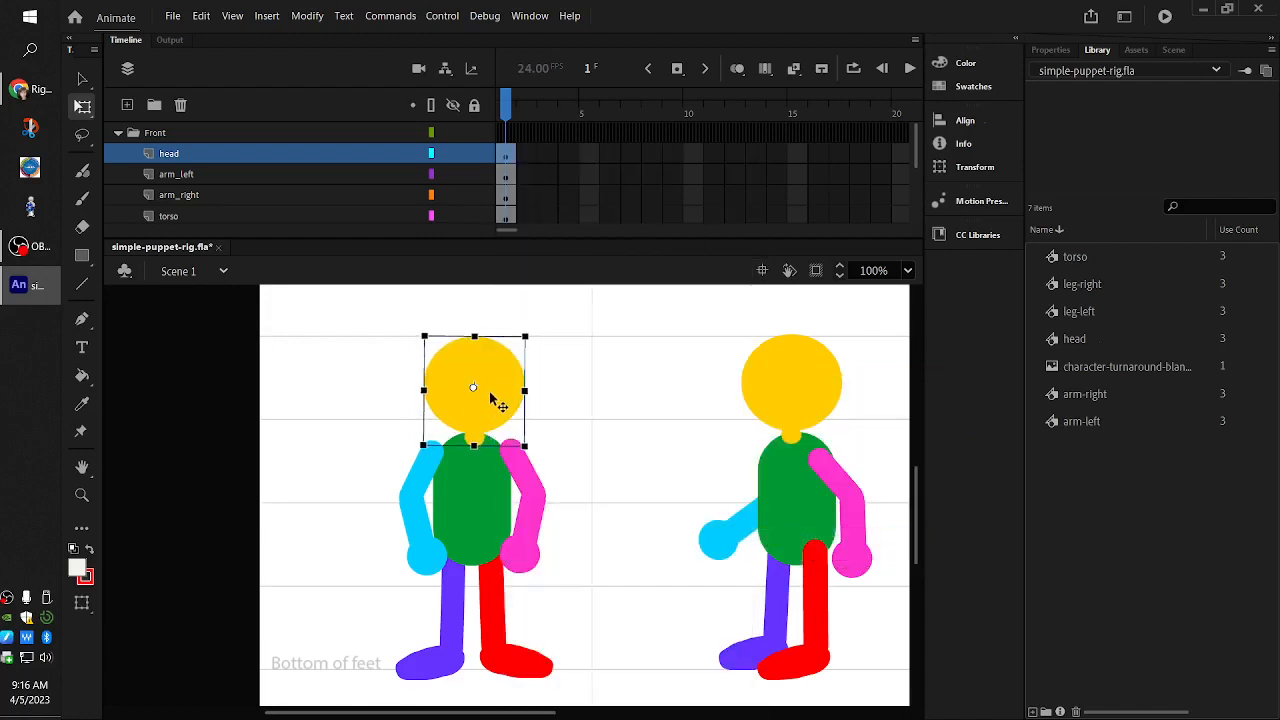
{"action": "key", "text": "ctrl+z"}
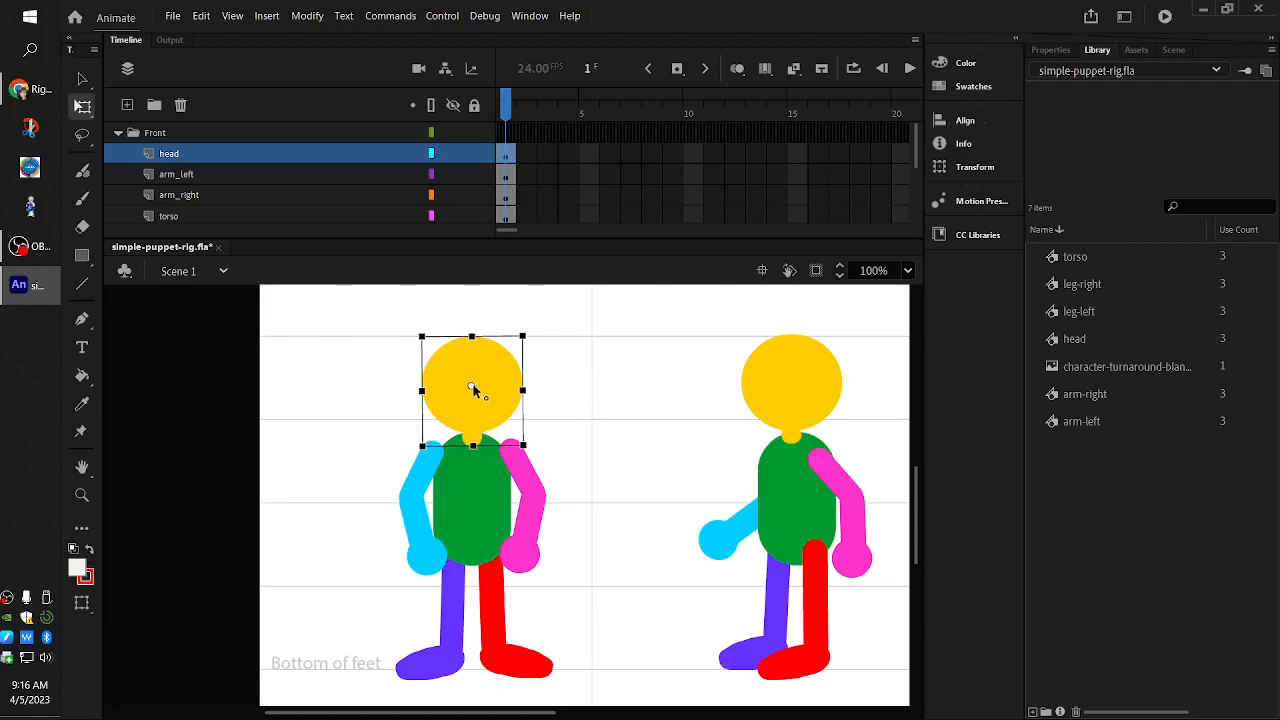
- Move the front head's transformation point down to the base of the neck and rotate the head slightly
{"action": "left_click_drag", "start_coordinate": [472, 386], "coordinate": [475, 388]}
{"action": "left_click_drag", "start_coordinate": [475, 390], "coordinate": [472, 443]}
{"action": "left_click", "coordinate": [493, 622]}
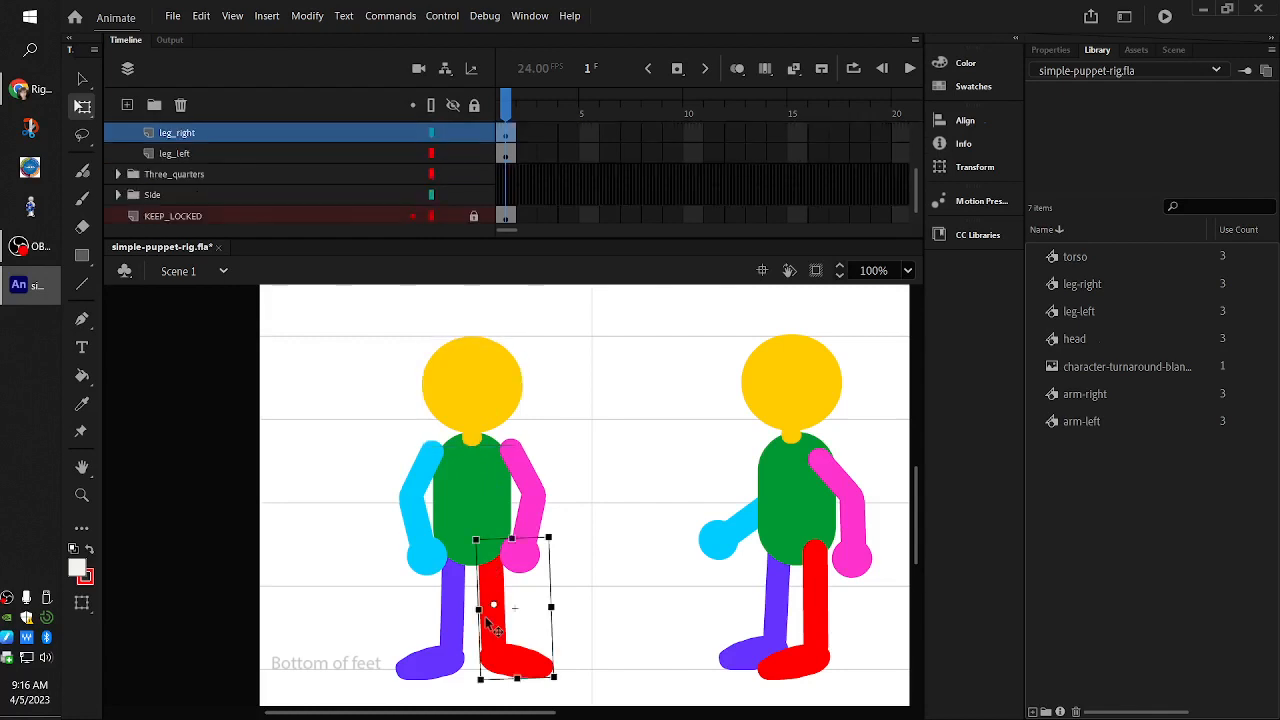
{"action": "left_click", "coordinate": [503, 372]}
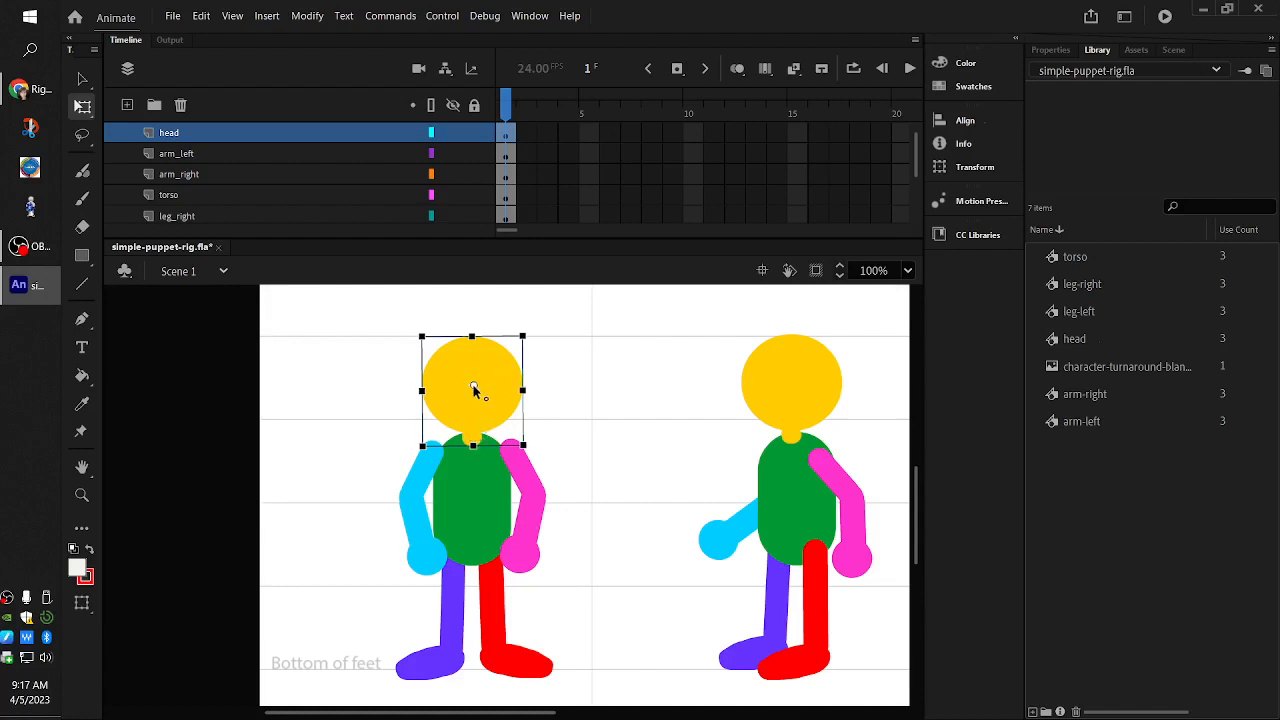
{"action": "left_click_drag", "start_coordinate": [465, 383], "coordinate": [472, 441]}
{"action": "mouse_move", "coordinate": [531, 343]}
{"action": "left_mouse_down"}
{"action": "mouse_move", "coordinate": [473, 338]}
{"action": "mouse_move", "coordinate": [560, 366]}
{"action": "mouse_move", "coordinate": [526, 337]}
{"action": "mouse_move", "coordinate": [486, 331]}
{"action": "mouse_move", "coordinate": [540, 365]}
{"action": "mouse_move", "coordinate": [500, 335]}
{"action": "mouse_move", "coordinate": [543, 360]}
{"action": "mouse_move", "coordinate": [545, 341]}
{"action": "left_mouse_up"}
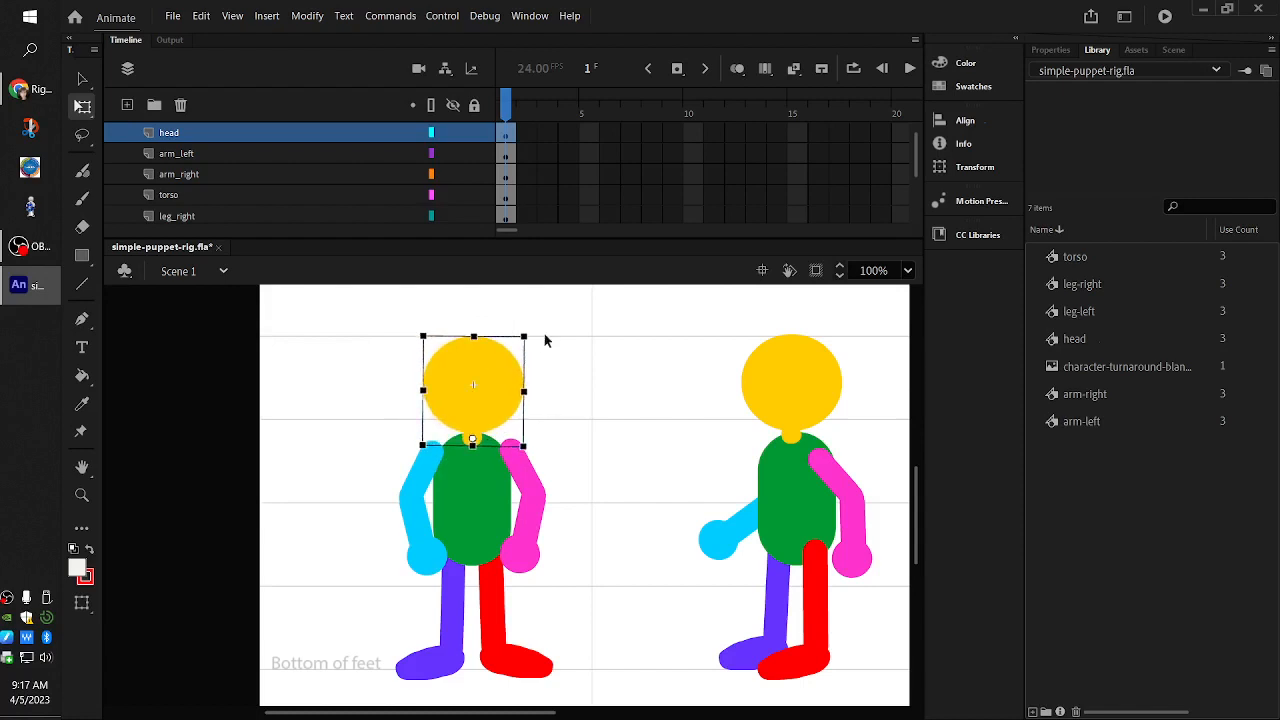
- Move the transformation points of the front figure's right and left arms up to their shoulder joints
{"action": "left_click", "coordinate": [535, 534]}
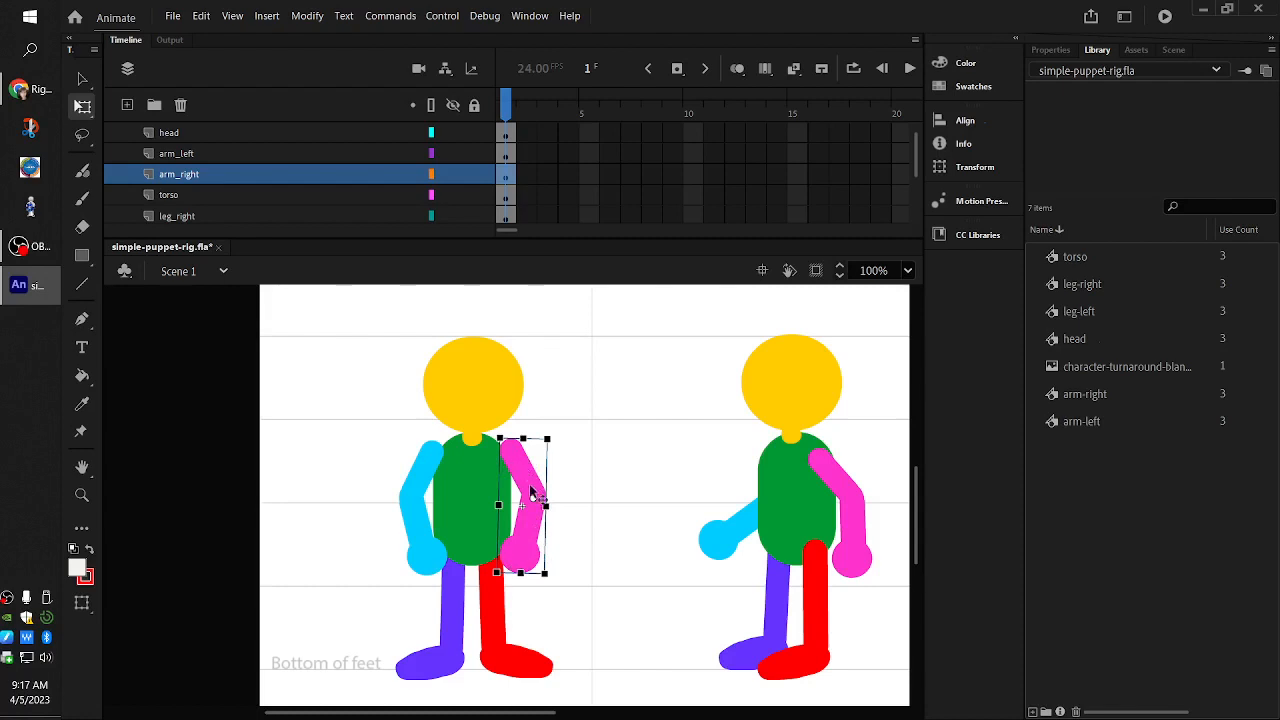
{"action": "left_click_drag", "start_coordinate": [535, 503], "coordinate": [508, 455]}
{"action": "left_click_drag", "start_coordinate": [521, 460], "coordinate": [497, 448]}
{"action": "left_click", "coordinate": [416, 505]}
{"action": "left_click_drag", "start_coordinate": [425, 480], "coordinate": [436, 450]}
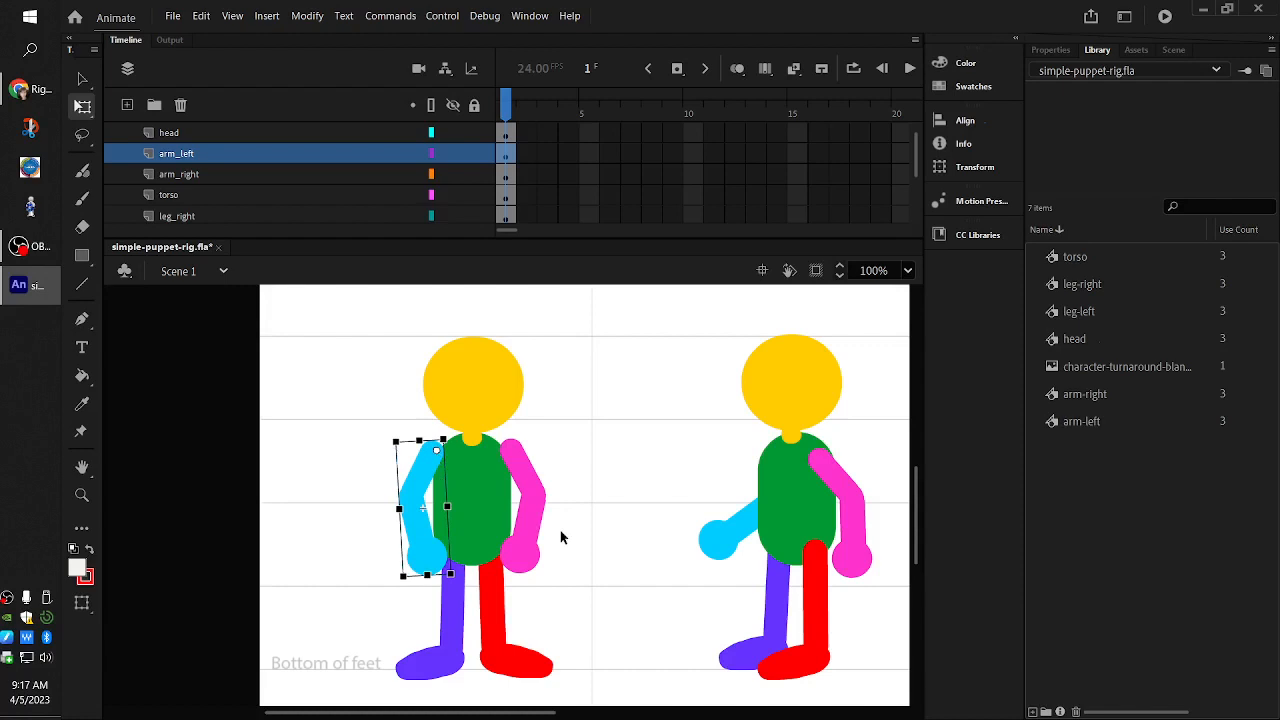
{"action": "left_click", "coordinate": [522, 476]}
{"action": "left_click", "coordinate": [422, 482]}
- Move the transformation points of the front figure's right and left legs up to their hip joints
{"action": "left_click", "coordinate": [492, 605]}
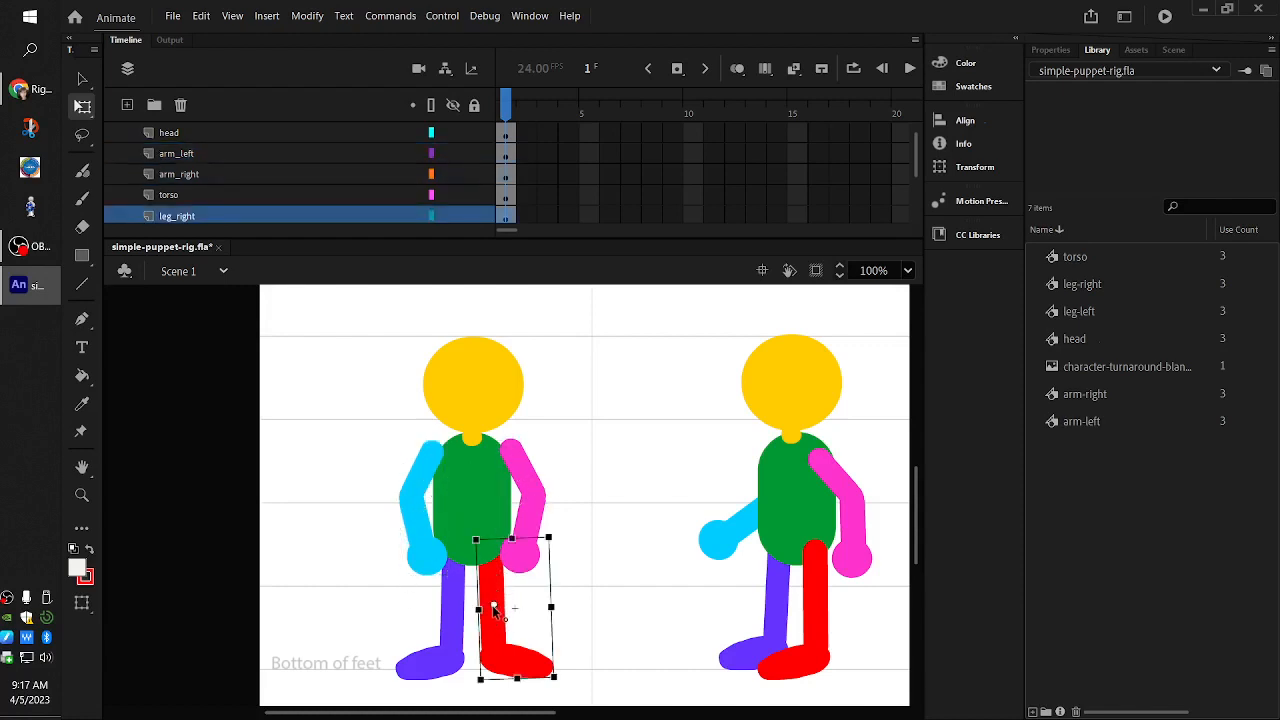
{"action": "left_click_drag", "start_coordinate": [491, 600], "coordinate": [493, 553]}
{"action": "left_click", "coordinate": [452, 638]}
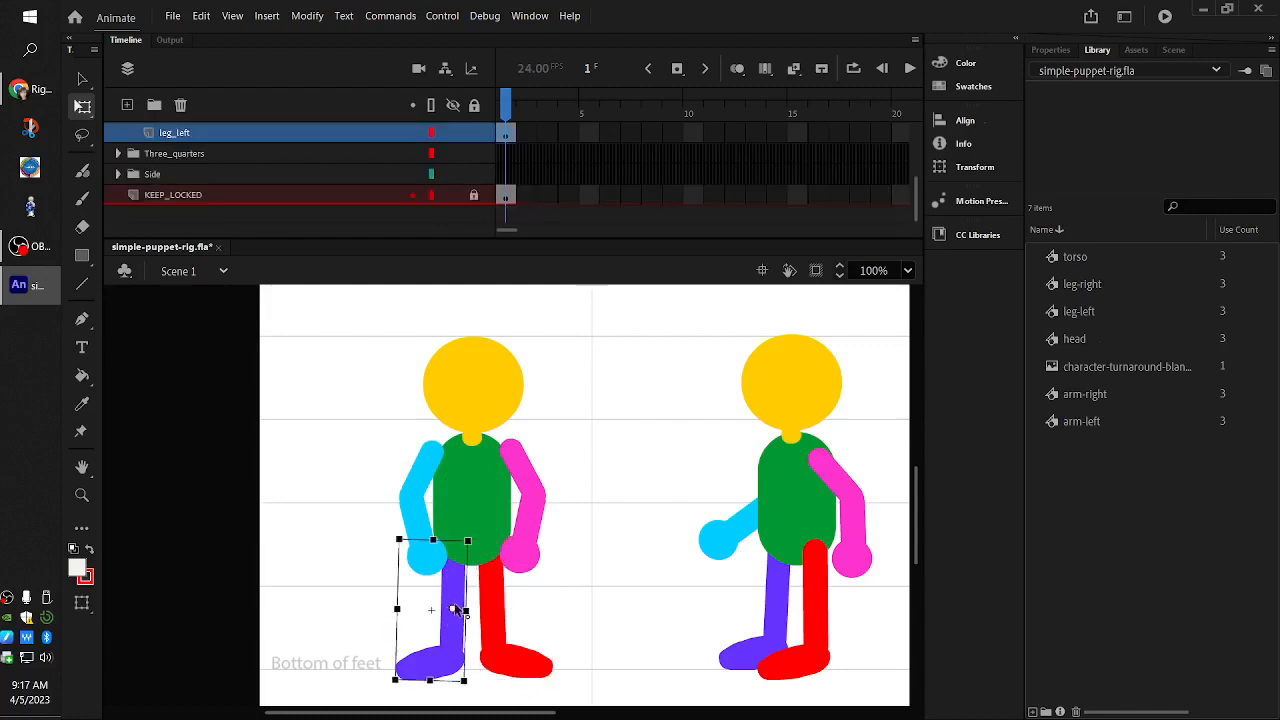
{"action": "left_click_drag", "start_coordinate": [452, 608], "coordinate": [455, 553]}
{"action": "left_click", "coordinate": [492, 592]}
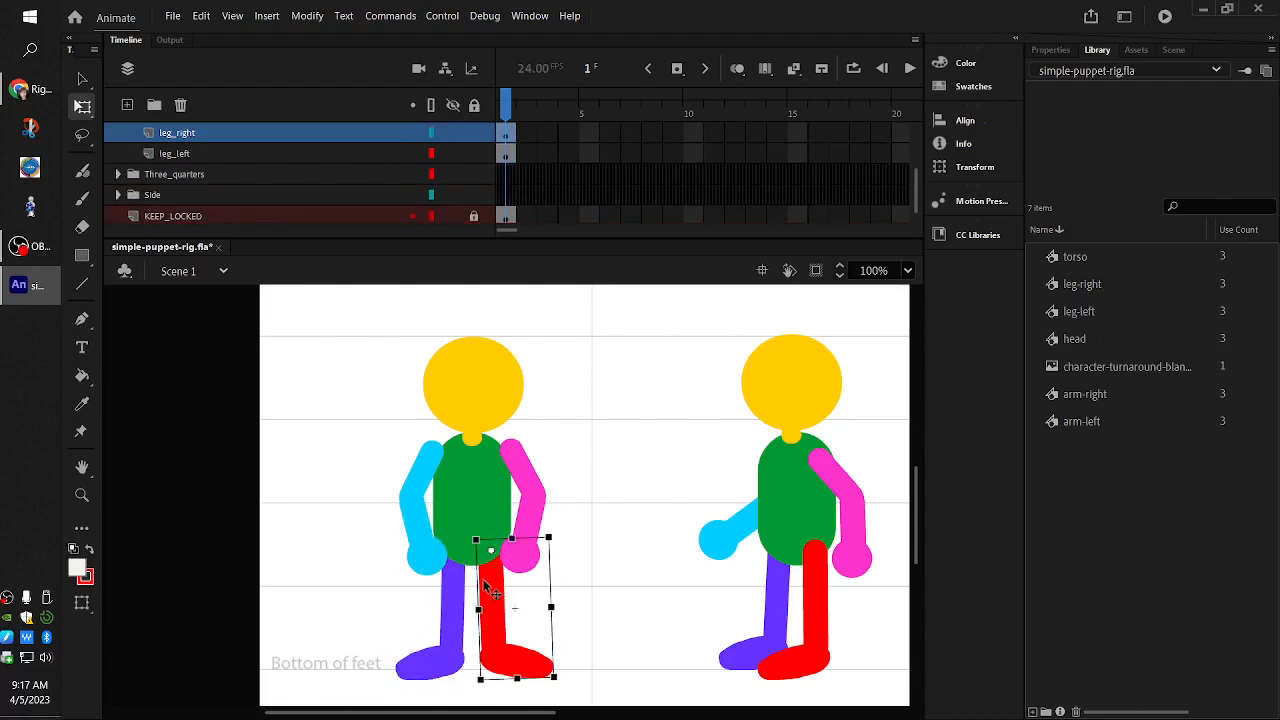
{"action": "left_click", "coordinate": [457, 587]}
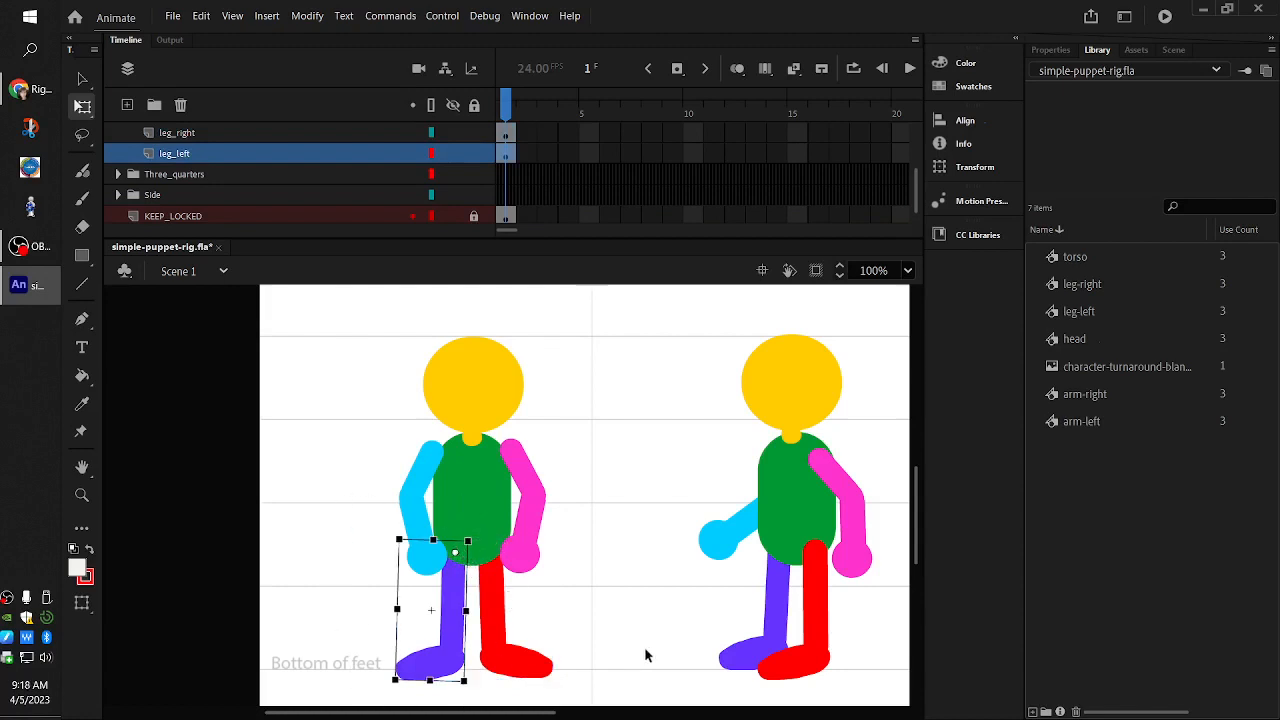
- Try placing the head's transformation point inside the torso and rotating and scaling the head, undoing both transforms
{"action": "left_click", "coordinate": [471, 422]}
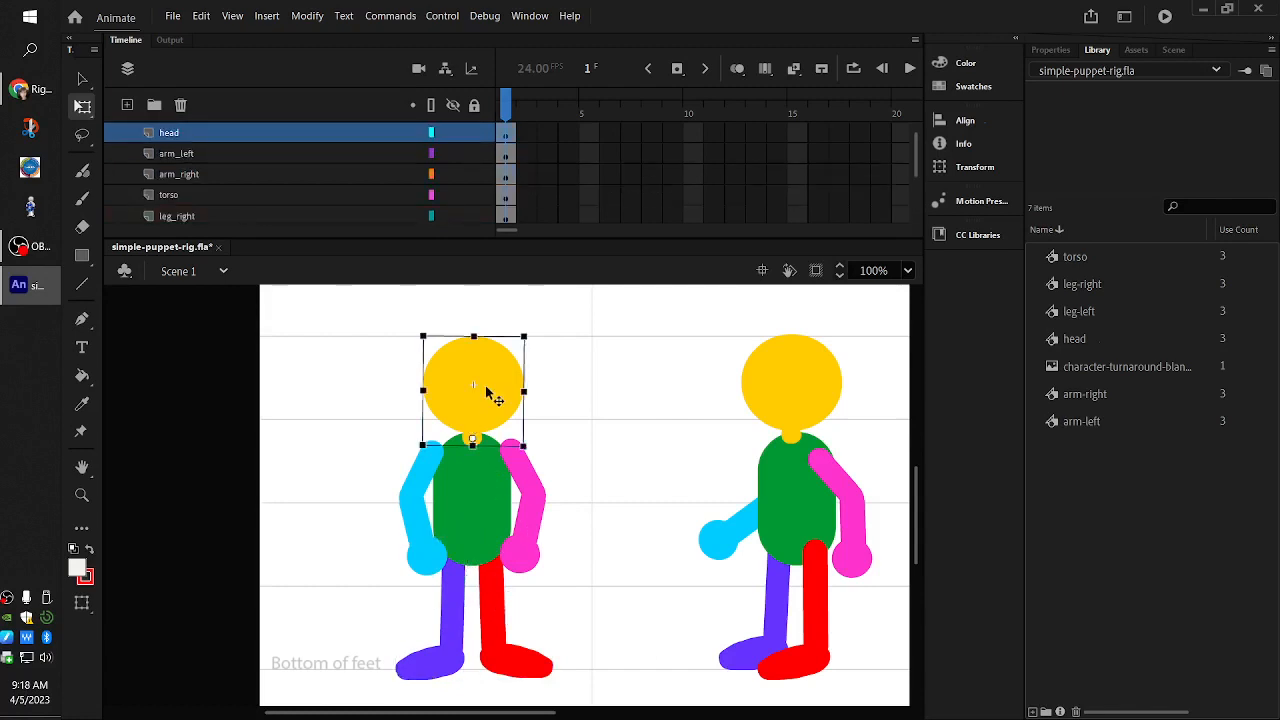
{"action": "left_click_drag", "start_coordinate": [472, 438], "coordinate": [470, 467]}
{"action": "left_click_drag", "start_coordinate": [542, 340], "coordinate": [457, 586]}
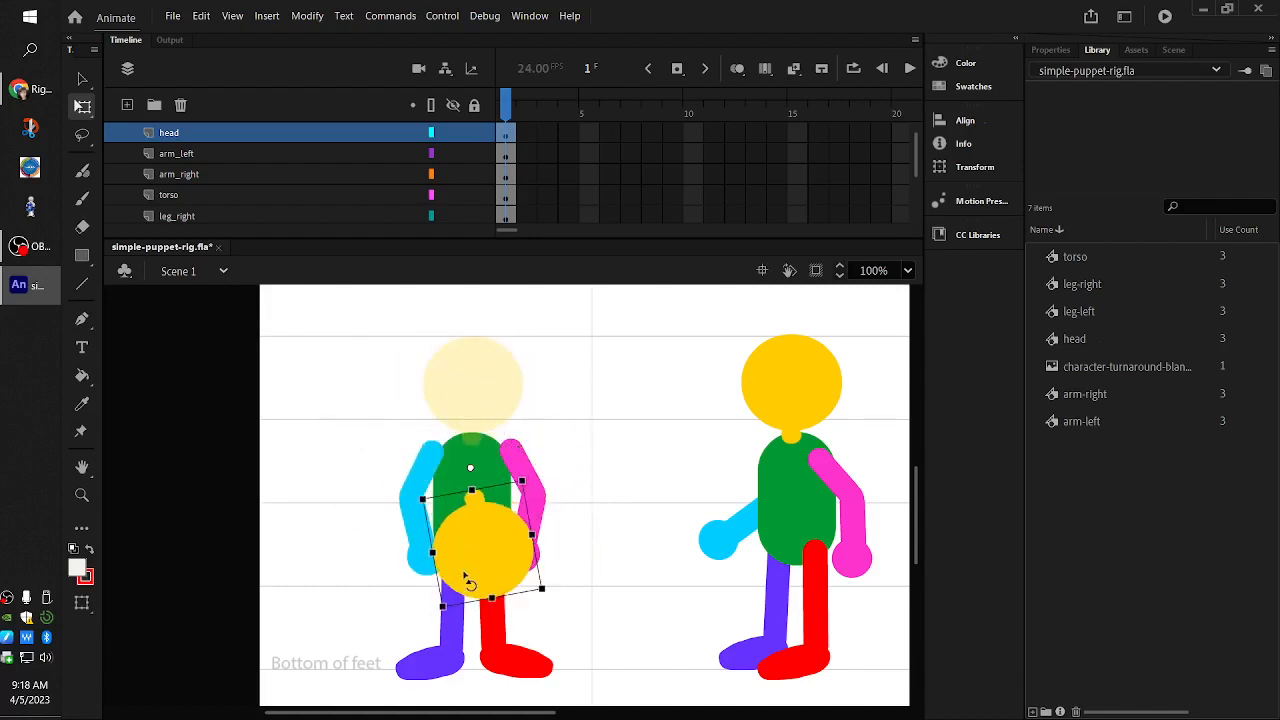
{"action": "key", "text": "ctrl+z"}
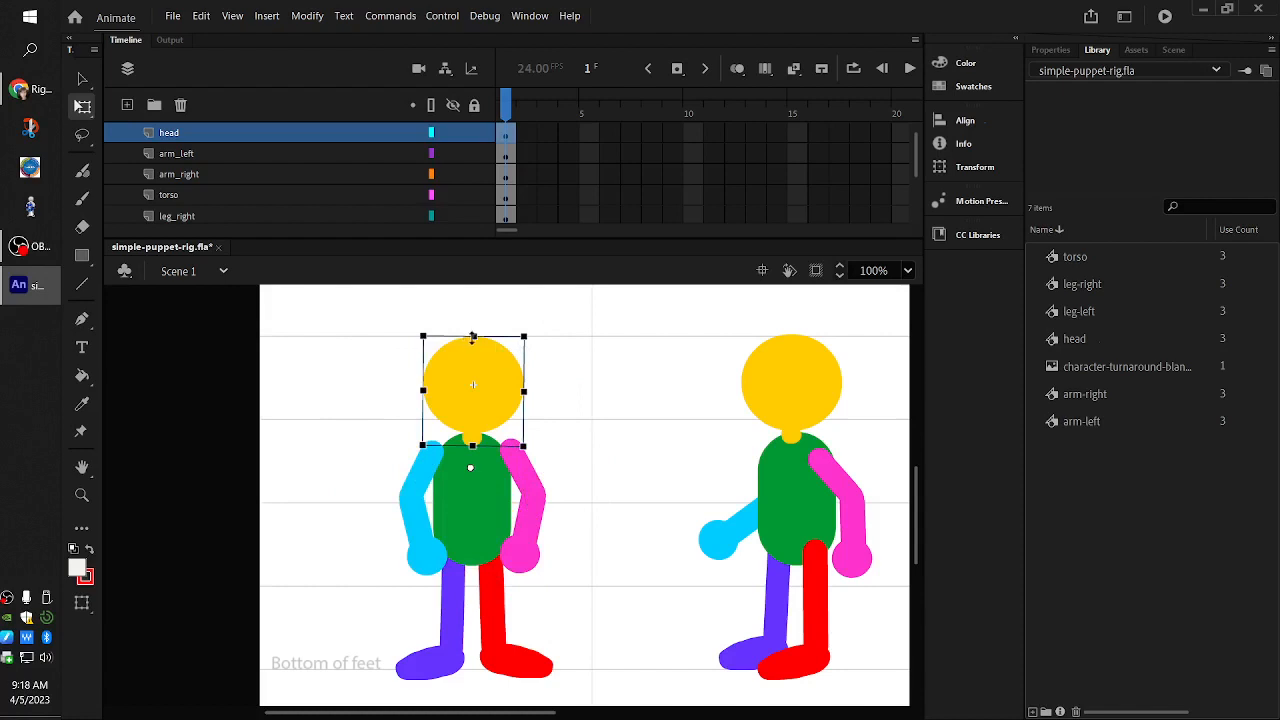
{"action": "left_click_drag", "start_coordinate": [473, 337], "coordinate": [492, 434]}
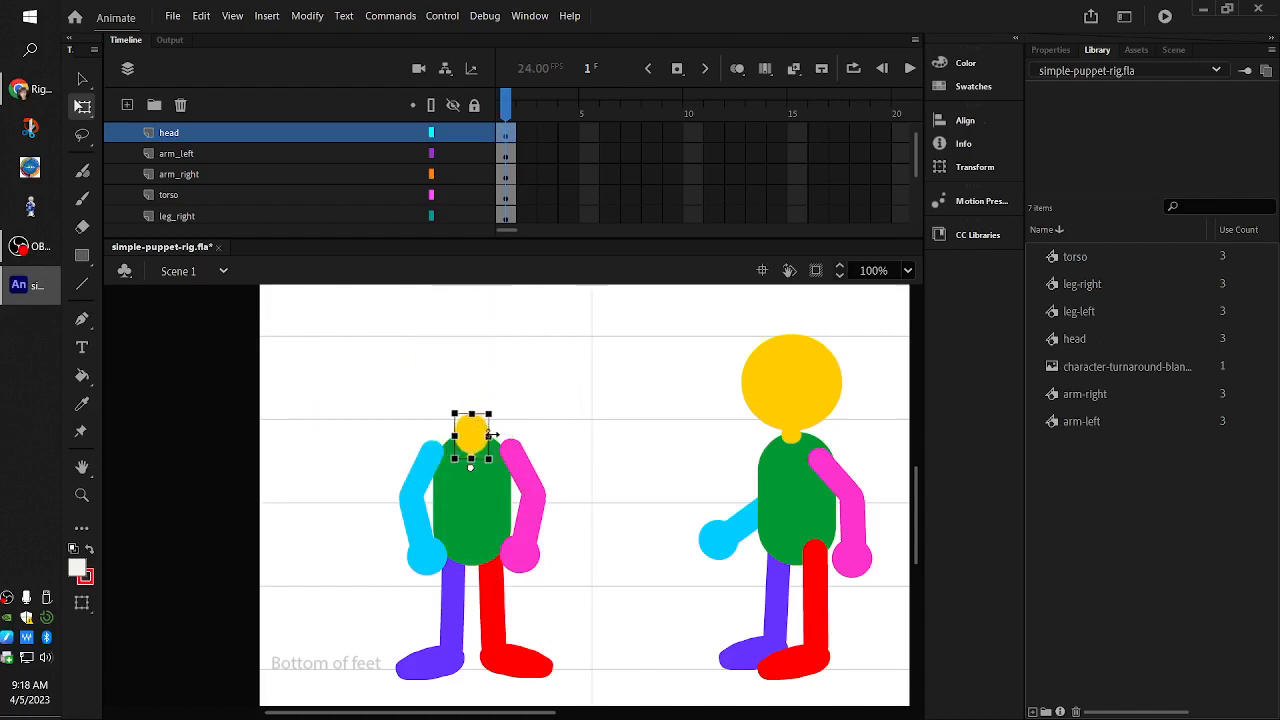
{"action": "key", "text": "ctrl+z"}
{"action": "key", "text": "ctrl+z"}
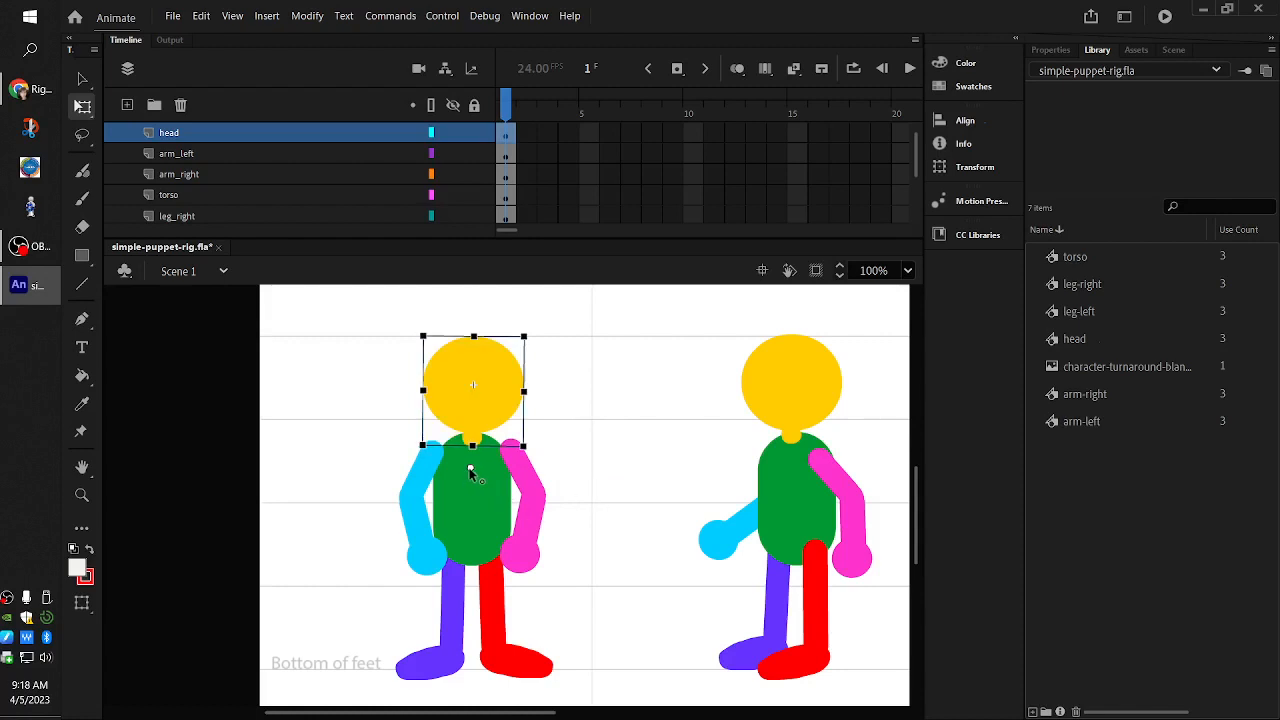
- Return the front head's transformation point to the base of the neck and deselect the head
{"action": "left_click_drag", "start_coordinate": [470, 472], "coordinate": [474, 444]}
{"action": "left_click", "coordinate": [595, 520]}
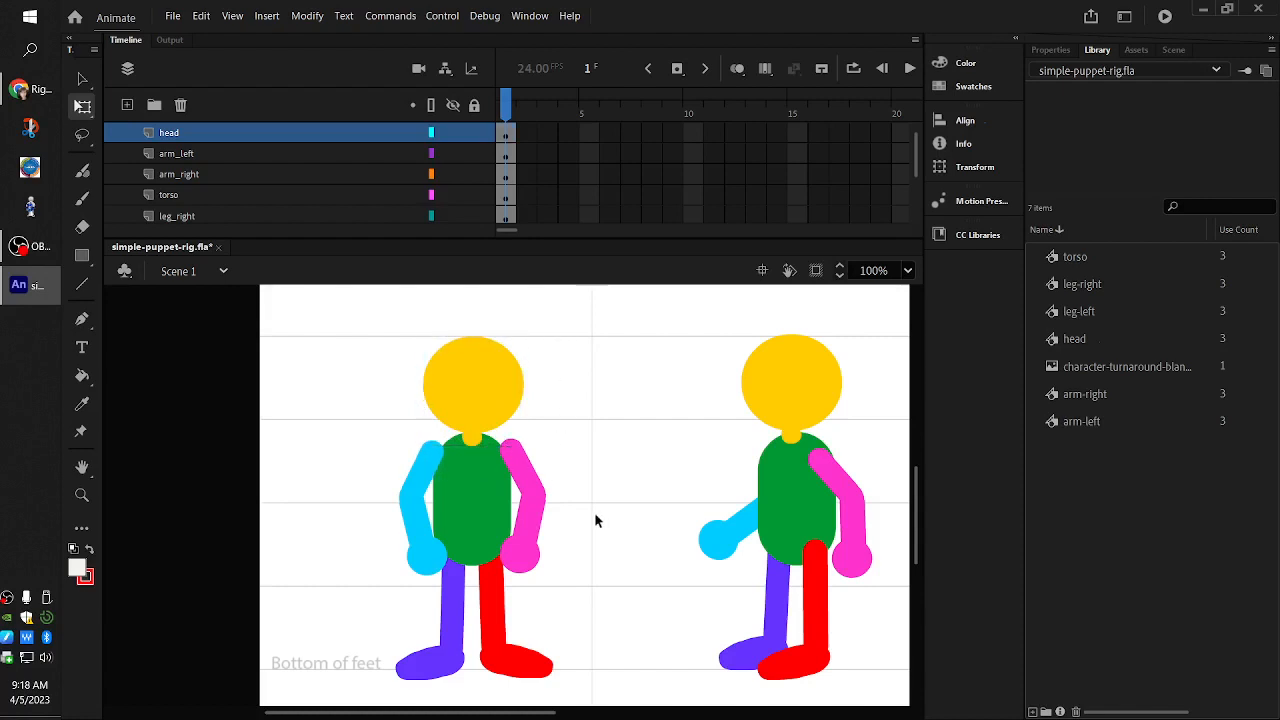
- Try rotating the front figure's left arm and right arm about their shoulder joints, undoing each rotation
{"action": "left_click", "coordinate": [432, 540]}
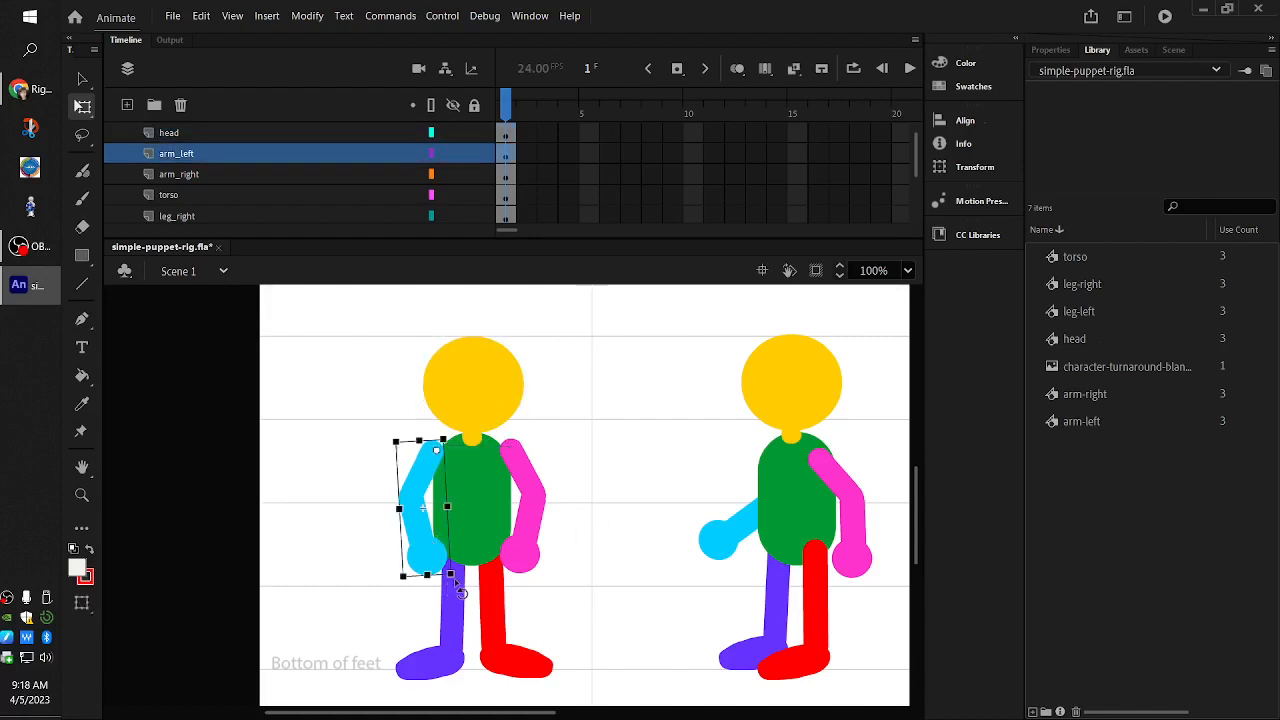
{"action": "left_click_drag", "start_coordinate": [462, 588], "coordinate": [433, 578]}
{"action": "key", "text": "ctrl+z"}
{"action": "left_click", "coordinate": [521, 569]}
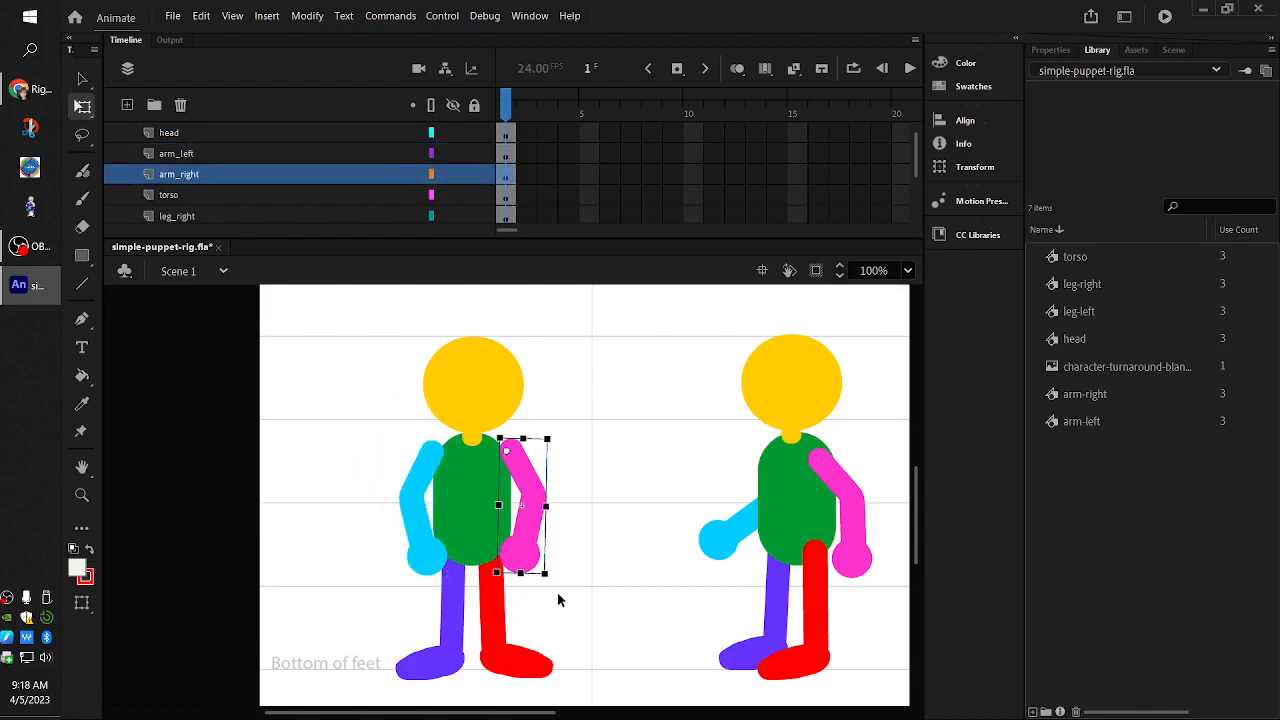
{"action": "left_click_drag", "start_coordinate": [555, 593], "coordinate": [629, 543]}
{"action": "key", "text": "ctrl+z"}
- Try rotating the front figure's legs about their hip joints, undoing the changes
{"action": "left_click", "coordinate": [462, 648]}
{"action": "left_click_drag", "start_coordinate": [480, 680], "coordinate": [629, 631]}
{"action": "key", "text": "ctrl+z"}
{"action": "left_click", "coordinate": [515, 668]}
{"action": "key", "text": "ctrl+z"}
- Try tilting the front figure's head about the base of the neck and undo the rotation
{"action": "left_click", "coordinate": [494, 406]}
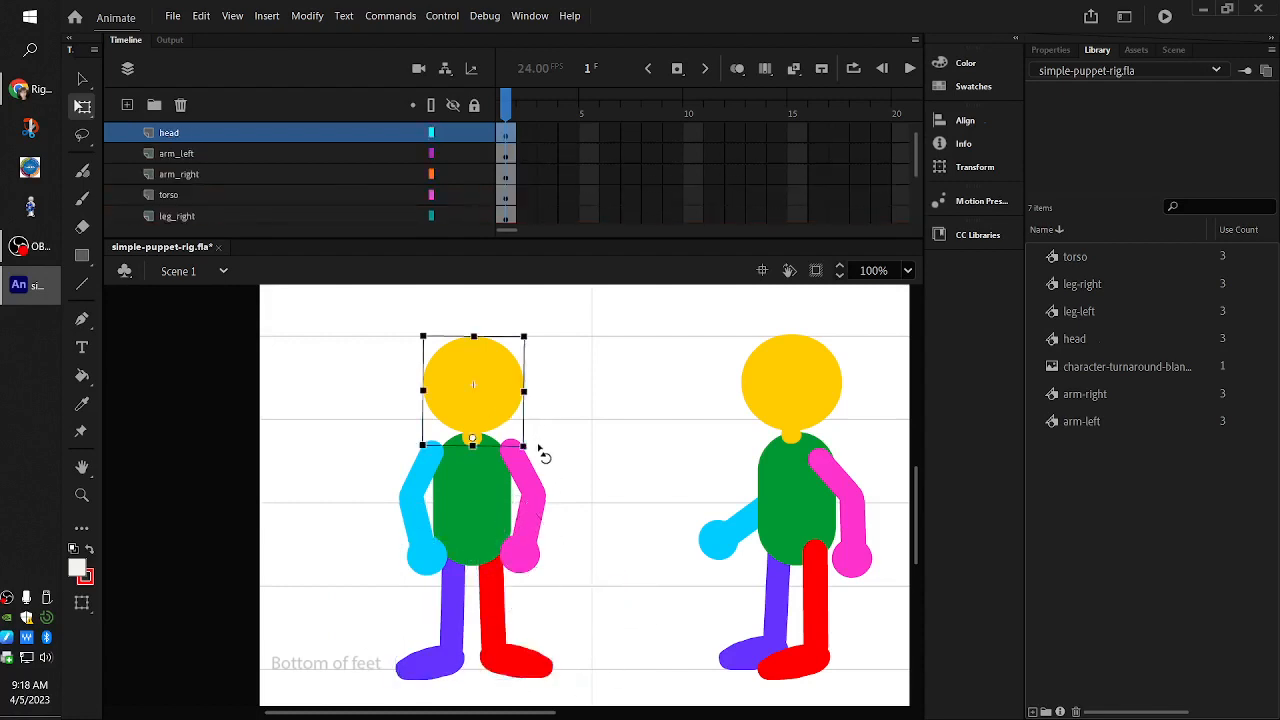
{"action": "mouse_move", "coordinate": [540, 448]}
{"action": "left_mouse_down"}
{"action": "mouse_move", "coordinate": [529, 409]}
{"action": "mouse_move", "coordinate": [538, 478]}
{"action": "mouse_move", "coordinate": [541, 432]}
{"action": "left_mouse_up"}
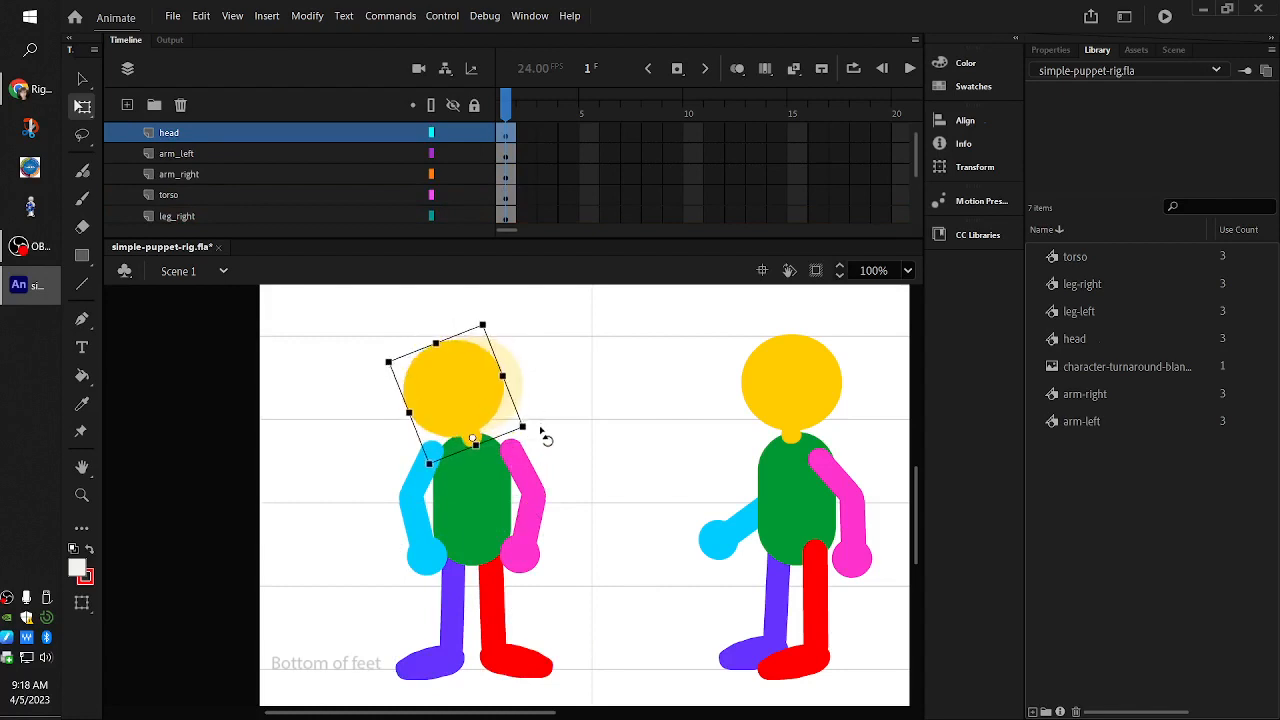
{"action": "key", "text": "ctrl+z"}
- Try moving and rotating the front figure's torso with its transformation point at the centre, undoing each change
{"action": "left_click", "coordinate": [478, 535]}
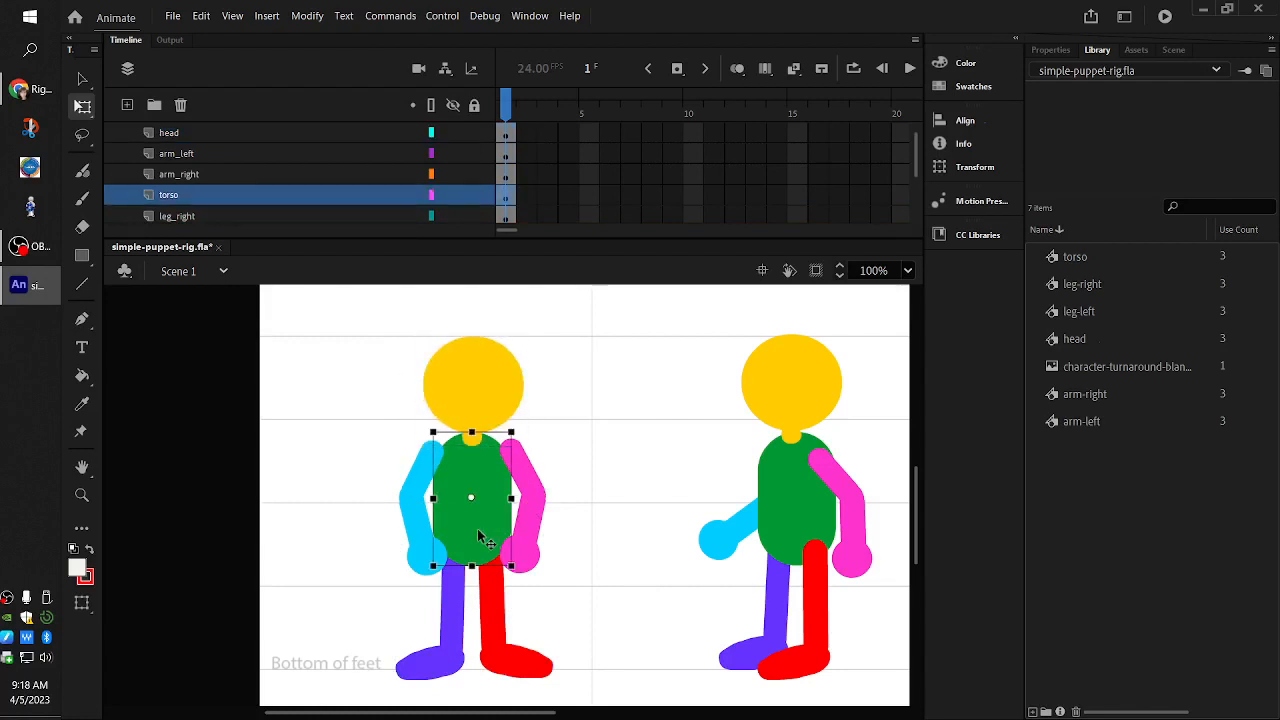
{"action": "left_click_drag", "start_coordinate": [478, 531], "coordinate": [503, 486]}
{"action": "key", "text": "ctrl+z"}
{"action": "left_click_drag", "start_coordinate": [522, 427], "coordinate": [526, 395]}
{"action": "key", "text": "ctrl+z"}
{"action": "left_click_drag", "start_coordinate": [490, 505], "coordinate": [496, 524]}
{"action": "key", "text": "ctrl+z"}
- Move the front torso's transformation point down toward the hips, then test squashing the torso and undo the squash
{"action": "left_click_drag", "start_coordinate": [471, 499], "coordinate": [473, 527]}
{"action": "left_click_drag", "start_coordinate": [519, 430], "coordinate": [472, 458]}
{"action": "key", "text": "ctrl+z"}
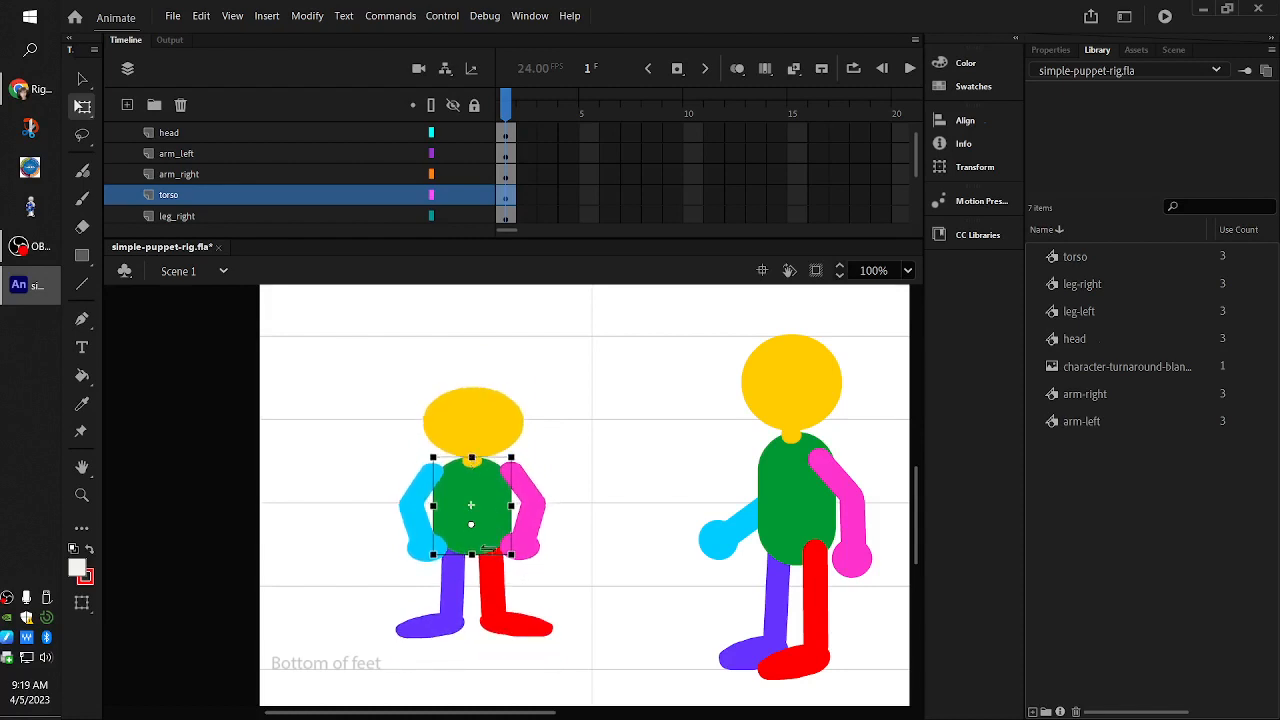
{"action": "key", "text": "ctrl+z"}
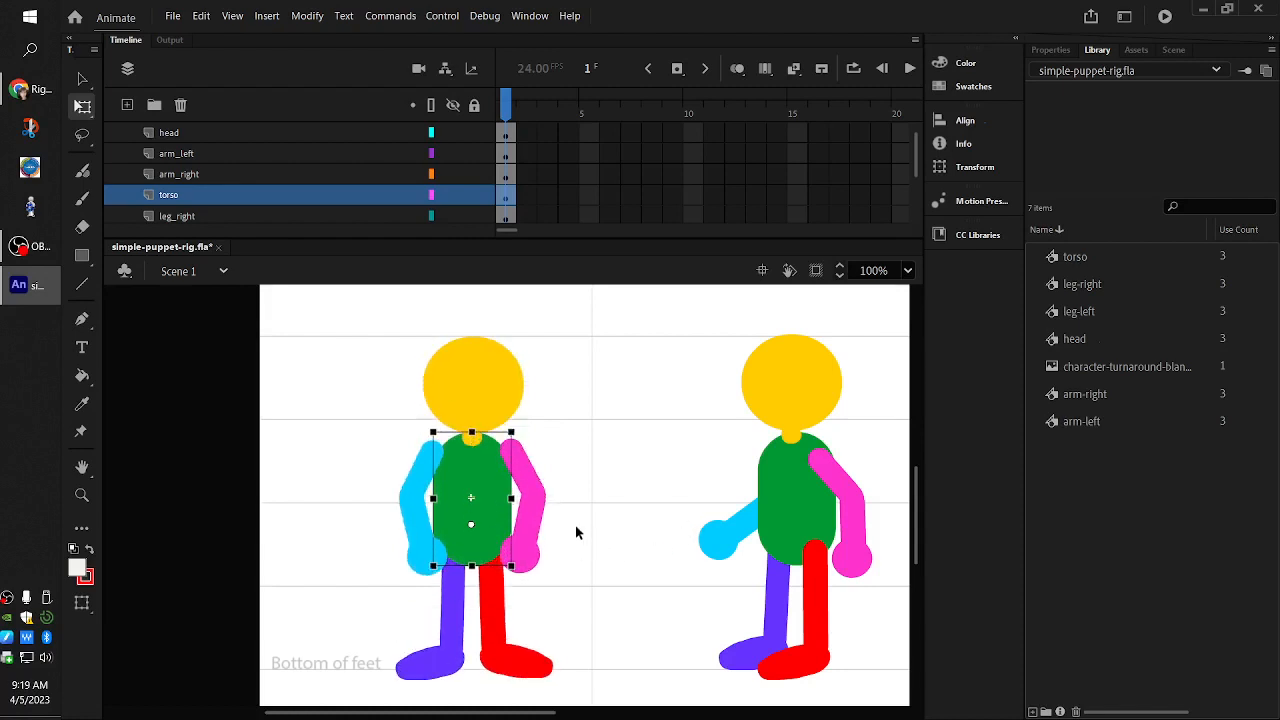
- Check the transformation point of each front figure part: head, torso, both arms and both legs
{"action": "left_click", "coordinate": [703, 672]}
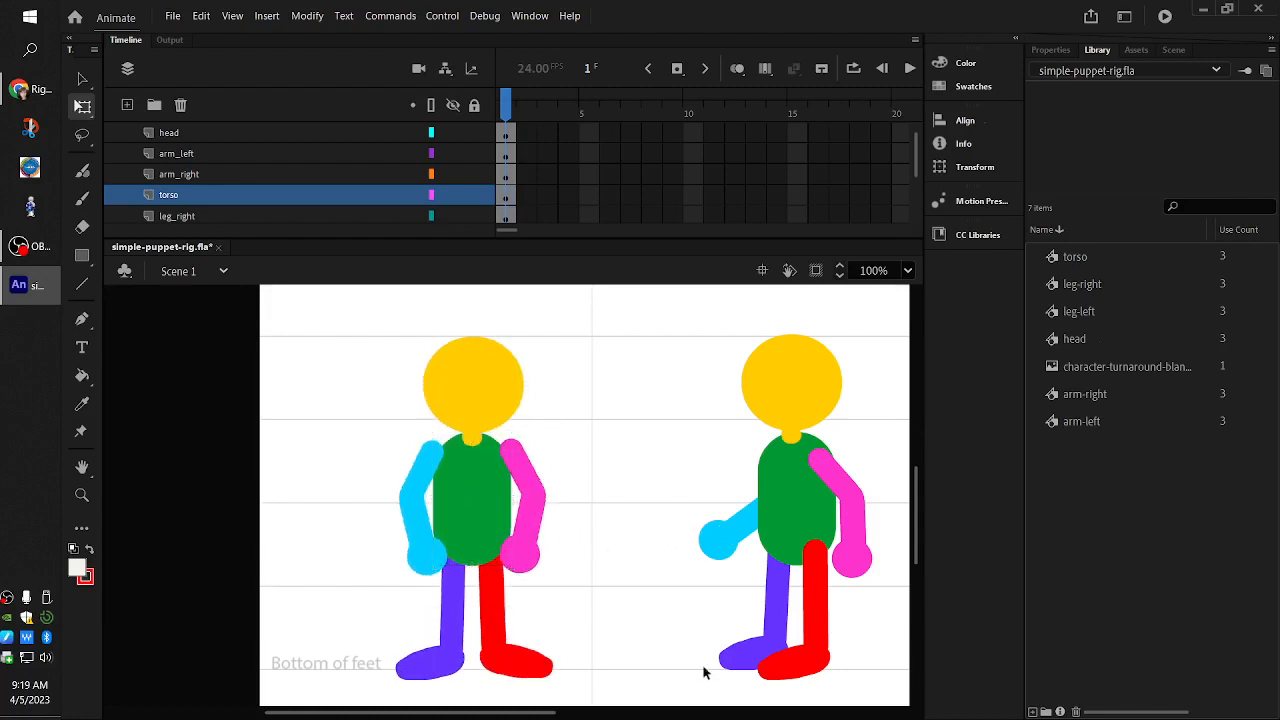
{"action": "left_click_drag", "start_coordinate": [344, 344], "coordinate": [574, 664]}
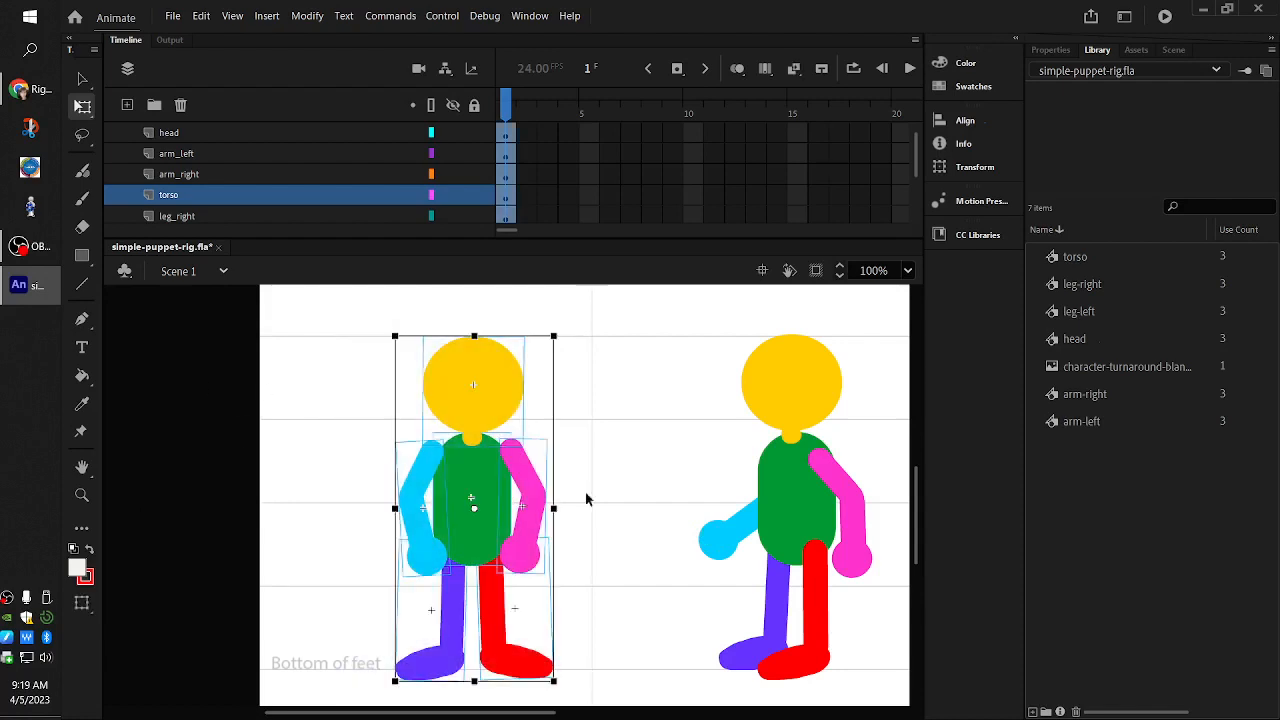
{"action": "left_click", "coordinate": [589, 494]}
{"action": "left_click", "coordinate": [446, 402]}
{"action": "left_click", "coordinate": [476, 495]}
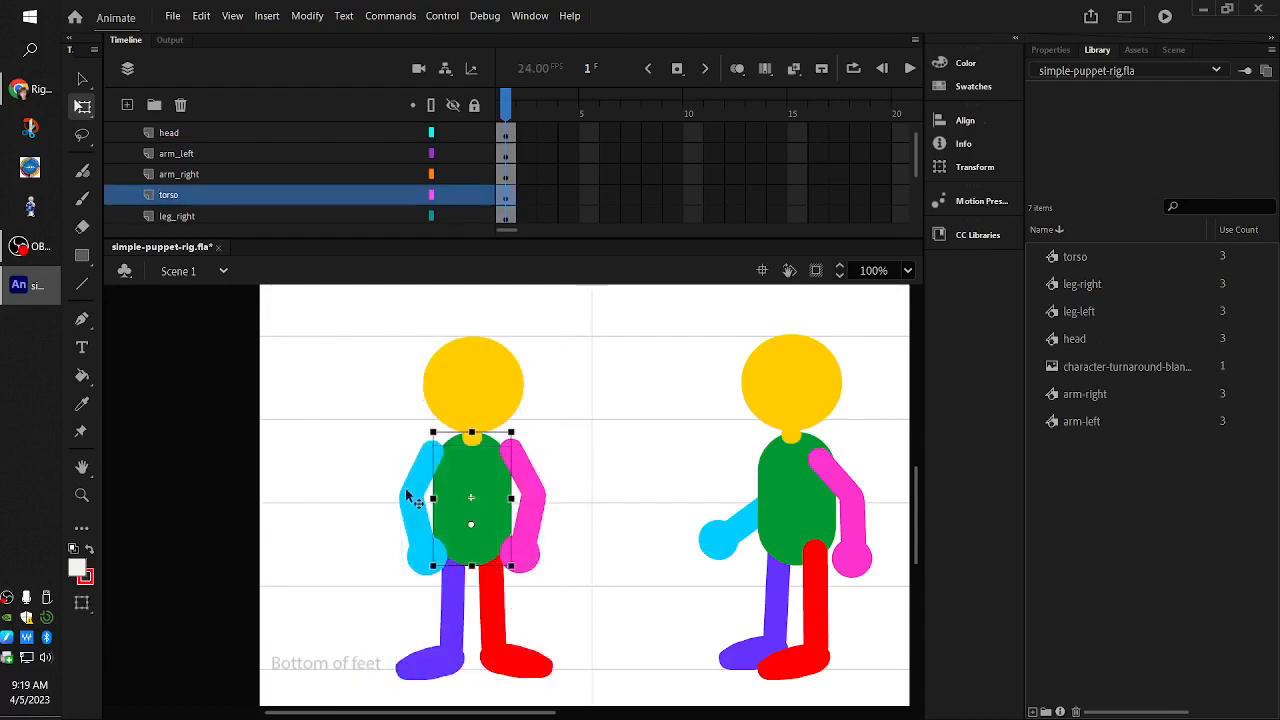
{"action": "left_click", "coordinate": [409, 515]}
{"action": "left_click", "coordinate": [548, 522]}
{"action": "left_click", "coordinate": [463, 620]}
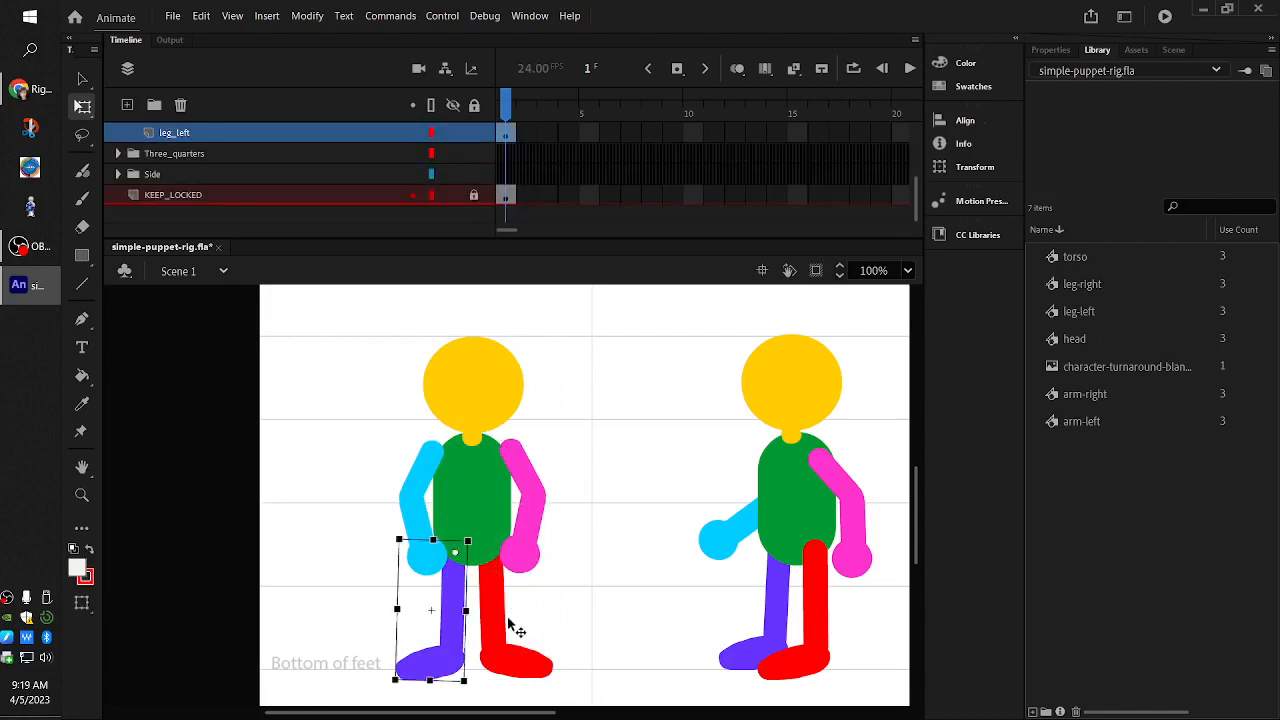
{"action": "left_click", "coordinate": [514, 628]}
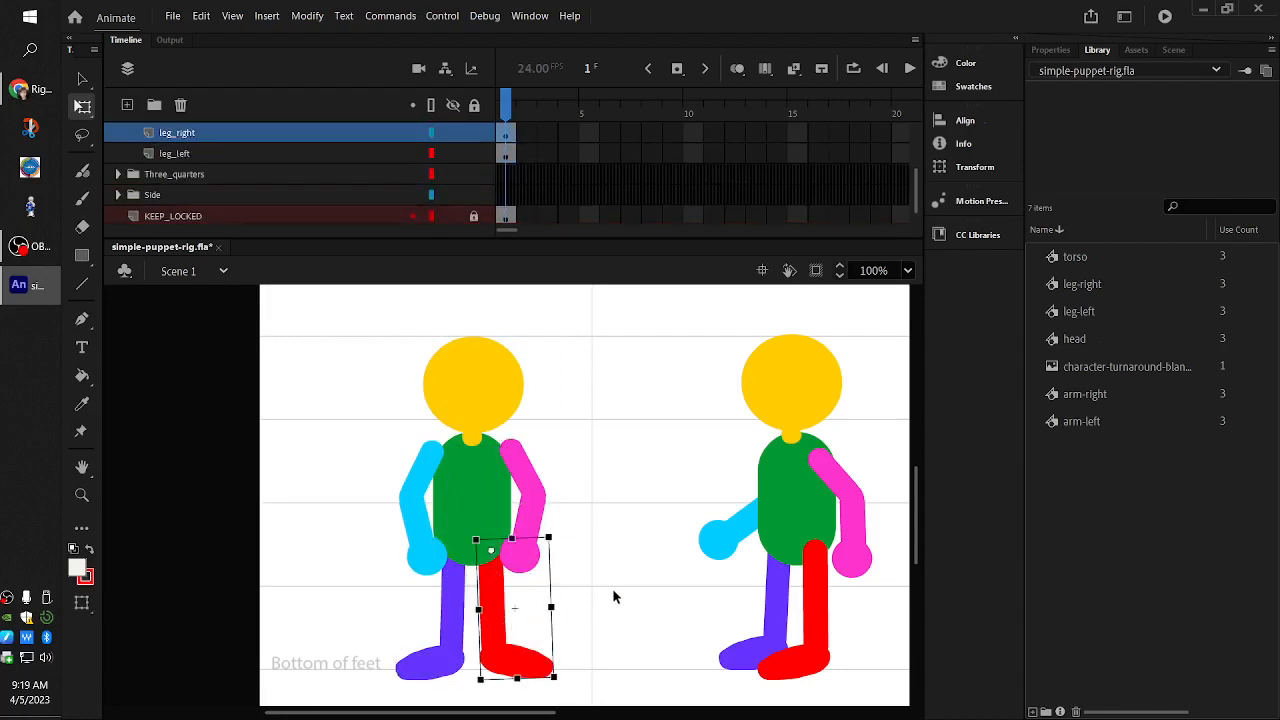
- Move the transformation points of the three-quarter figure's head and right arm to the base of the neck and the shoulder
{"action": "left_click_drag", "start_coordinate": [680, 626], "coordinate": [329, 597]}
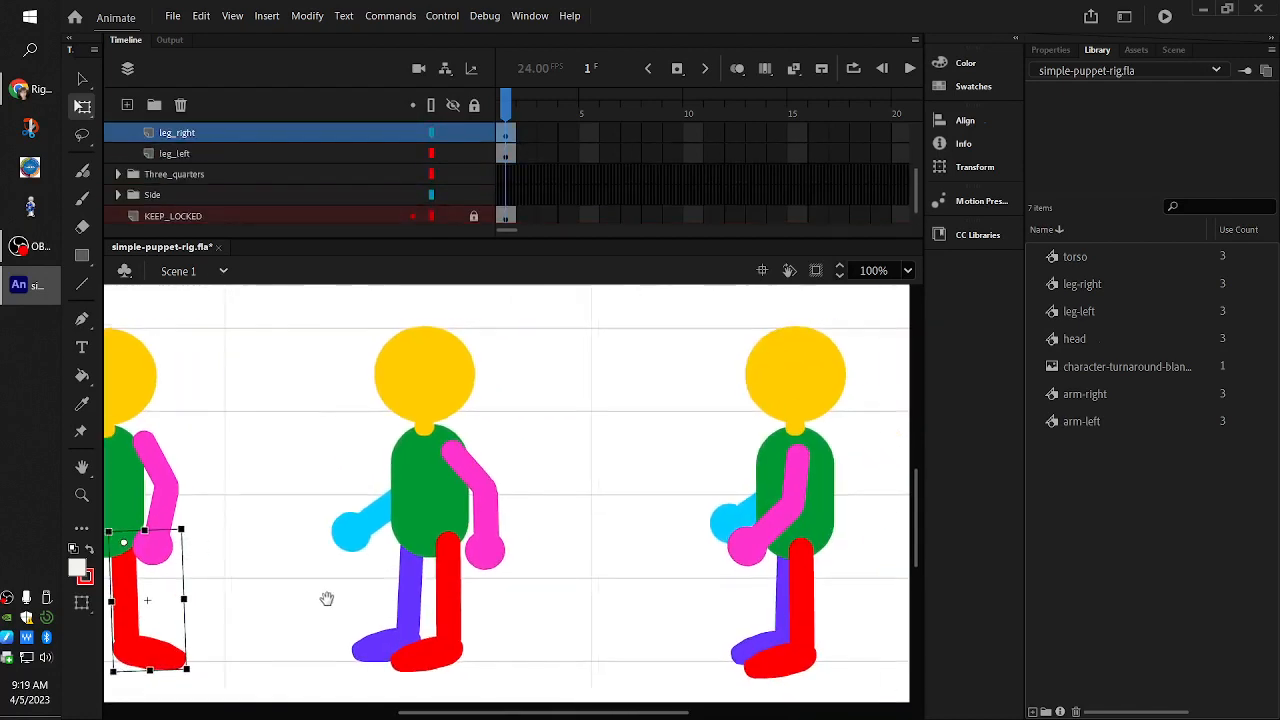
{"action": "left_click", "coordinate": [404, 478]}
{"action": "left_click", "coordinate": [415, 398]}
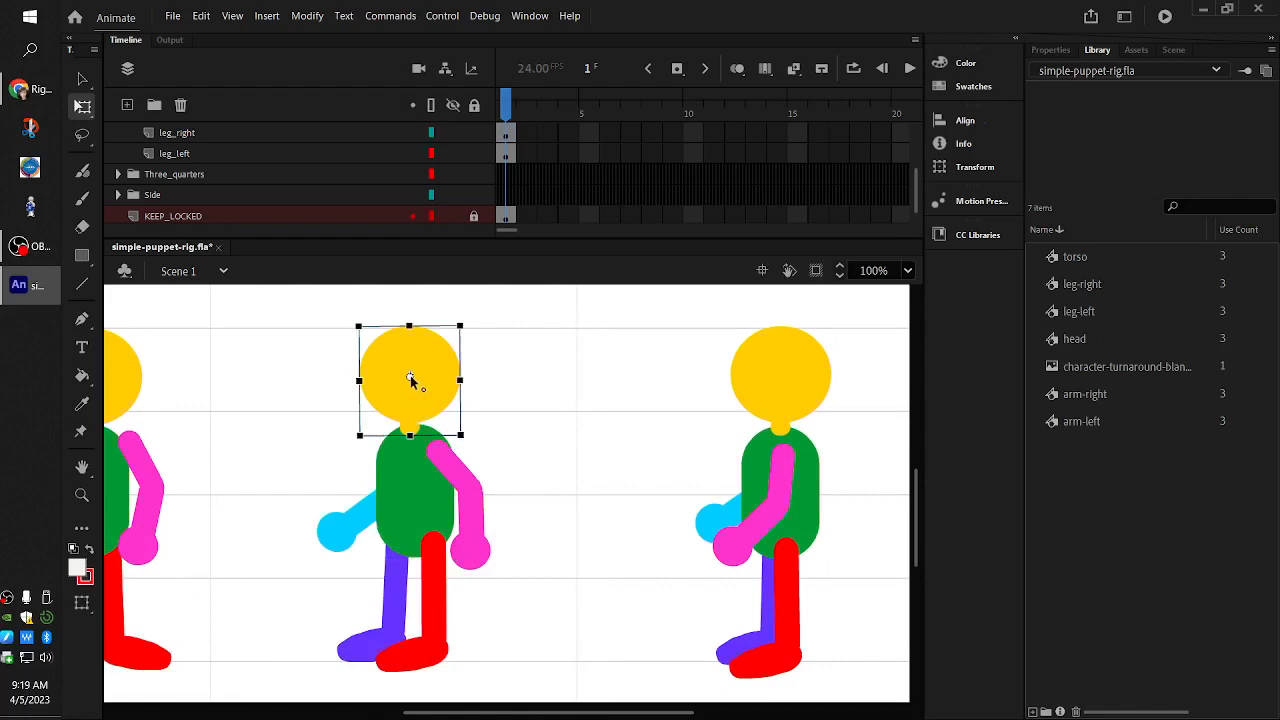
{"action": "left_click", "coordinate": [468, 497]}
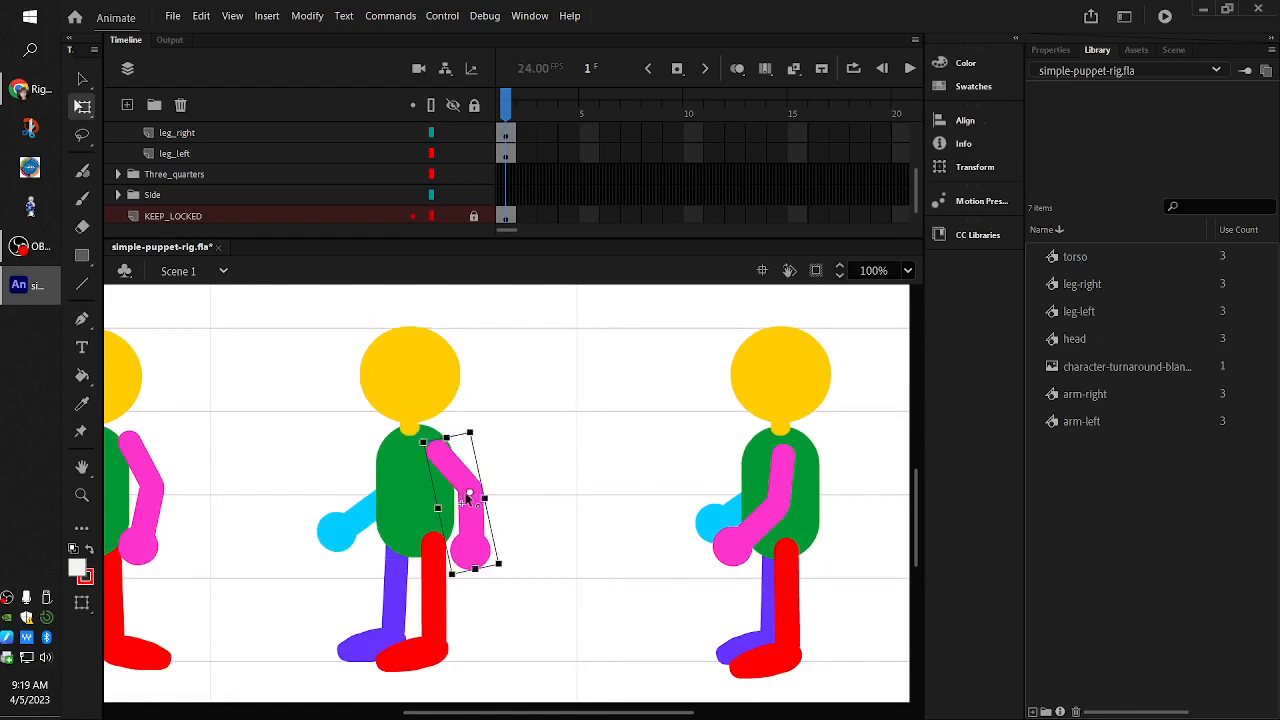
{"action": "left_click_drag", "start_coordinate": [469, 497], "coordinate": [435, 448]}
- Collapse the Front layer folder, expand Three_quarters and show its torso layer as an outline
{"action": "left_click", "coordinate": [350, 543]}
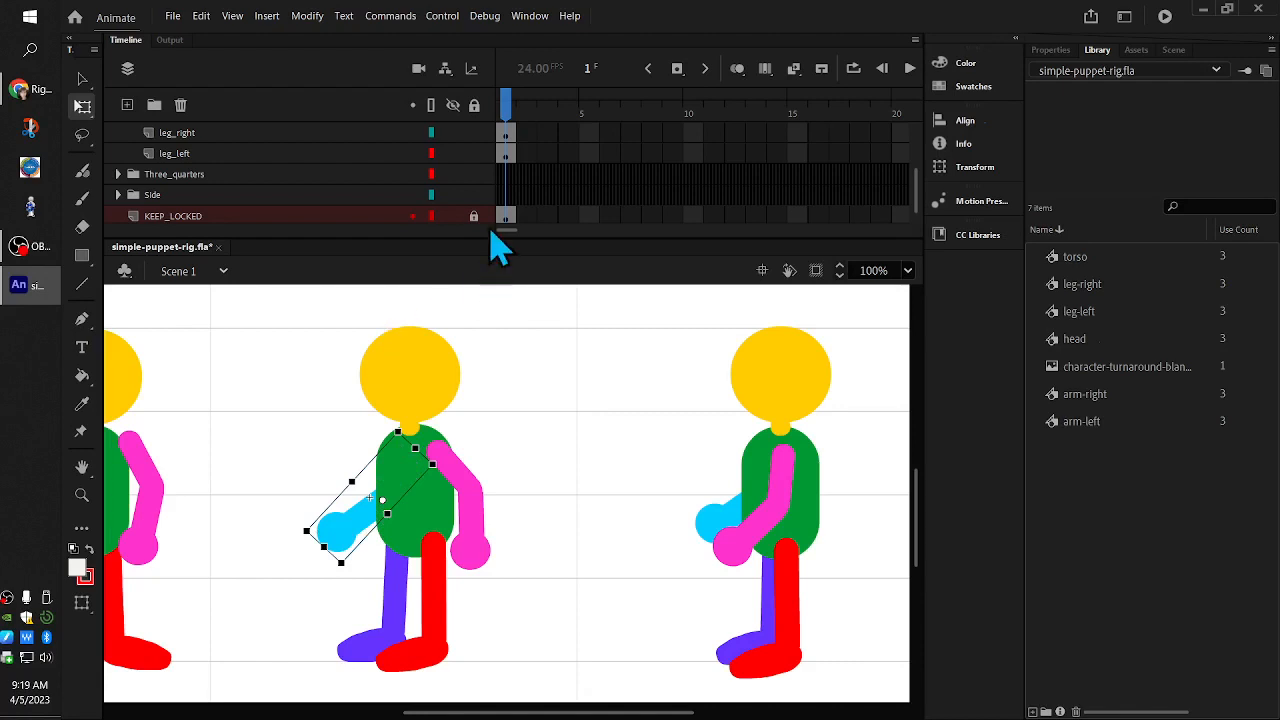
{"action": "scroll", "coordinate": [318, 198], "scroll_direction": "down", "scroll_amount": 1}
{"action": "scroll", "coordinate": [318, 198], "scroll_direction": "up", "scroll_amount": 6}
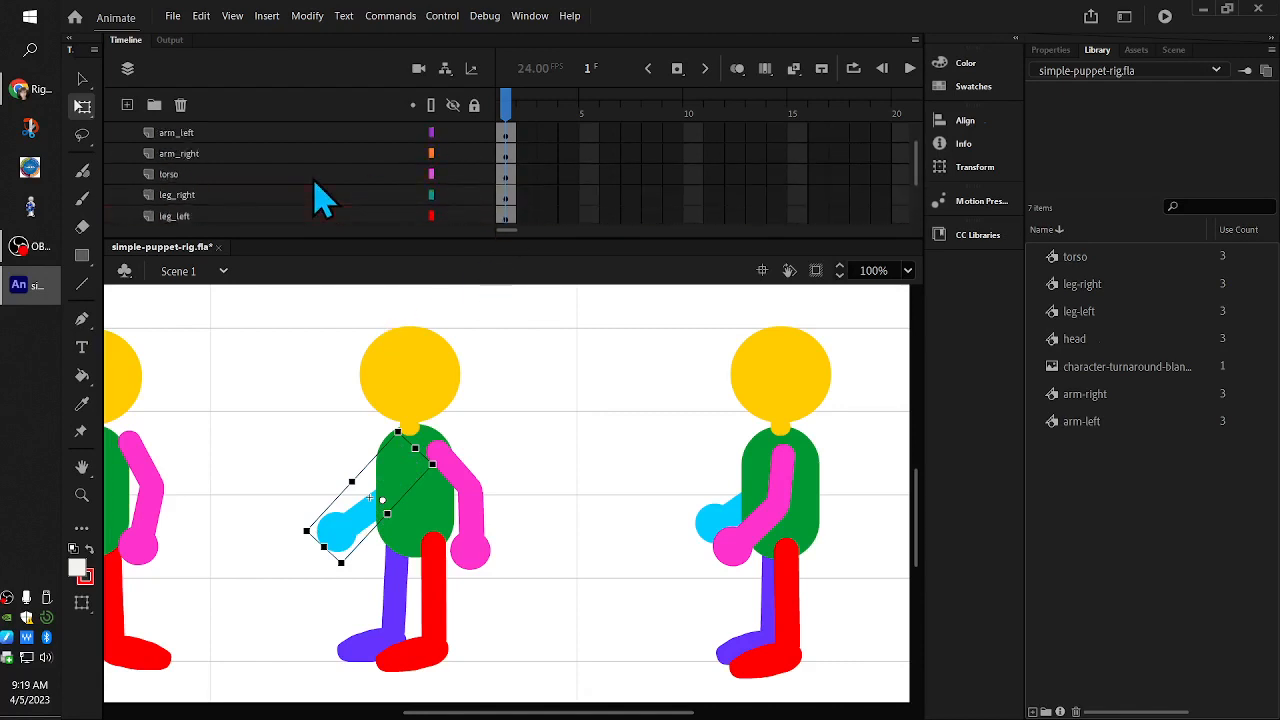
{"action": "left_click", "coordinate": [122, 134]}
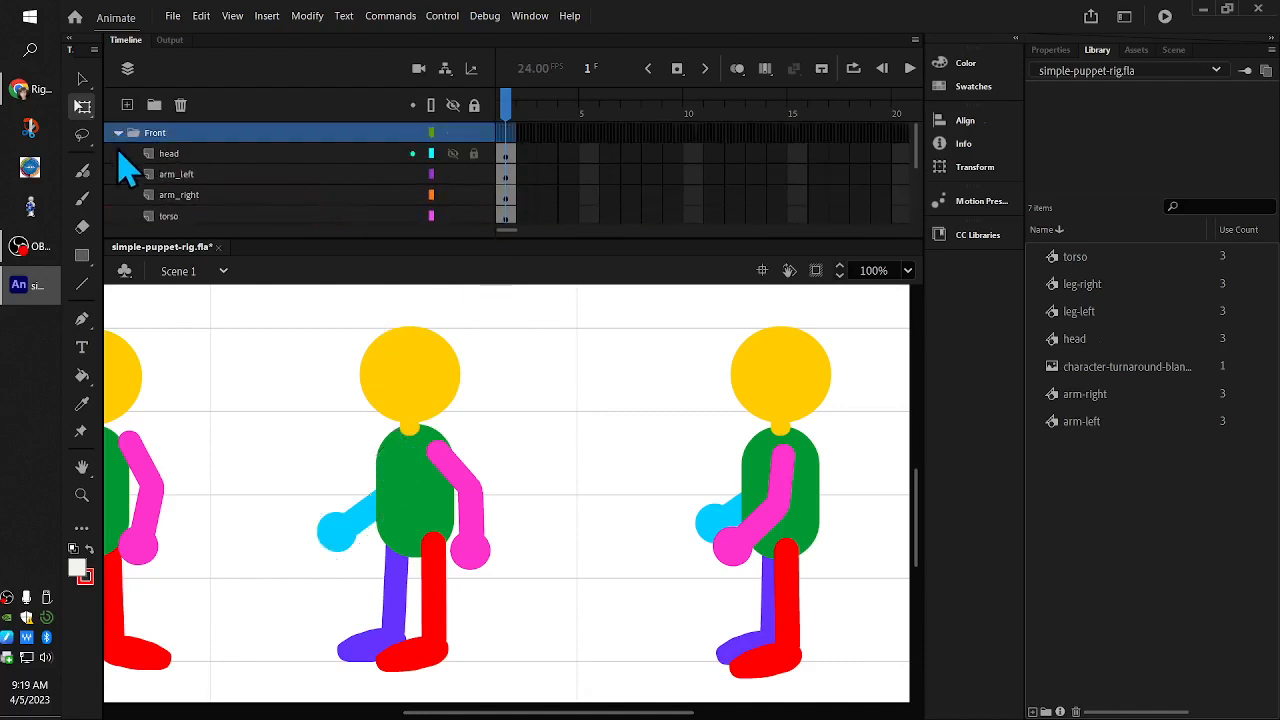
{"action": "left_click", "coordinate": [118, 132]}
{"action": "left_click", "coordinate": [119, 154]}
{"action": "scroll", "coordinate": [322, 185], "scroll_direction": "down", "scroll_amount": 2}
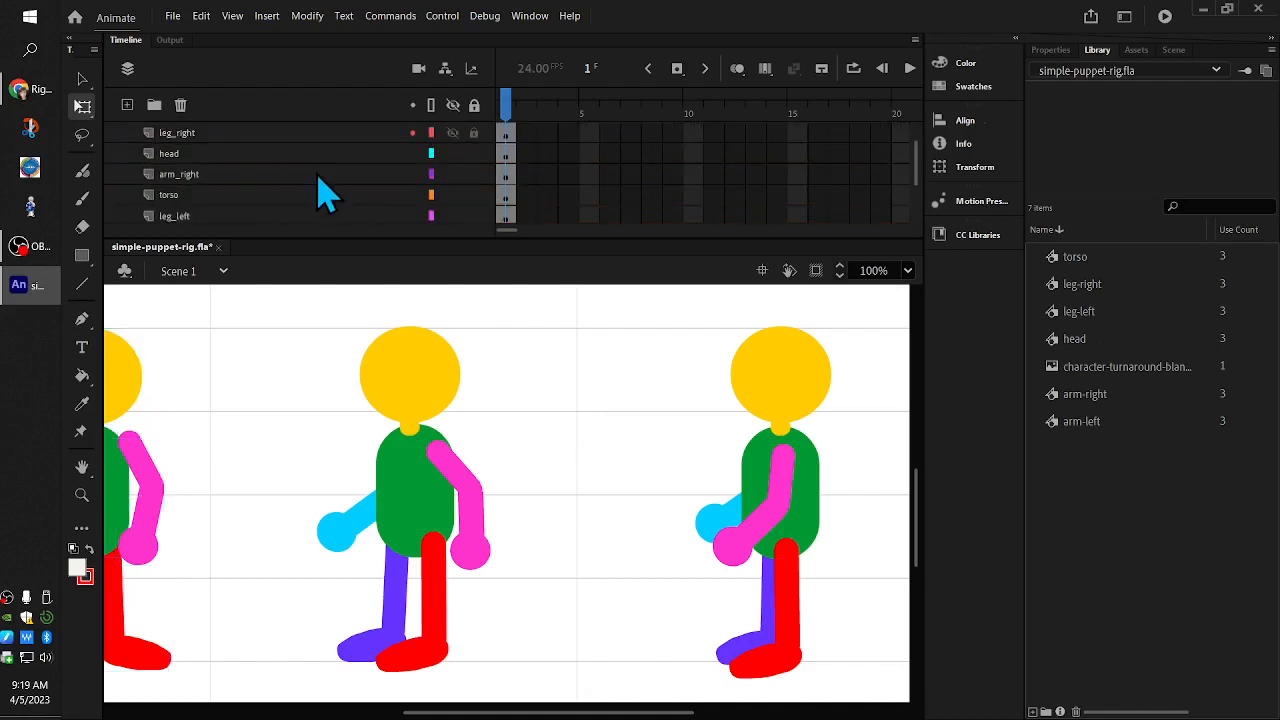
{"action": "left_click", "coordinate": [272, 195]}
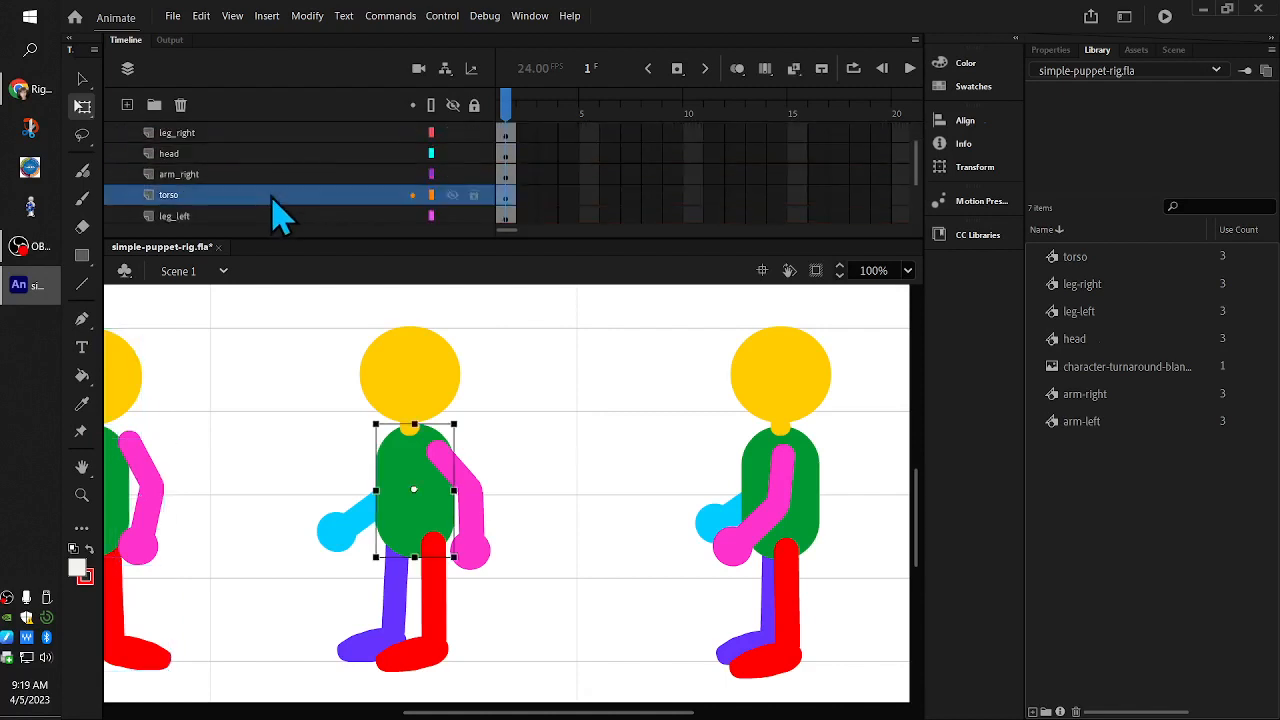
{"action": "left_click", "coordinate": [431, 196]}
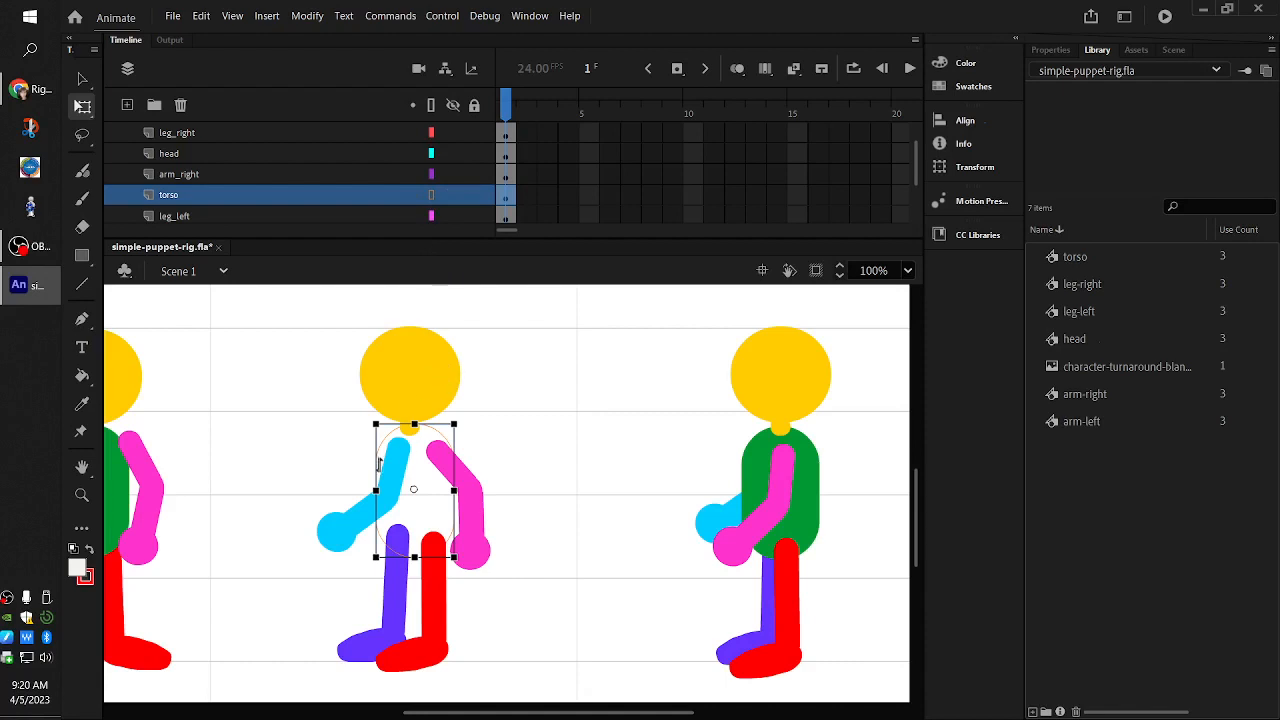
- Move the transformation points of the three-quarter figure's left arm to its shoulder and of both legs to their hip joints
{"action": "left_click", "coordinate": [340, 548]}
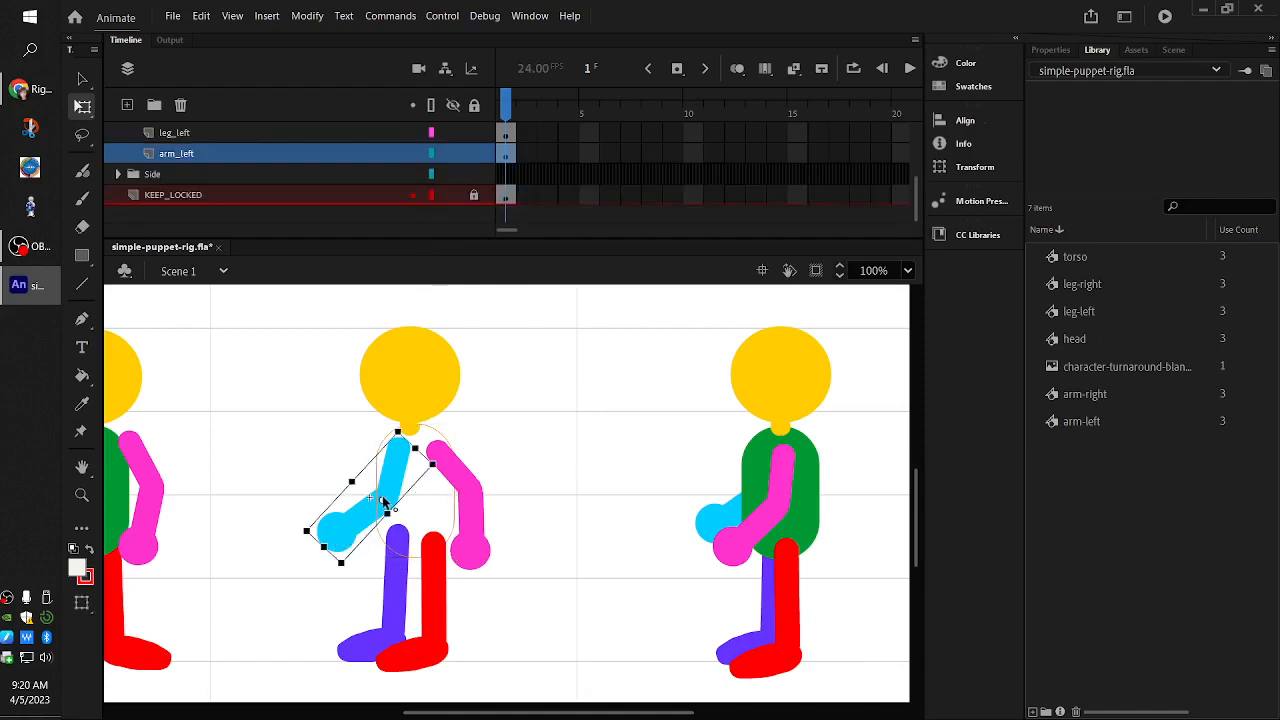
{"action": "left_click_drag", "start_coordinate": [381, 505], "coordinate": [398, 452]}
{"action": "left_click", "coordinate": [421, 603]}
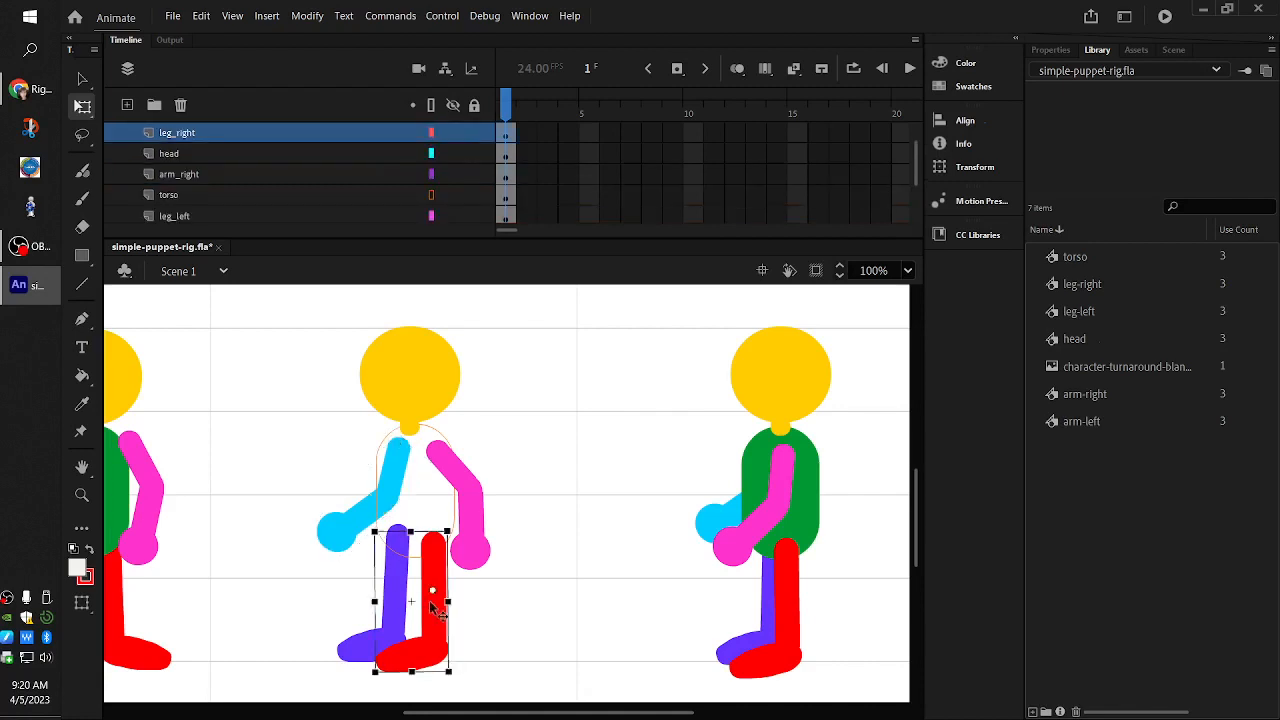
{"action": "left_click_drag", "start_coordinate": [436, 595], "coordinate": [433, 545]}
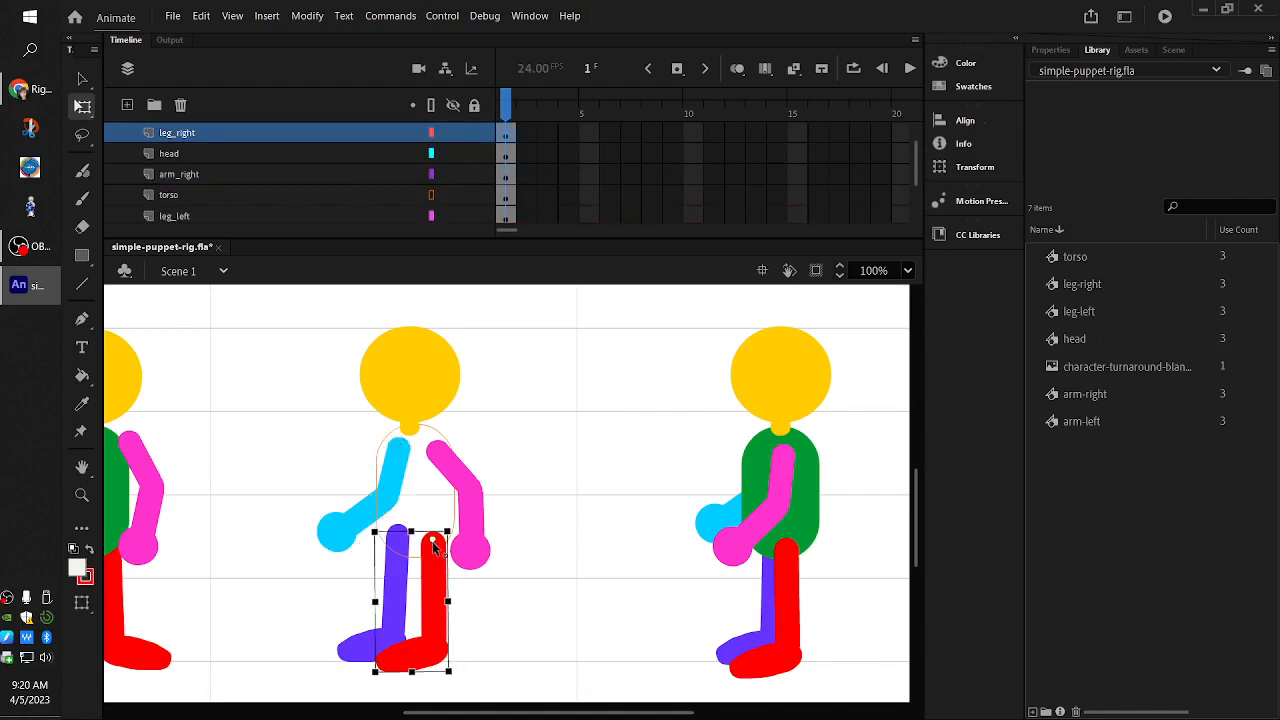
{"action": "left_click", "coordinate": [397, 600]}
{"action": "left_click_drag", "start_coordinate": [398, 598], "coordinate": [398, 540]}
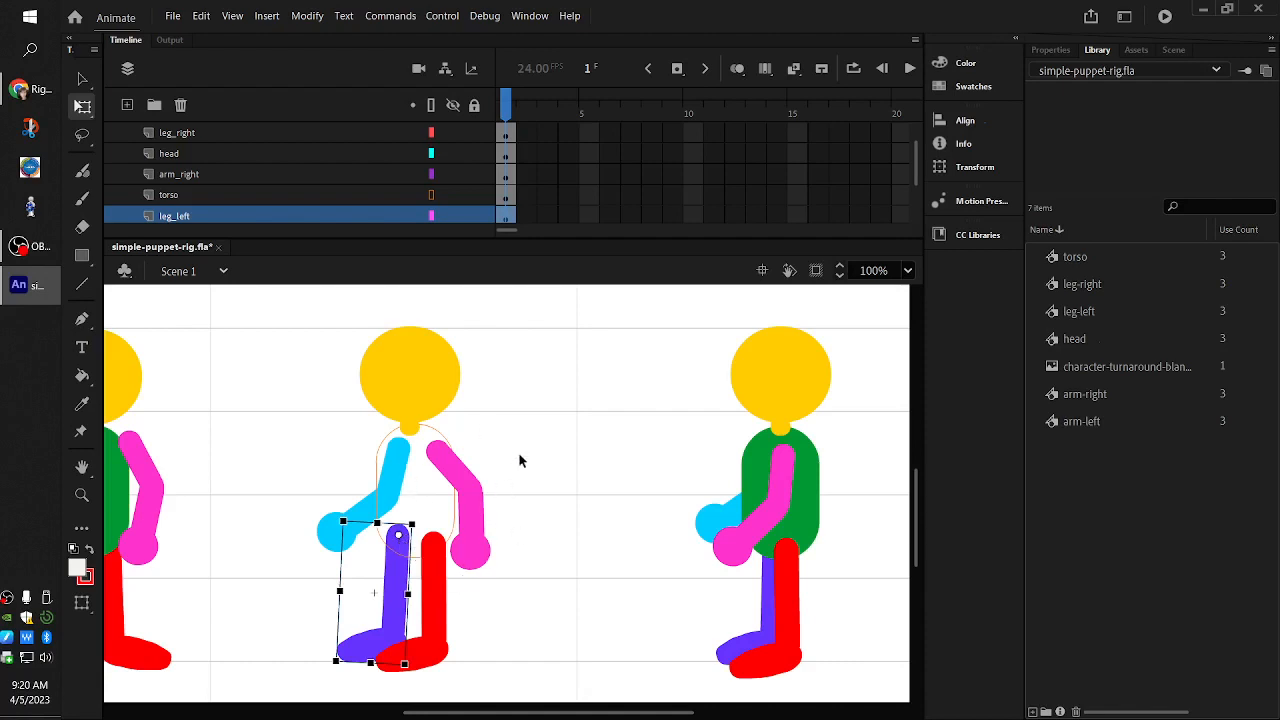
- Restore the three-quarter torso's solid display, and show the torso layer in the Side folder as an outline instead
{"action": "left_click", "coordinate": [430, 515]}
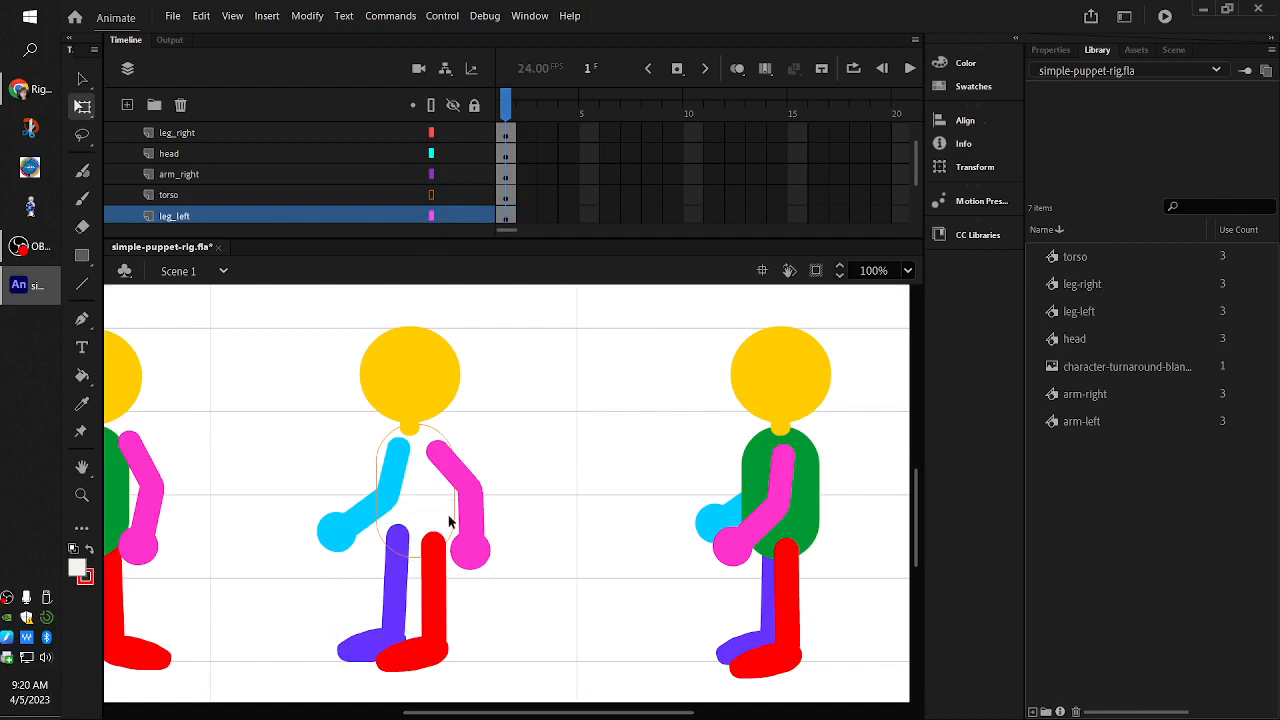
{"action": "left_click", "coordinate": [432, 196]}
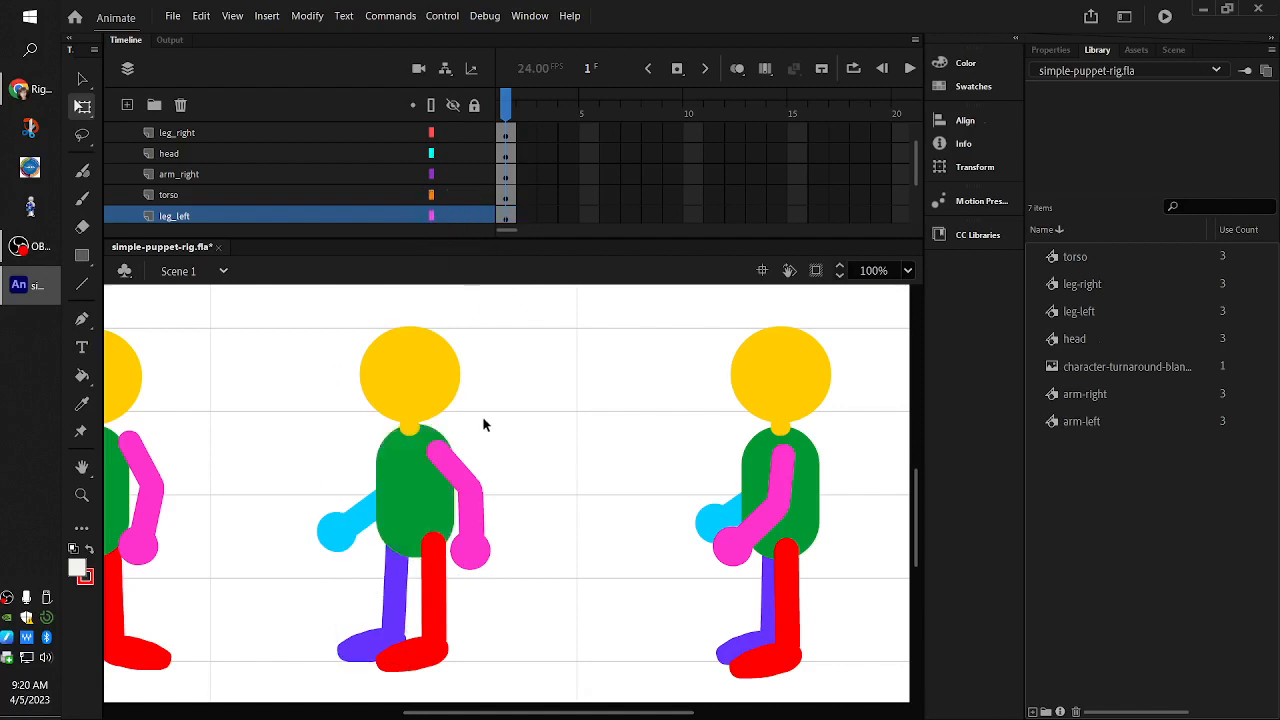
{"action": "scroll", "coordinate": [234, 188], "scroll_direction": "up", "scroll_amount": 2}
{"action": "left_click", "coordinate": [118, 155]}
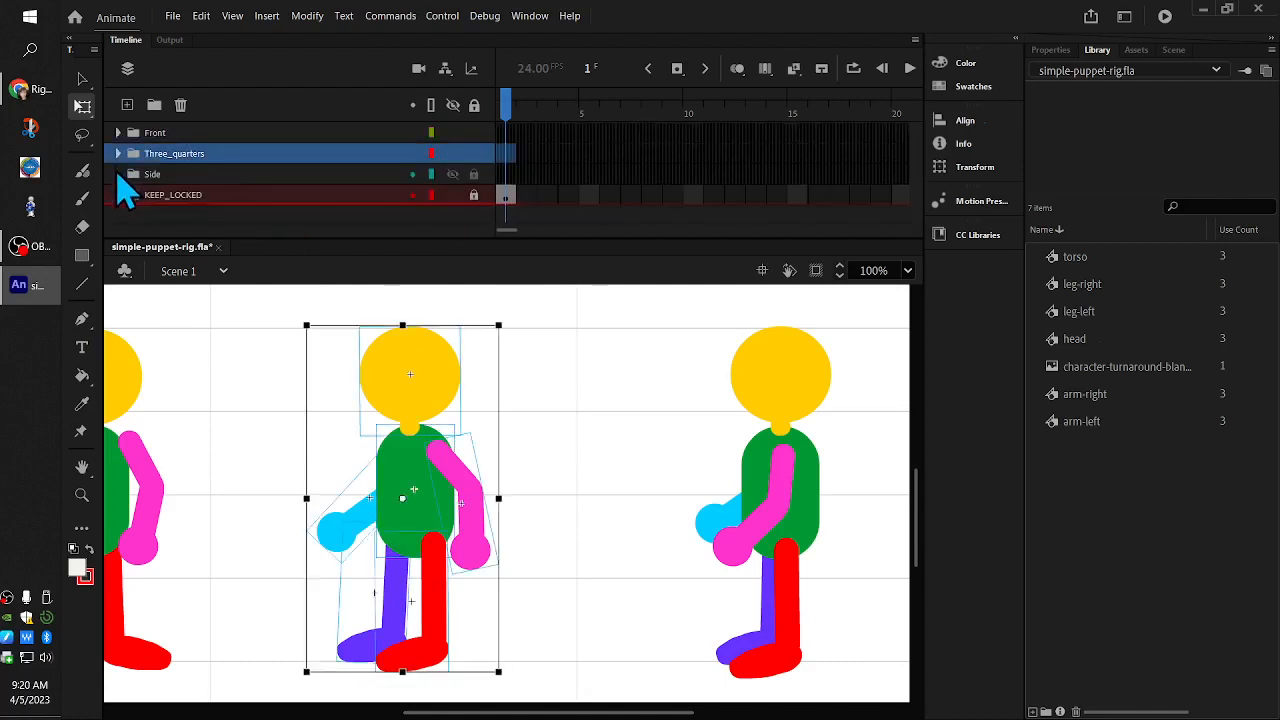
{"action": "left_click", "coordinate": [118, 176]}
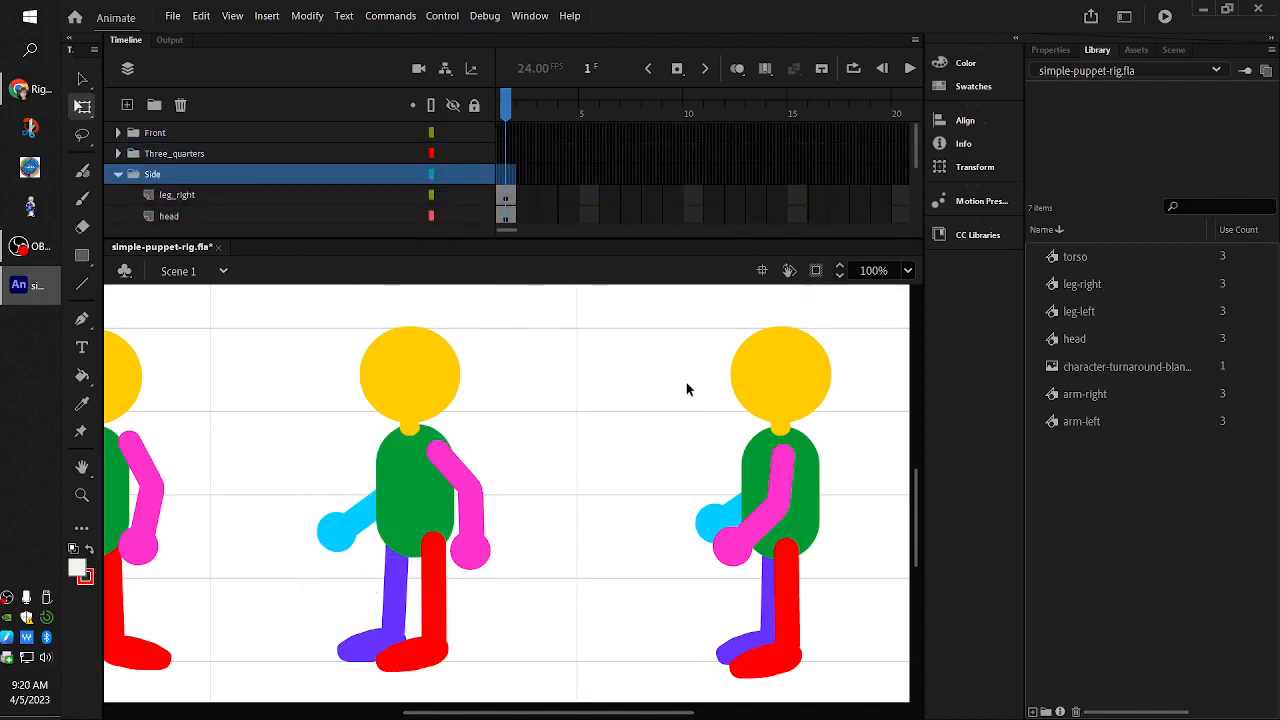
{"action": "scroll", "coordinate": [303, 200], "scroll_direction": "down", "scroll_amount": 2}
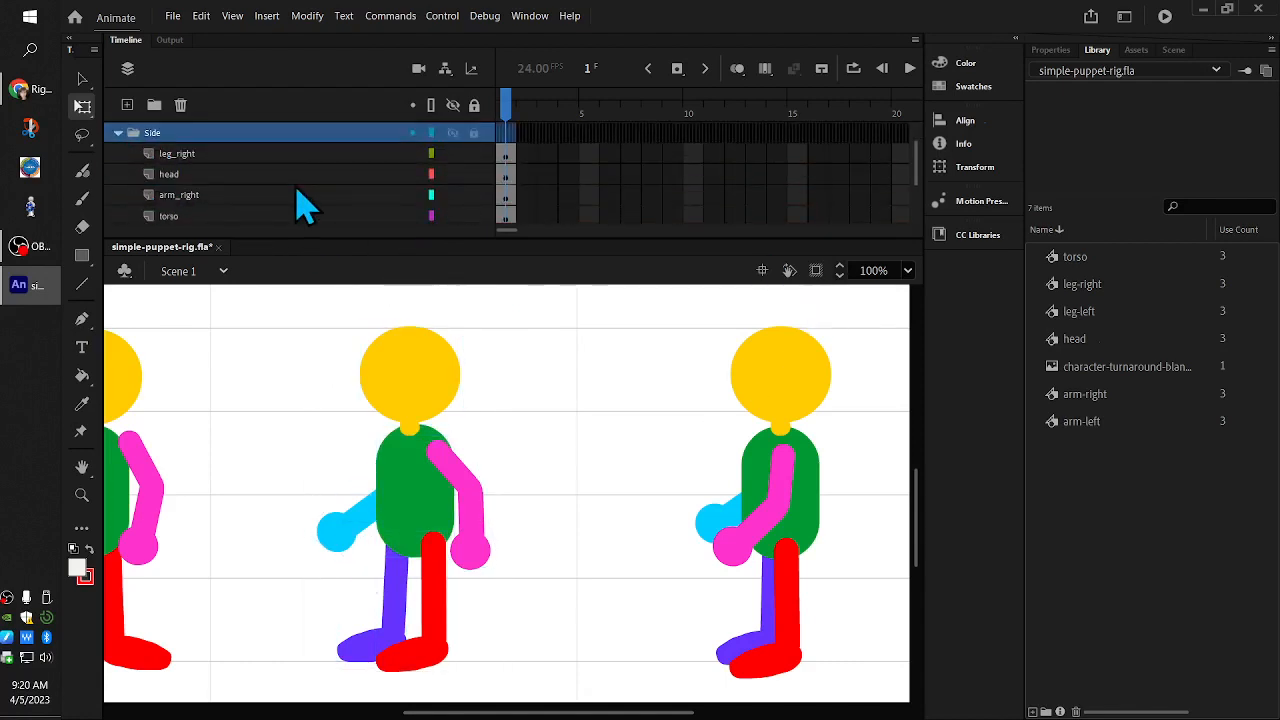
{"action": "left_click", "coordinate": [431, 216]}
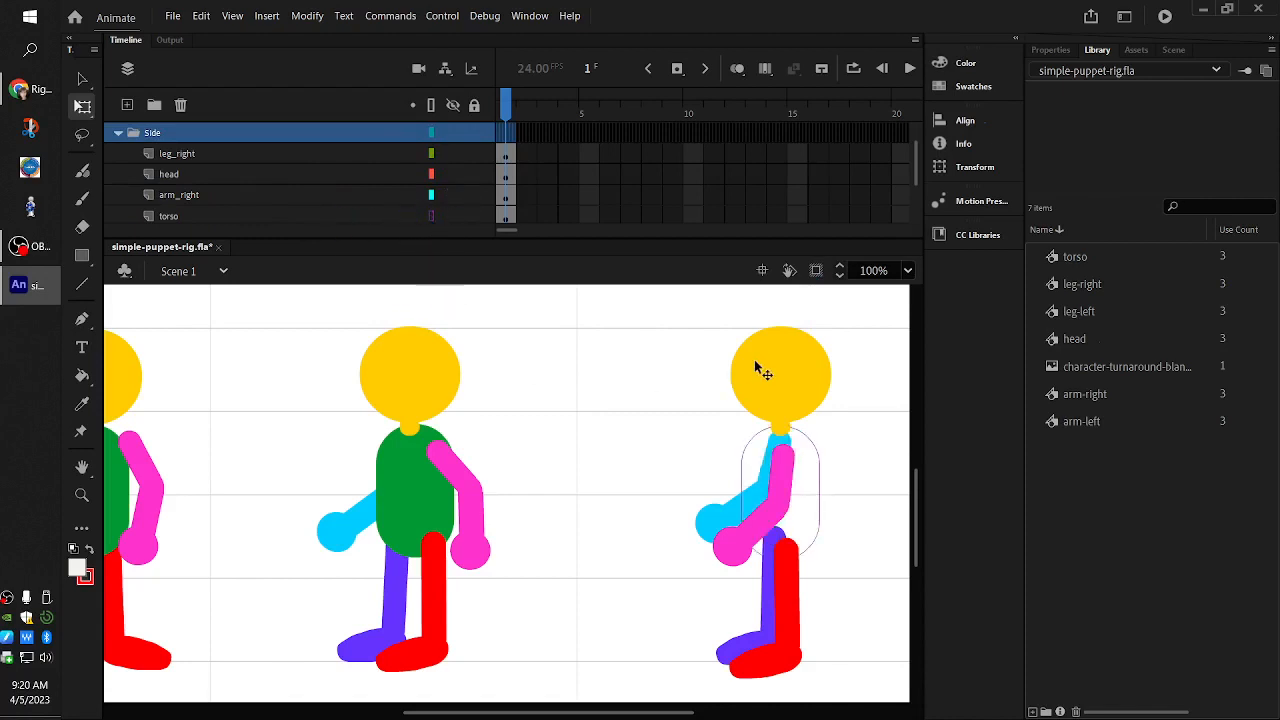
- Move the transformation points of the side figure's head to the base of the neck and of both arms to their shoulders
{"action": "left_click", "coordinate": [782, 379]}
{"action": "left_click_drag", "start_coordinate": [782, 379], "coordinate": [780, 424]}
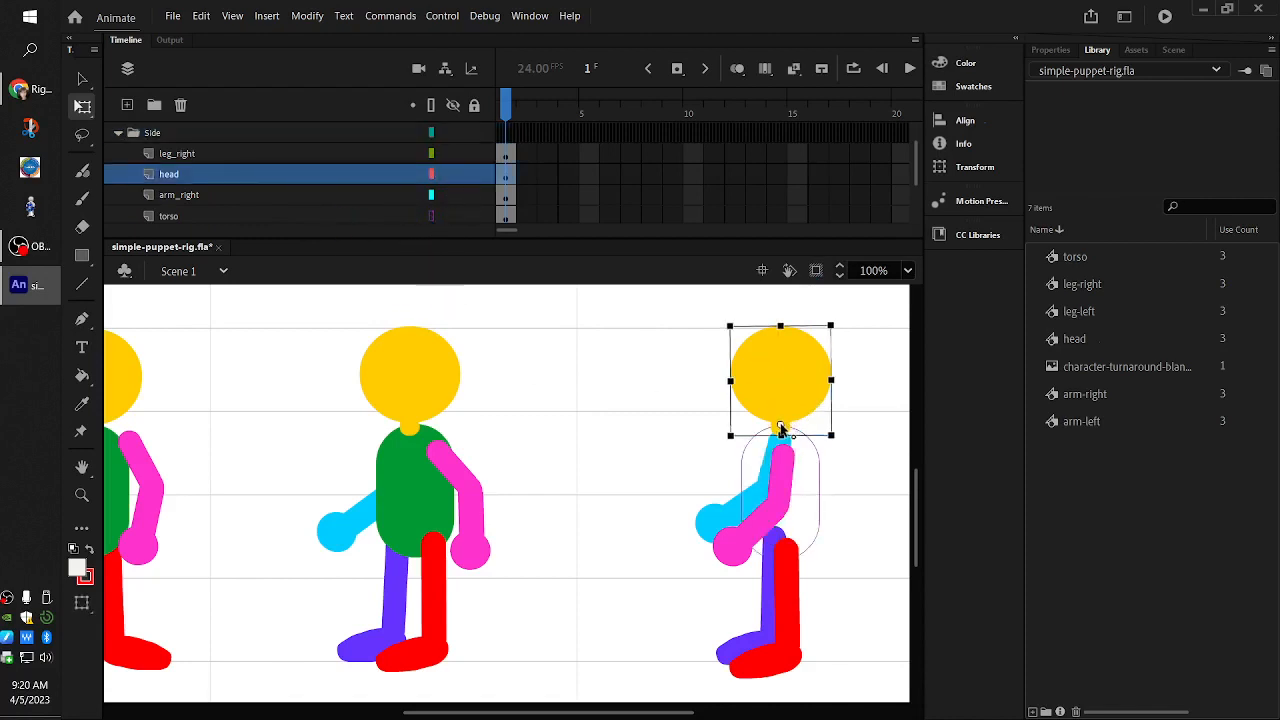
{"action": "left_click", "coordinate": [727, 516]}
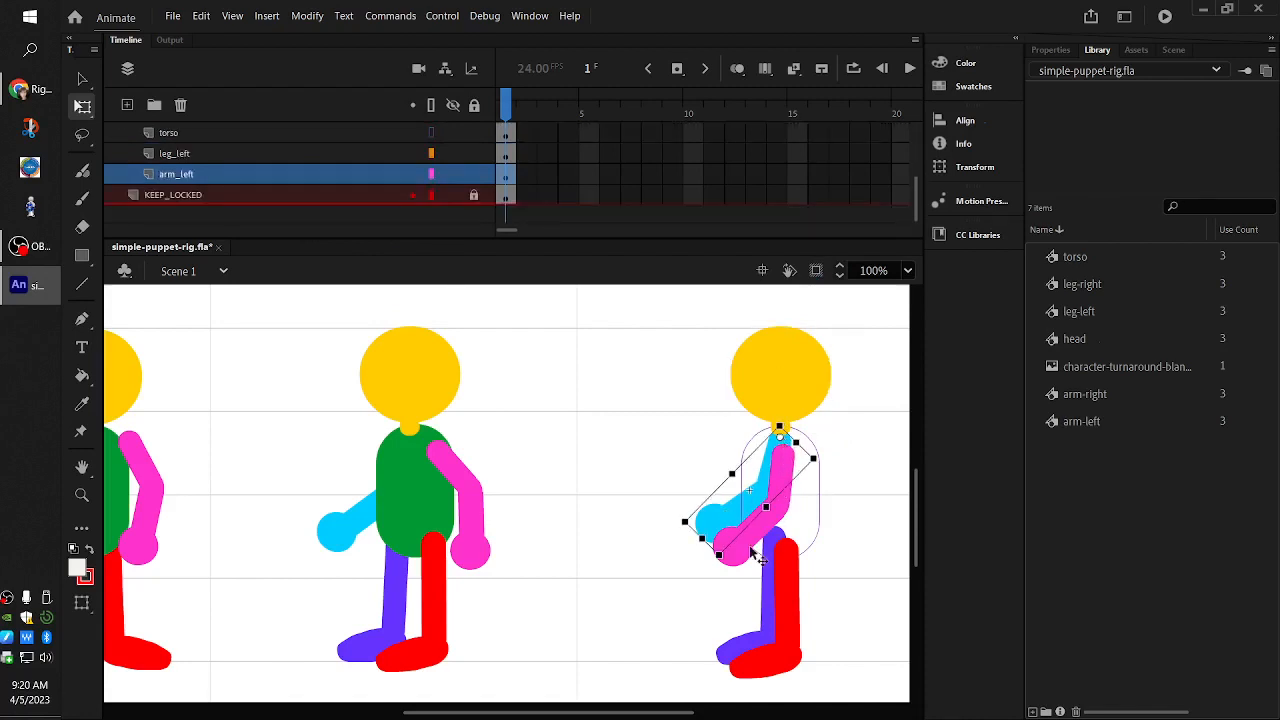
{"action": "left_click", "coordinate": [752, 558]}
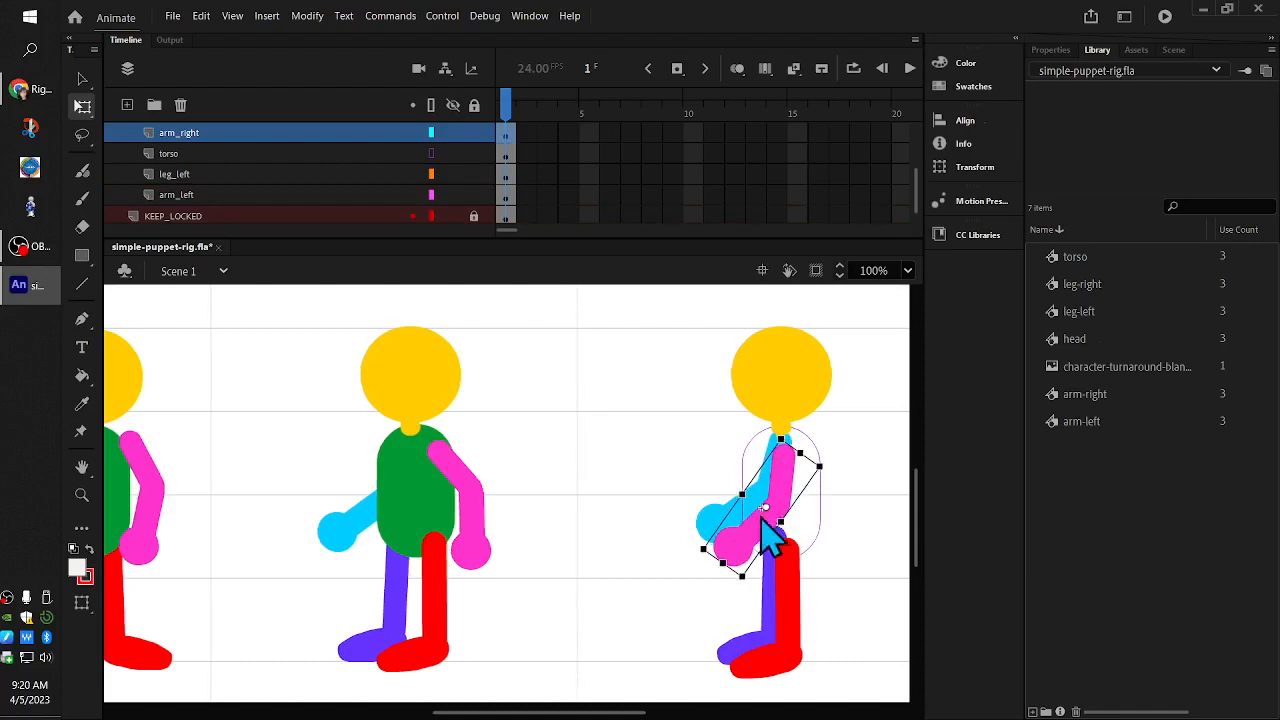
{"action": "left_click_drag", "start_coordinate": [766, 509], "coordinate": [785, 456]}
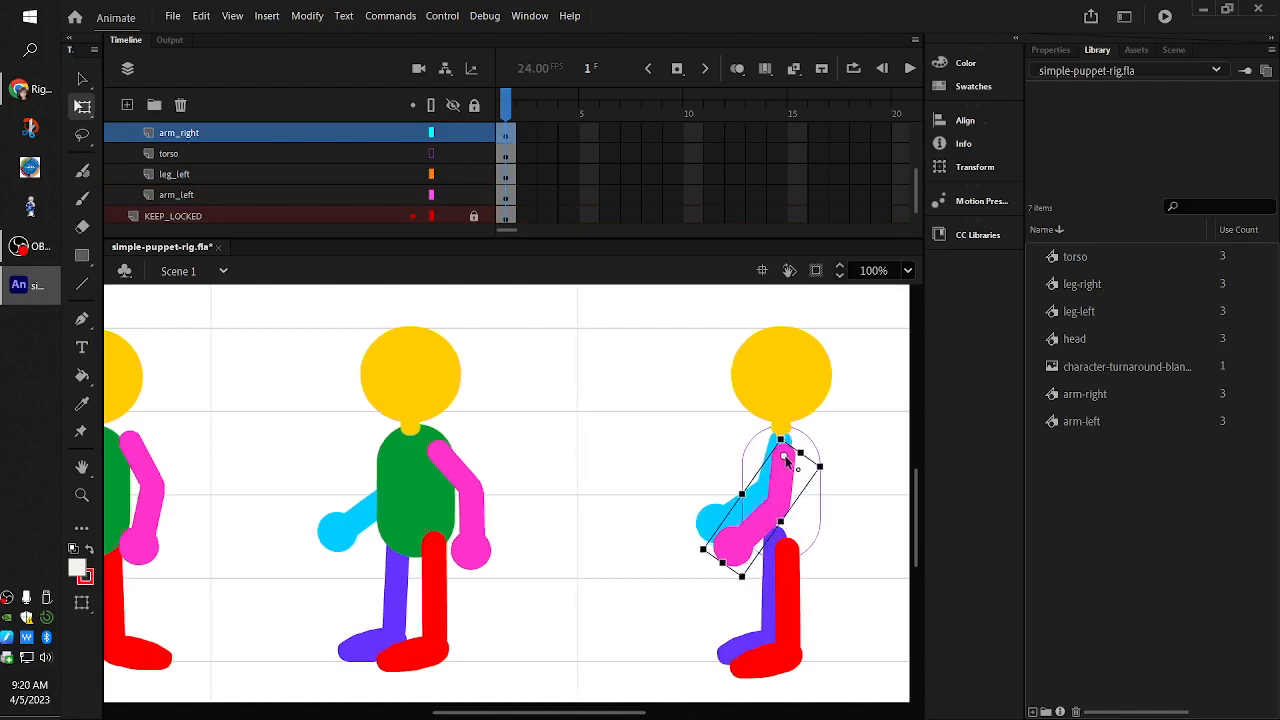
- Move the transformation points of the side figure's legs to their hip joints and restore the side torso layer's solid display
{"action": "left_click", "coordinate": [796, 580]}
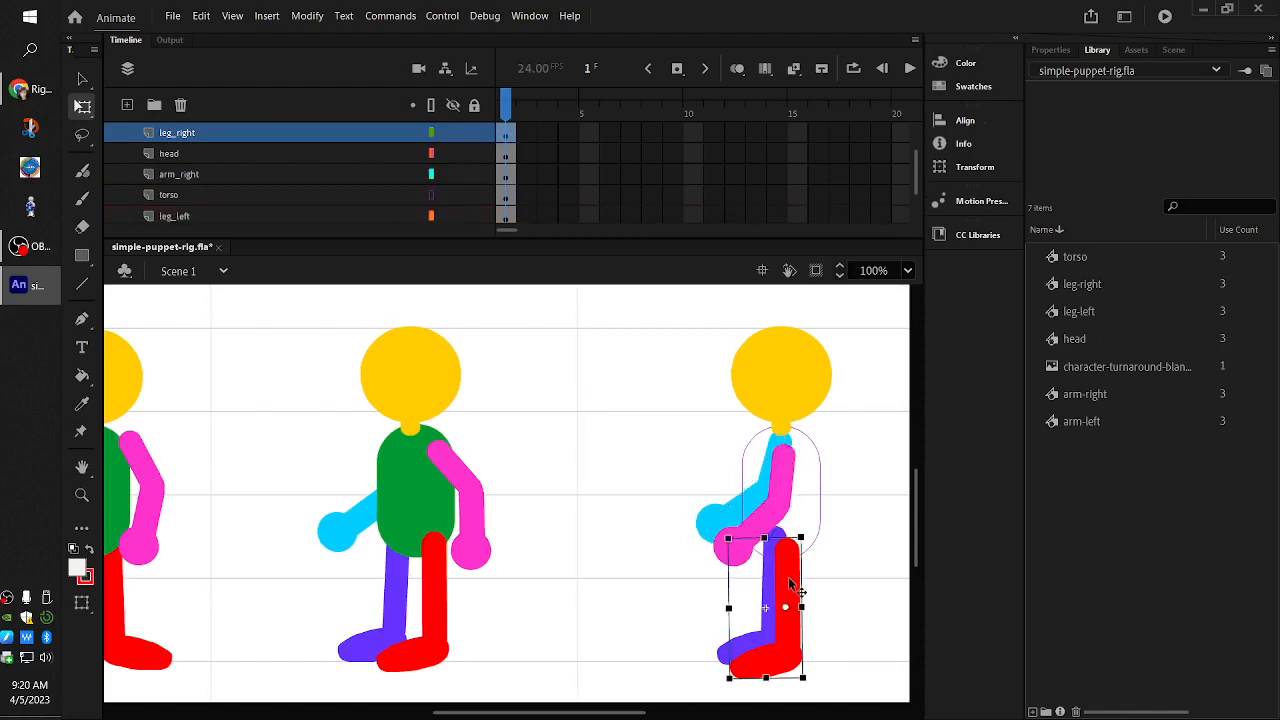
{"action": "left_click", "coordinate": [762, 642]}
{"action": "left_click_drag", "start_coordinate": [767, 600], "coordinate": [778, 535]}
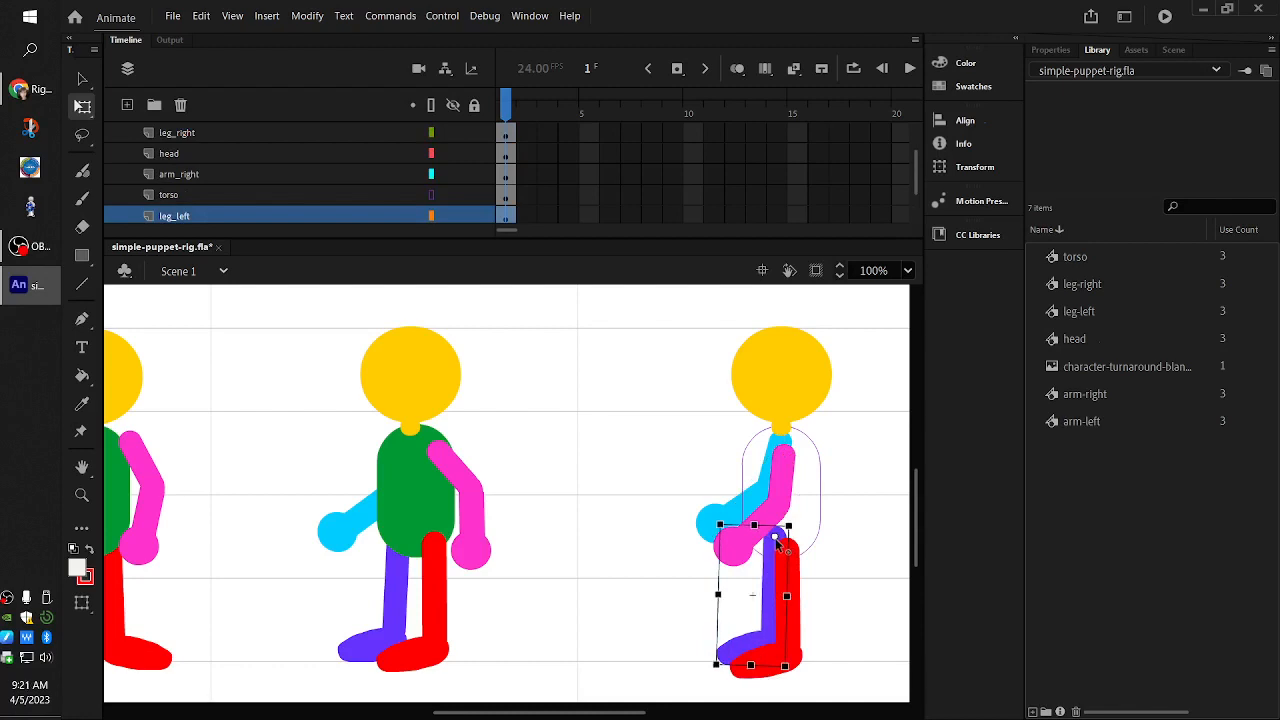
{"action": "left_click", "coordinate": [431, 194]}
{"action": "left_click", "coordinate": [530, 387]}
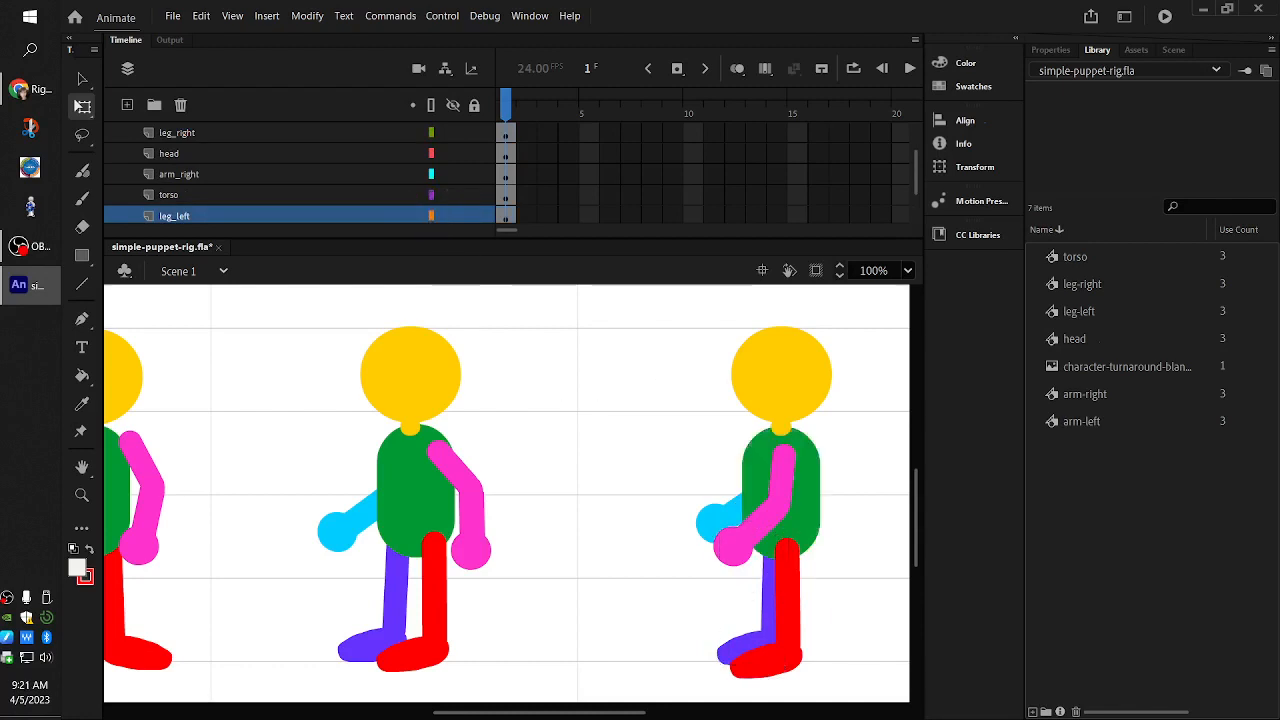
- Fit the whole stage in the view and enlarge the timeline area to show more layers
{"action": "key", "text": "alt+Tab"}
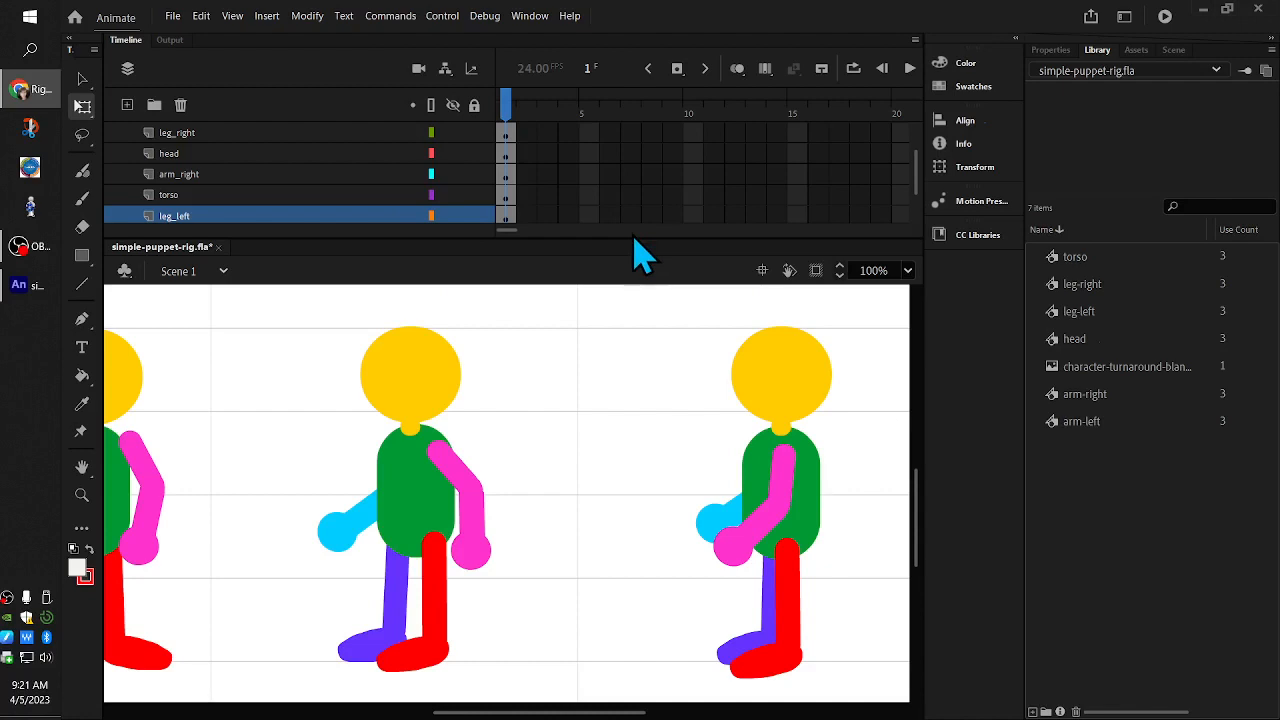
{"action": "left_click", "coordinate": [907, 270]}
{"action": "left_click", "coordinate": [912, 291]}
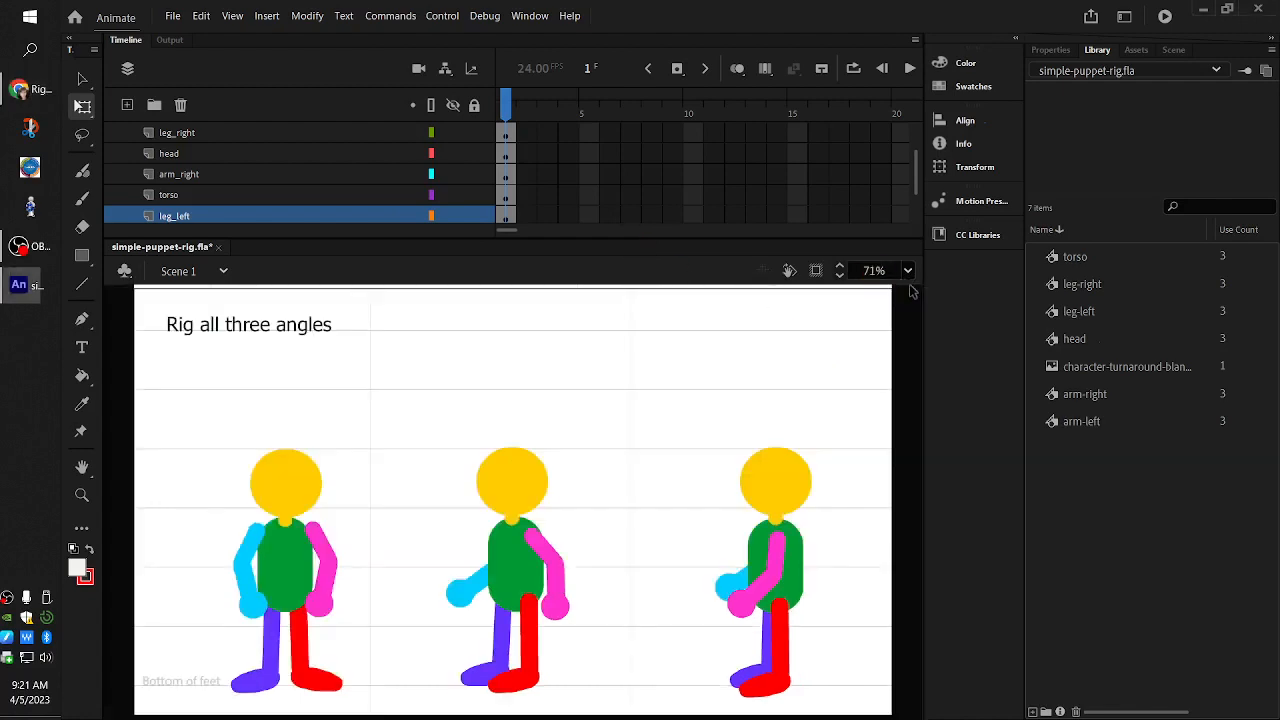
{"action": "left_click_drag", "start_coordinate": [626, 238], "coordinate": [626, 312]}
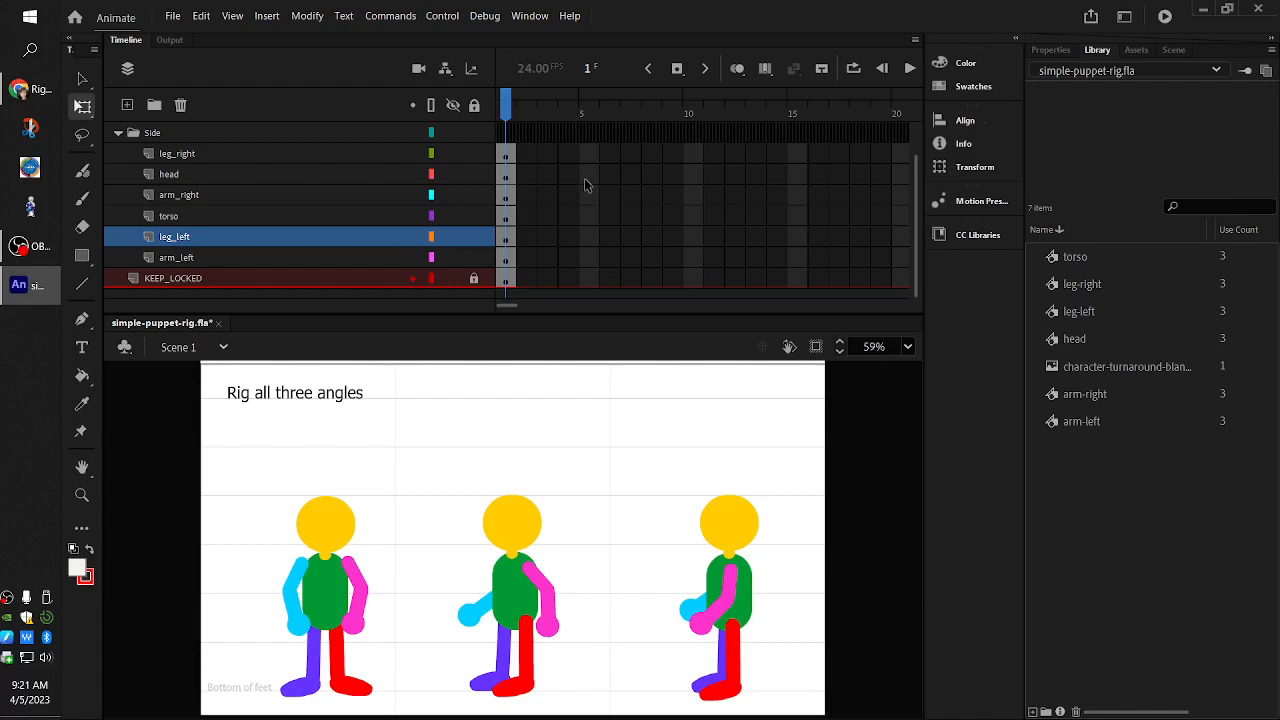
{"action": "left_click_drag", "start_coordinate": [586, 313], "coordinate": [582, 337]}
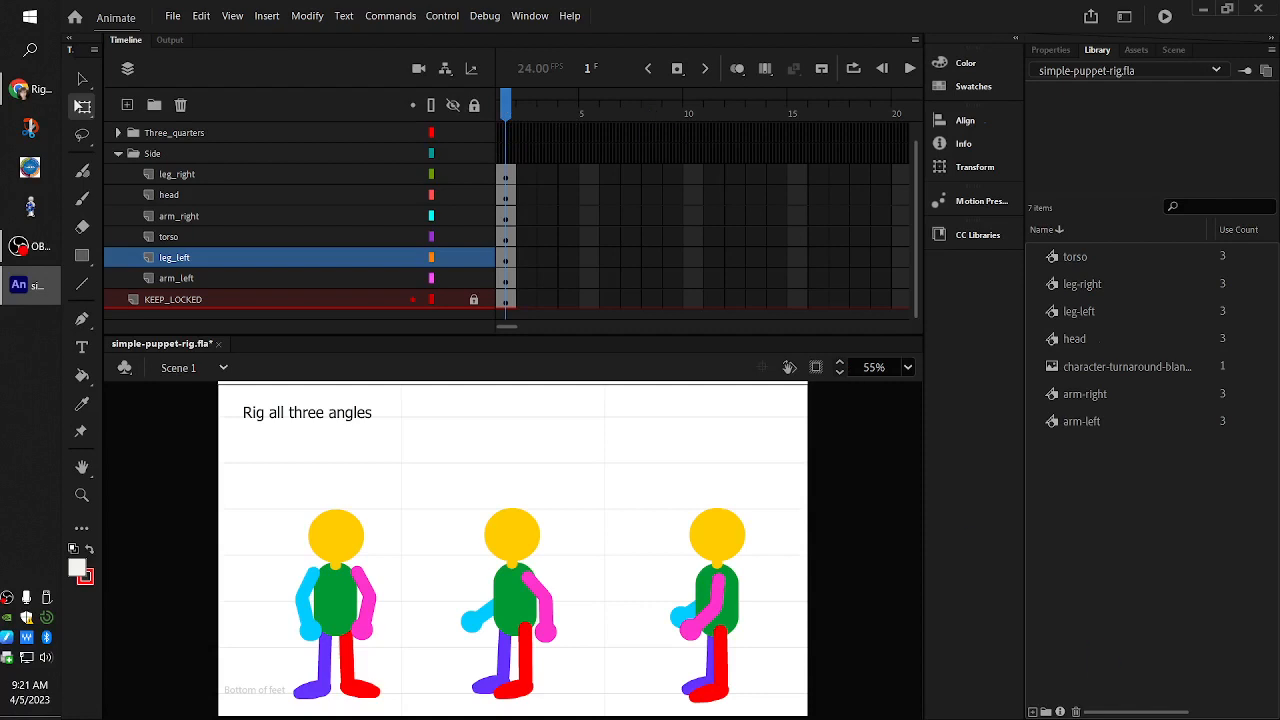
- Collapse the Side layer folder and leave all three angle folders closed
{"action": "key", "text": "alt+Tab"}
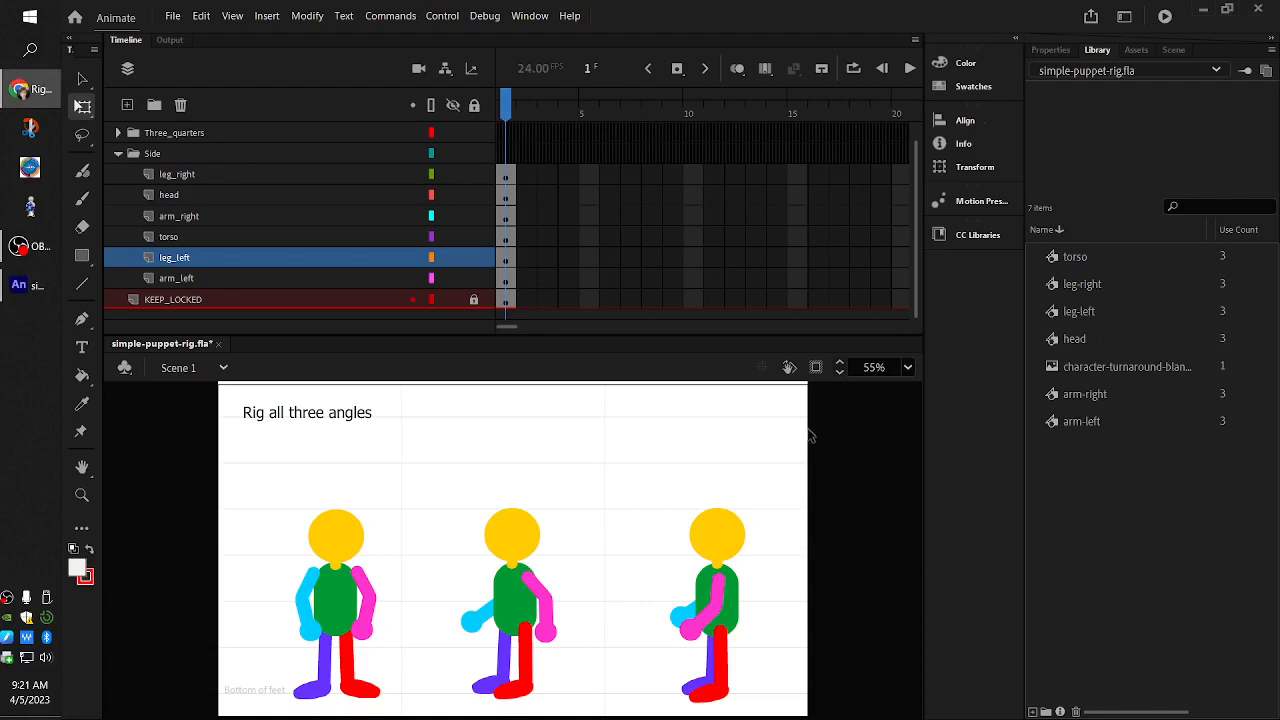
{"action": "left_click", "coordinate": [118, 153]}
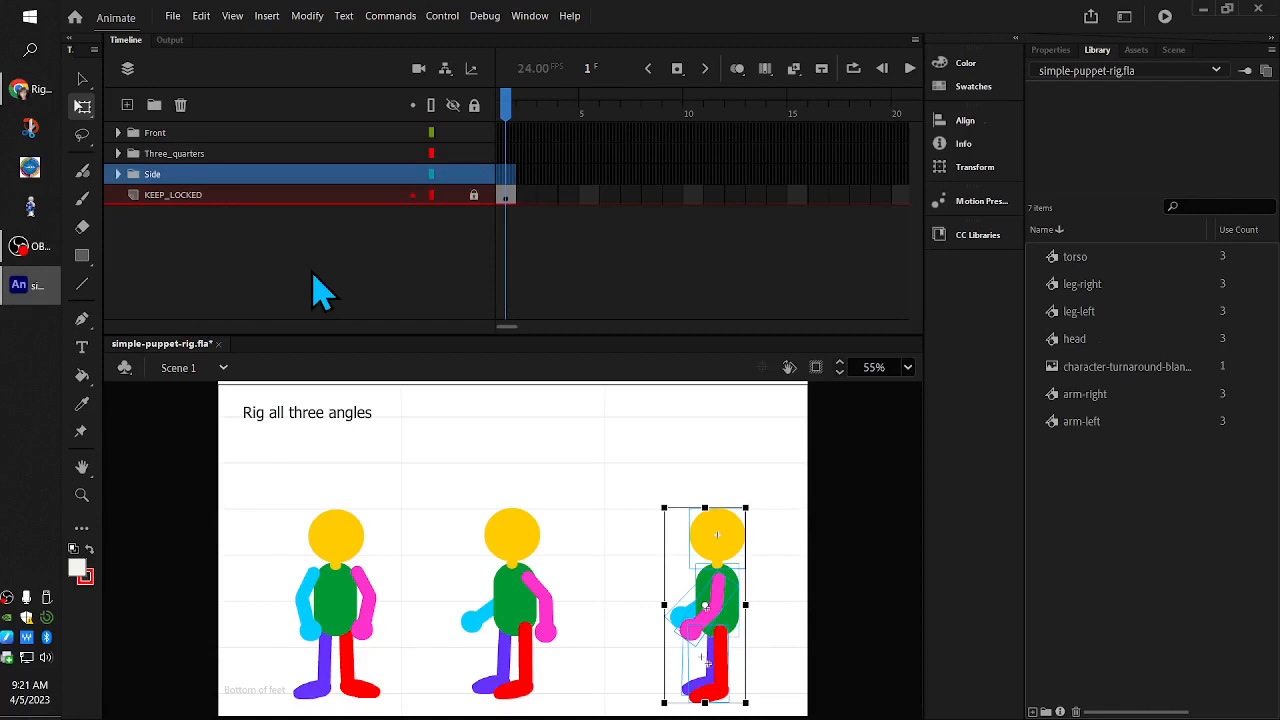
{"action": "left_click", "coordinate": [118, 133]}
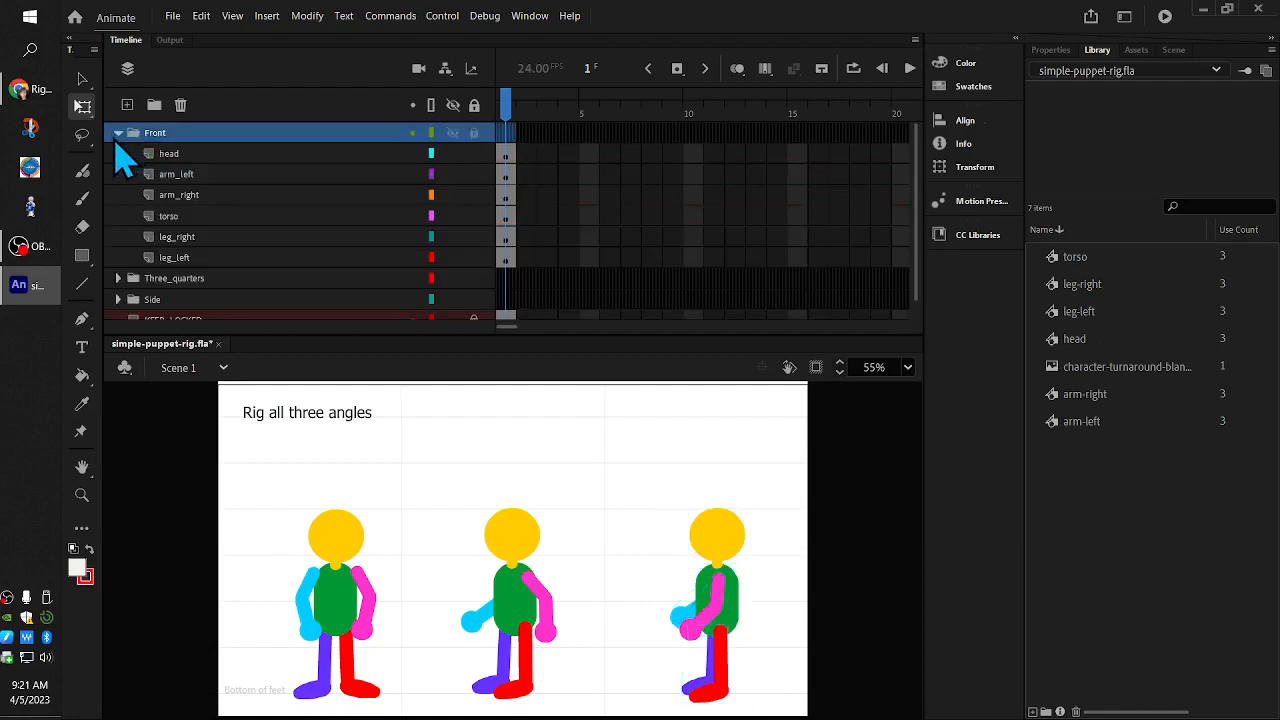
{"action": "left_click", "coordinate": [118, 134]}
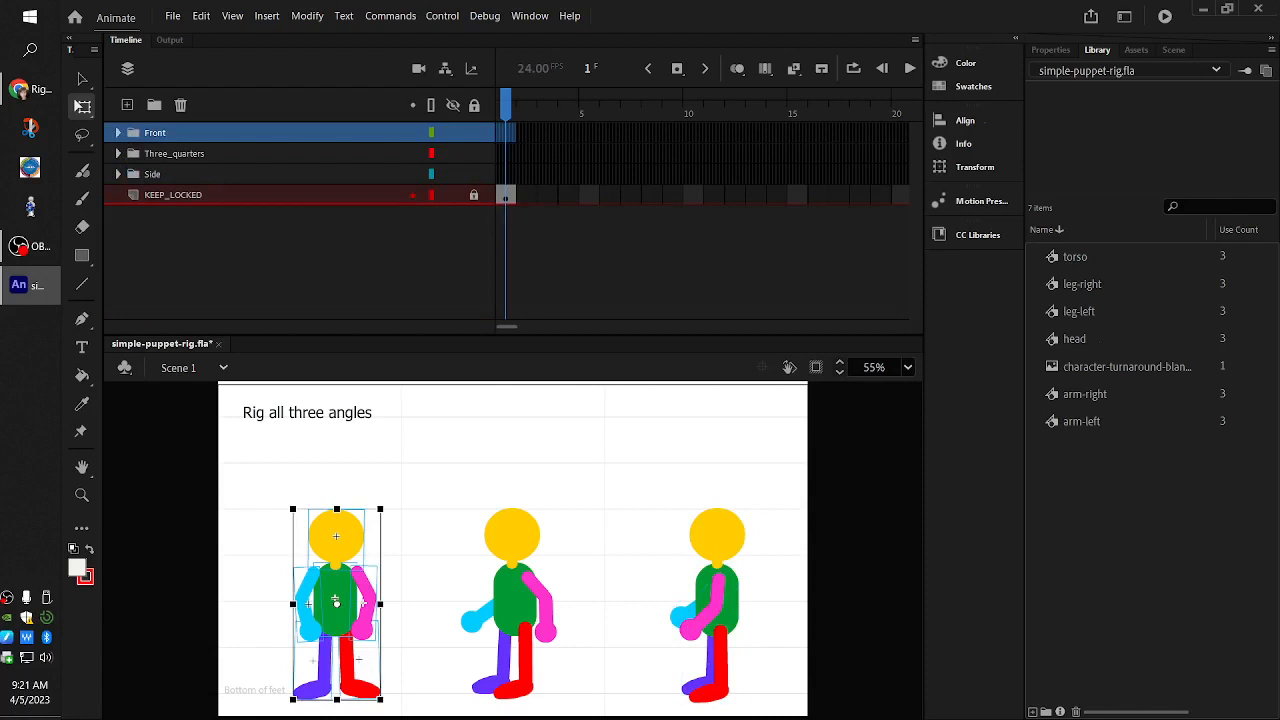
{"action": "key", "text": "alt+Tab"}
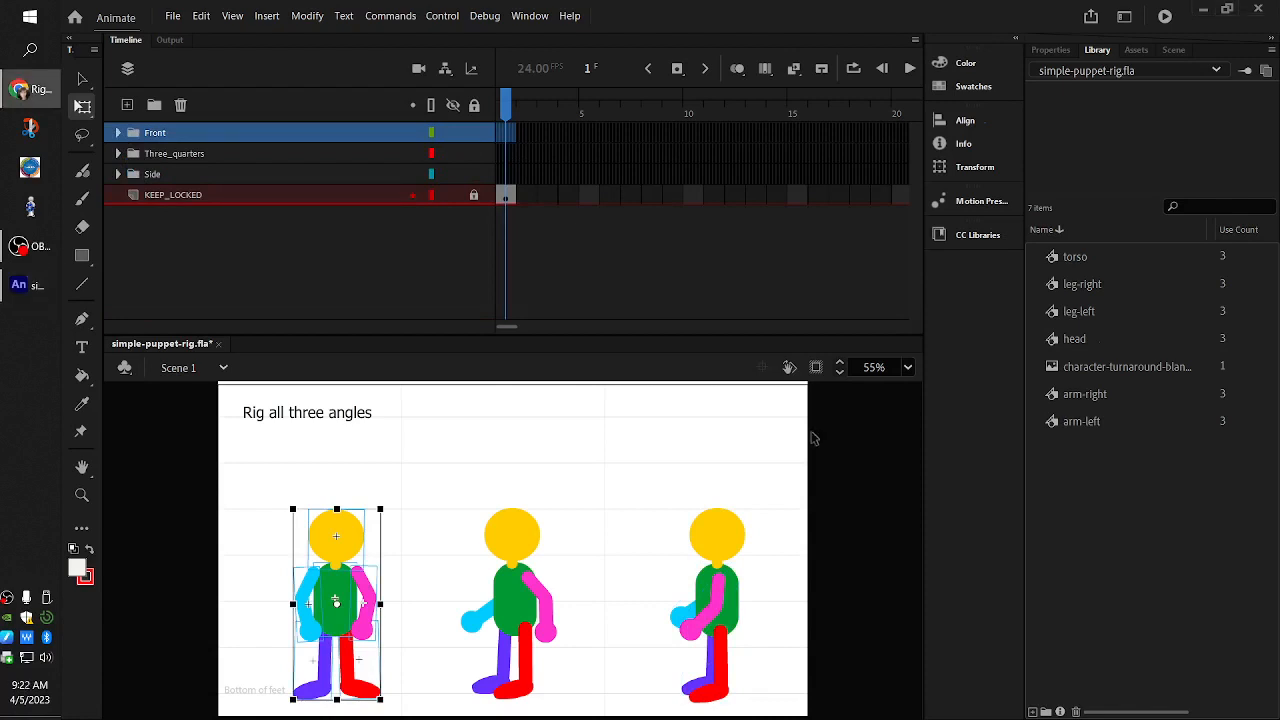
- Expand the Front layer folder and check its head, arm, torso and leg layers one by one on the stage
{"action": "left_click", "coordinate": [118, 133]}
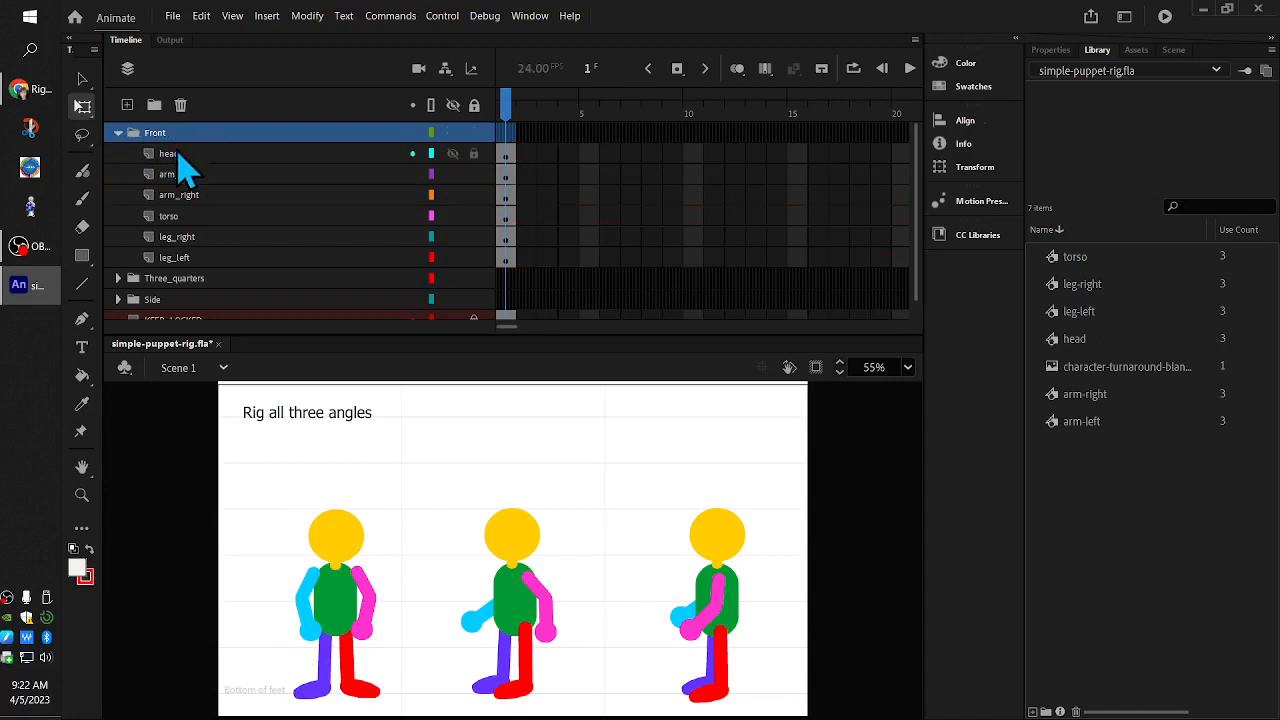
{"action": "left_click", "coordinate": [179, 153]}
{"action": "left_click", "coordinate": [178, 194]}
{"action": "left_click", "coordinate": [178, 176]}
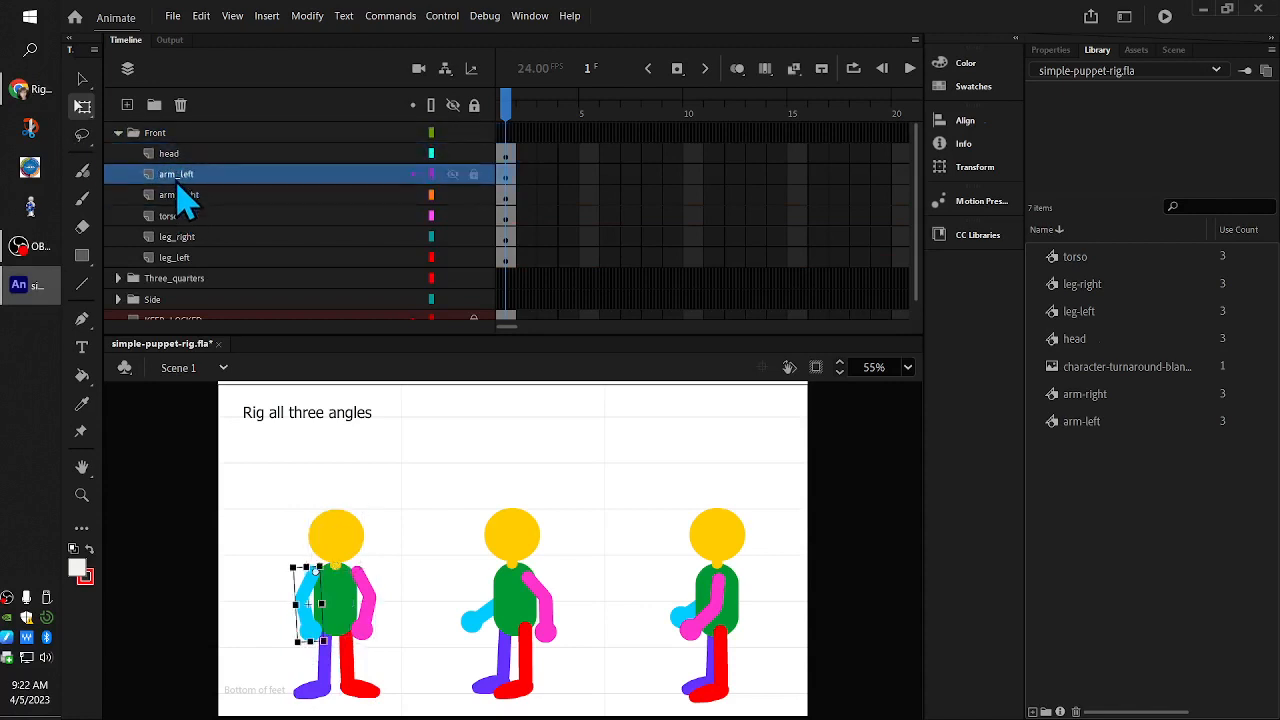
{"action": "left_click", "coordinate": [178, 194]}
{"action": "left_click", "coordinate": [178, 215]}
{"action": "left_click", "coordinate": [178, 236]}
{"action": "left_click", "coordinate": [178, 257]}
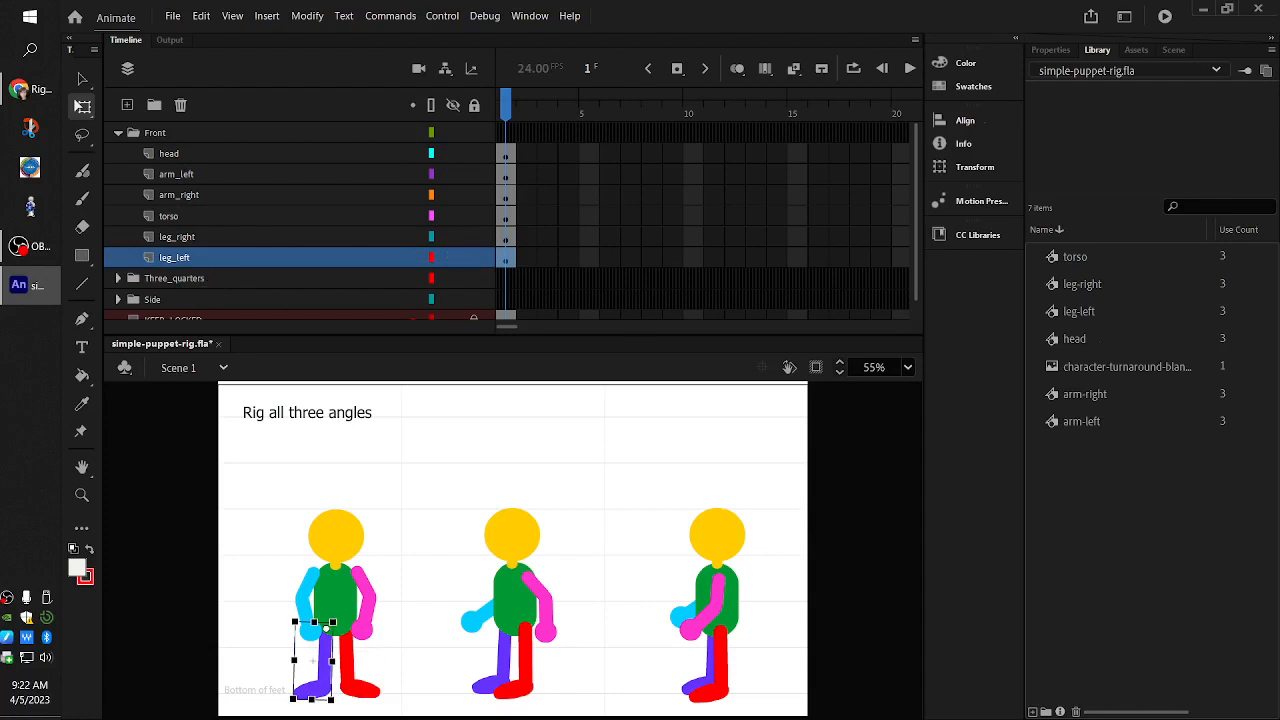
- Convert the Front folder's layers to a graphic symbol named Front
{"action": "left_click", "coordinate": [130, 133]}
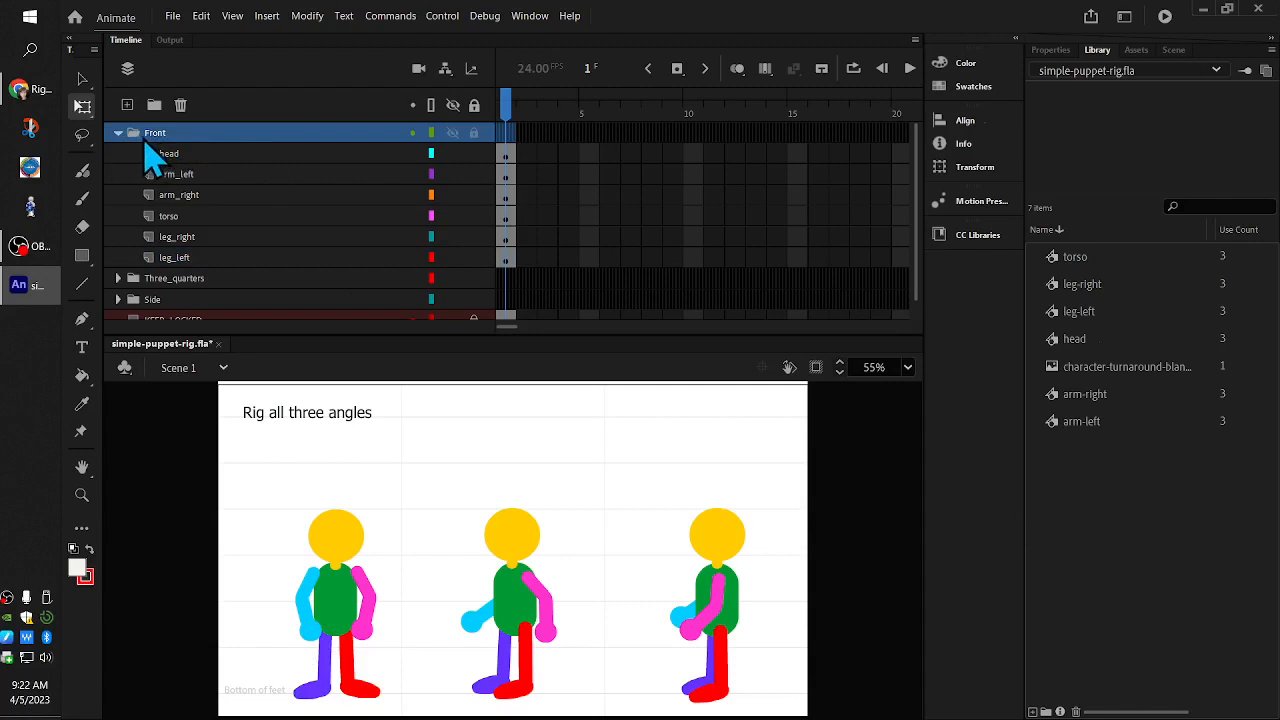
{"action": "right_click", "coordinate": [150, 155]}
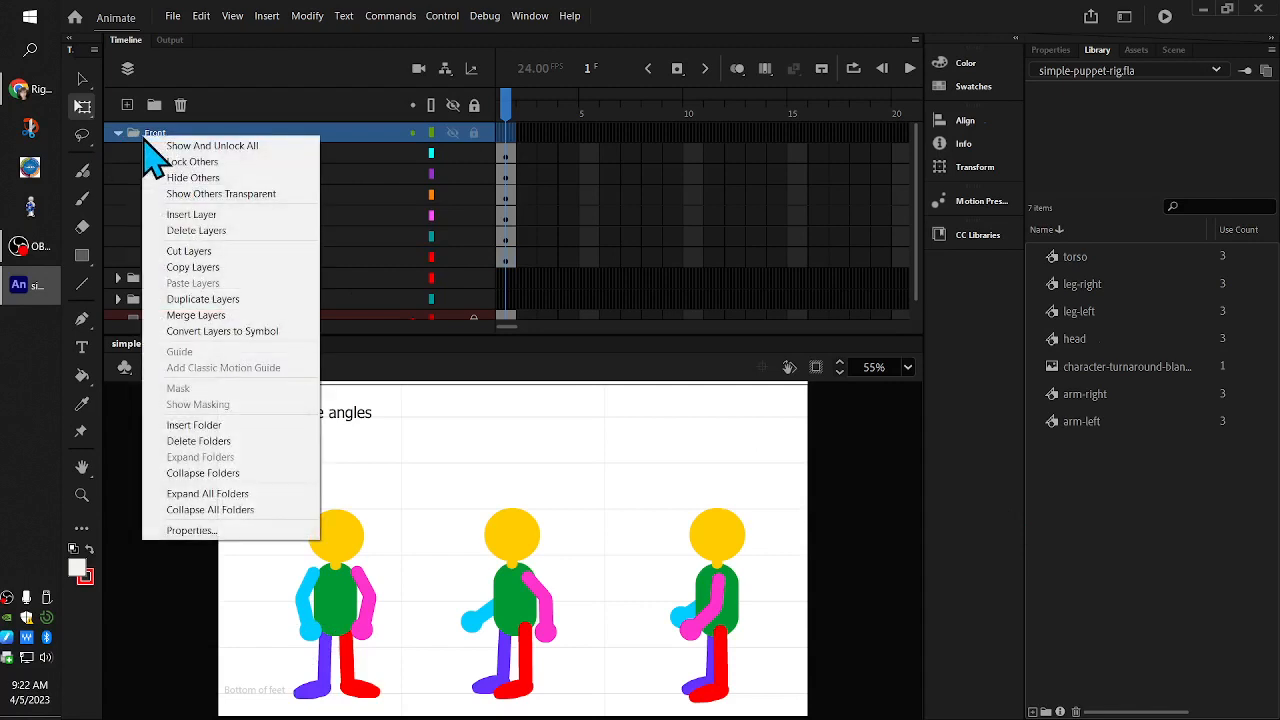
{"action": "left_click", "coordinate": [256, 333]}
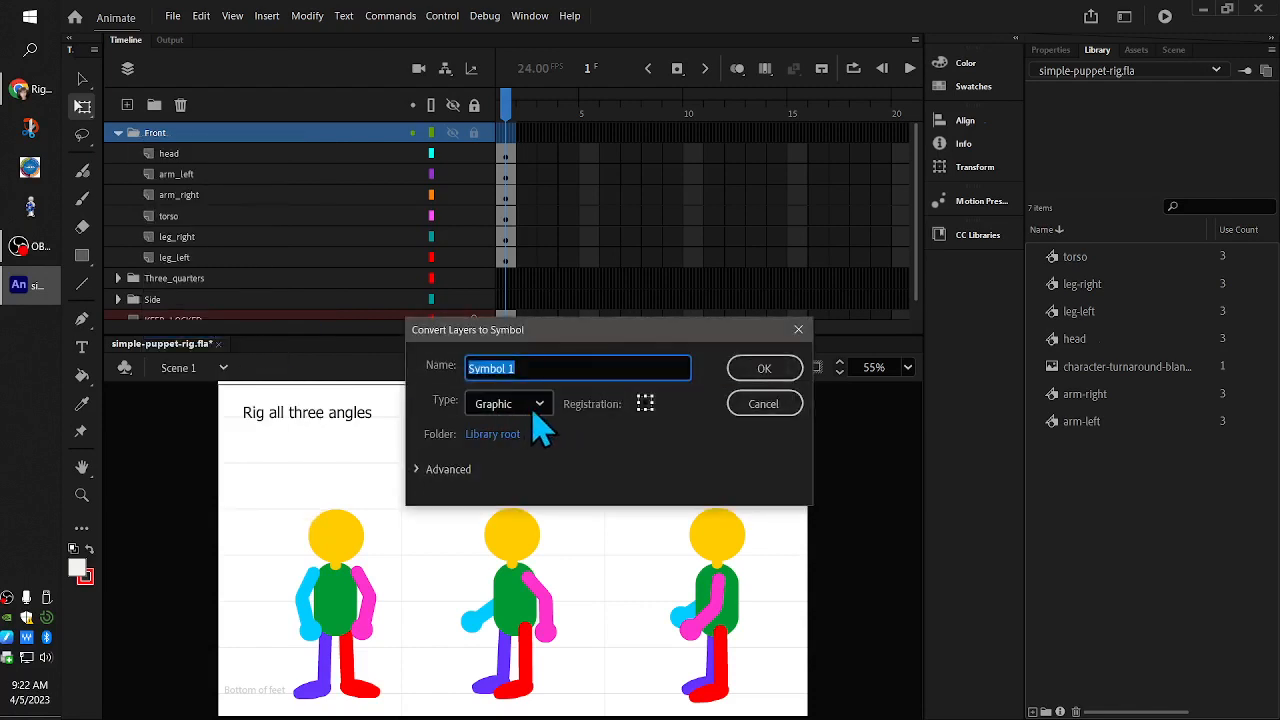
{"action": "left_click", "coordinate": [546, 368]}
{"action": "left_click_drag", "start_coordinate": [537, 369], "coordinate": [405, 392]}
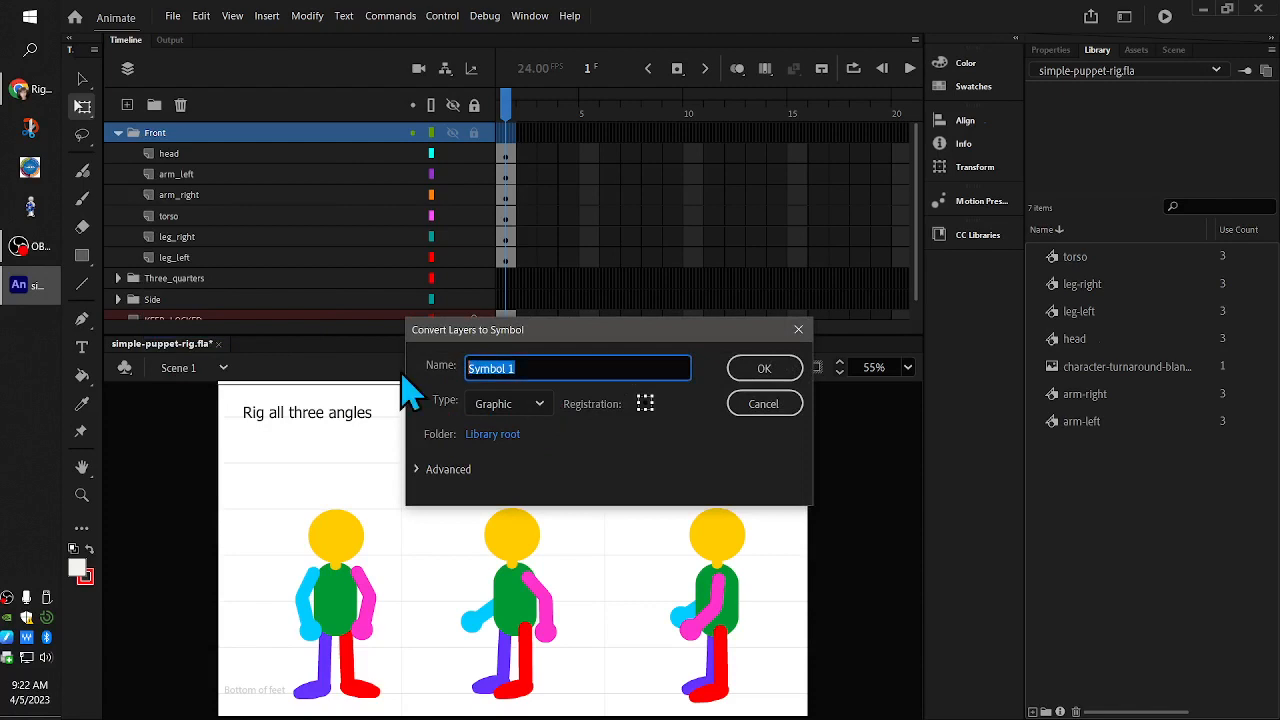
{"action": "type", "text": "Fr"}
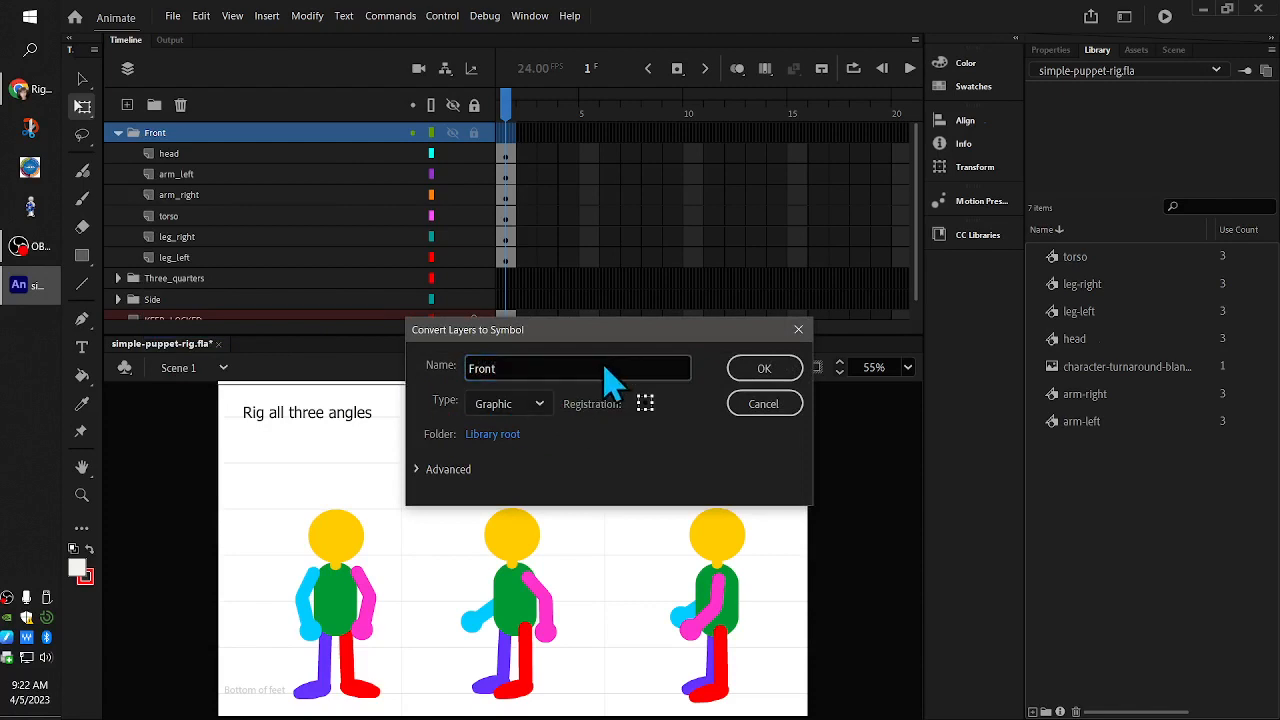
{"action": "type", "text": "ont"}
{"action": "left_click", "coordinate": [792, 380]}
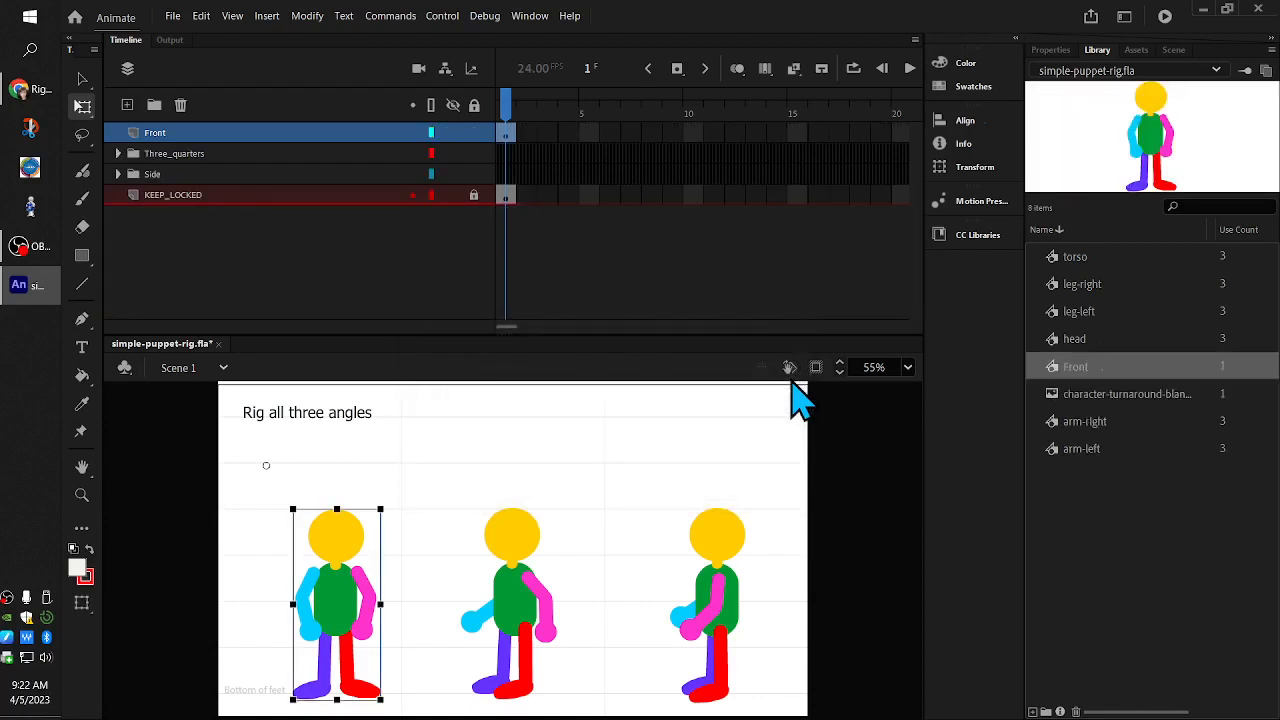
- Preview the torso, leg, head and arm symbols in the library and compare them with the Front symbol
{"action": "left_click", "coordinate": [1103, 268]}
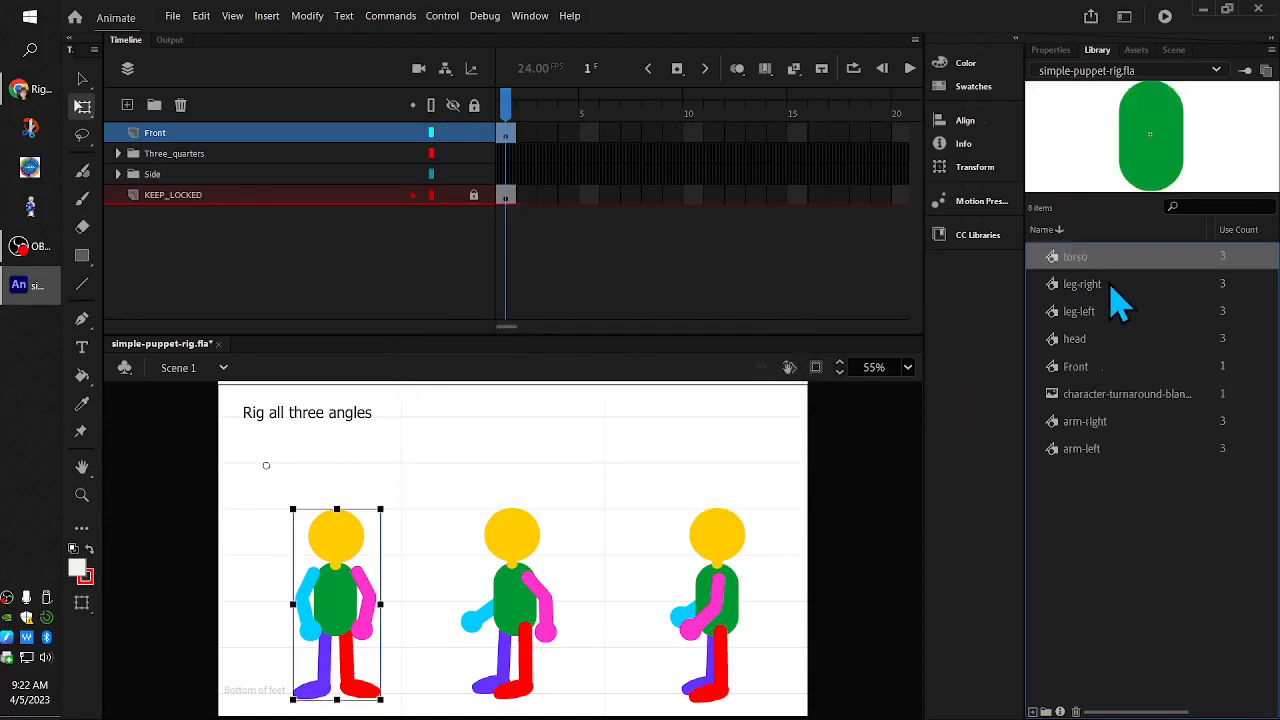
{"action": "left_click", "coordinate": [1109, 284]}
{"action": "left_click", "coordinate": [1111, 261]}
{"action": "left_click", "coordinate": [1111, 286]}
{"action": "left_click", "coordinate": [1111, 258]}
{"action": "left_click", "coordinate": [1110, 291]}
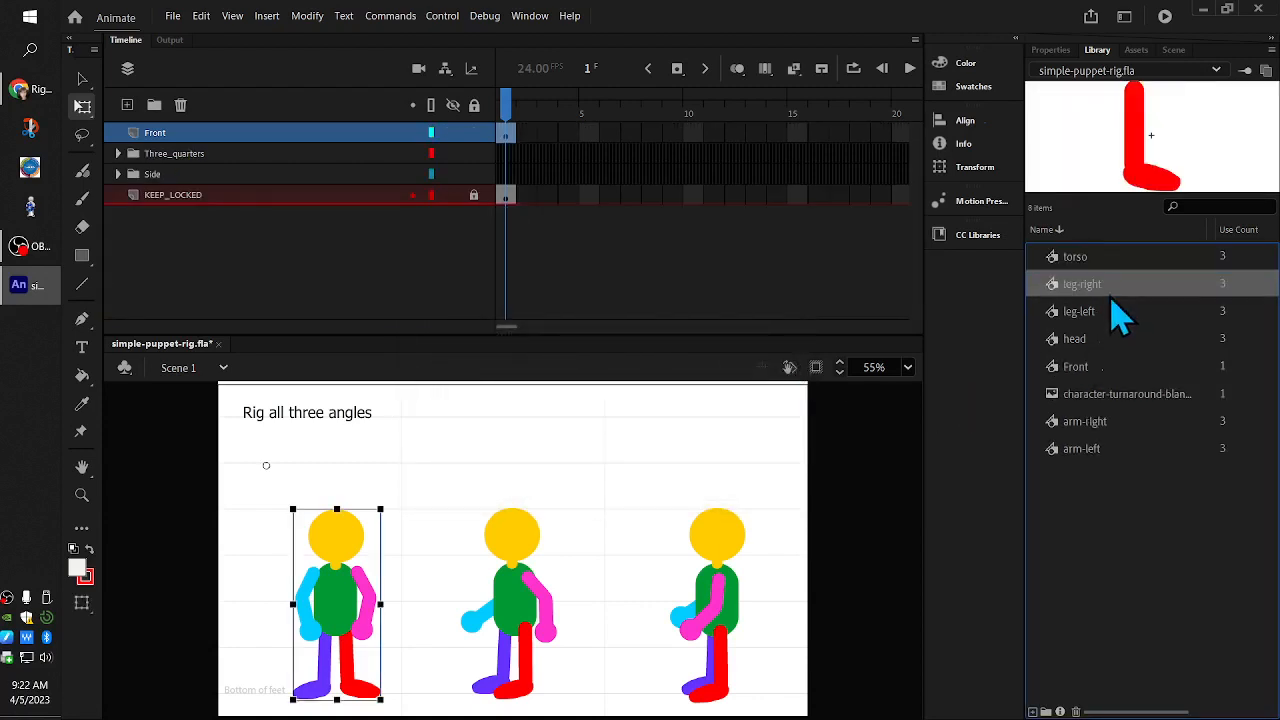
{"action": "left_click", "coordinate": [1110, 311]}
{"action": "left_click", "coordinate": [1110, 339]}
{"action": "left_click", "coordinate": [1113, 428]}
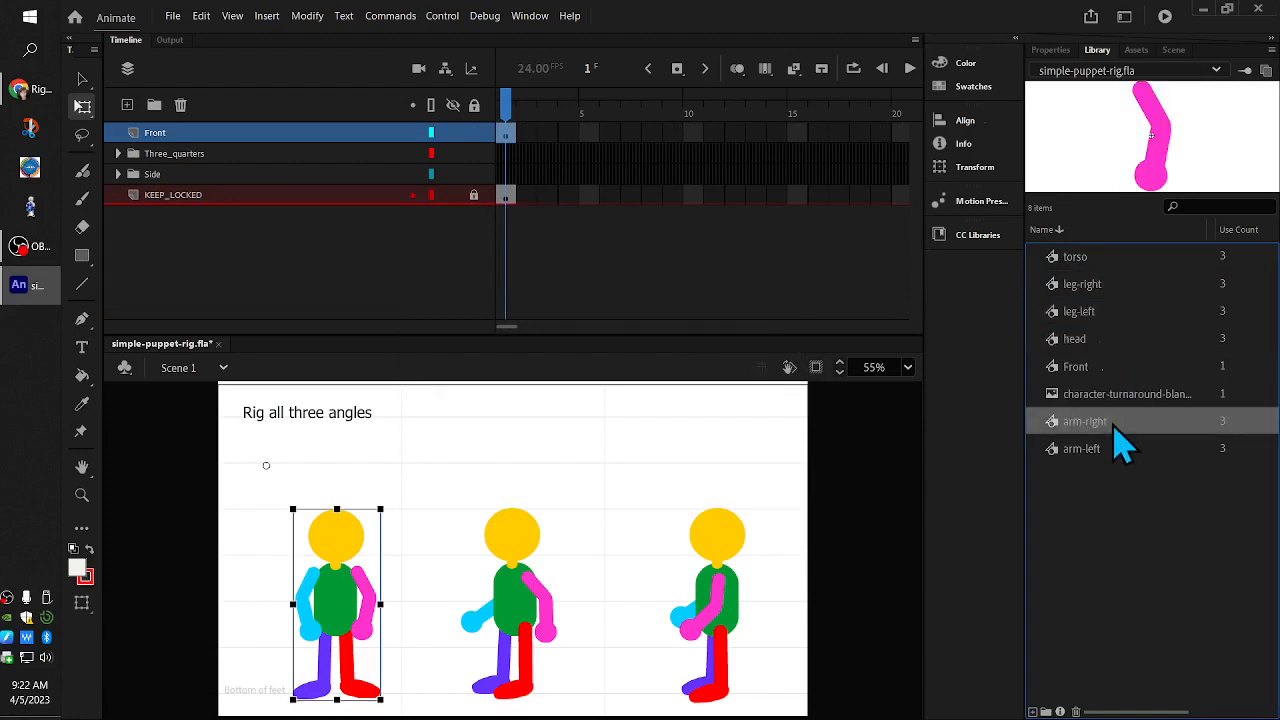
{"action": "left_click", "coordinate": [1112, 447]}
{"action": "left_click", "coordinate": [1106, 367]}
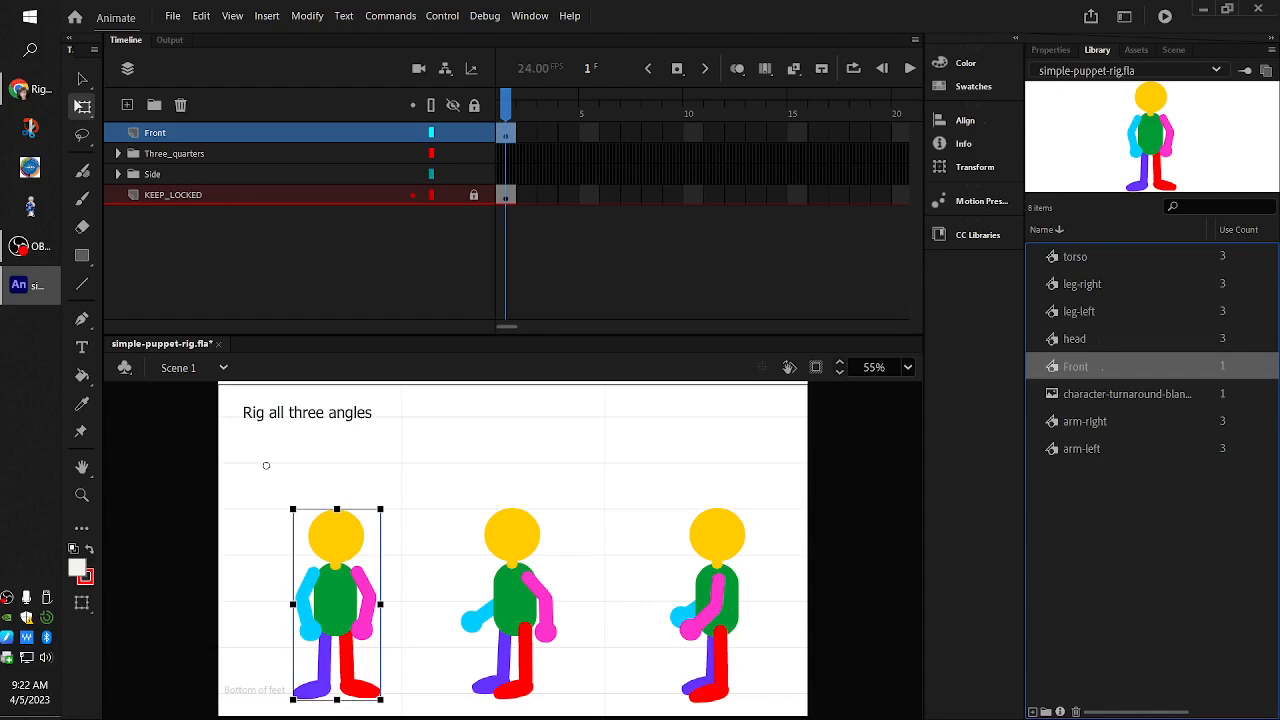
- Convert the Three_quarters folder's layers to a graphic symbol named Three-Quarters
{"action": "left_click", "coordinate": [200, 155]}
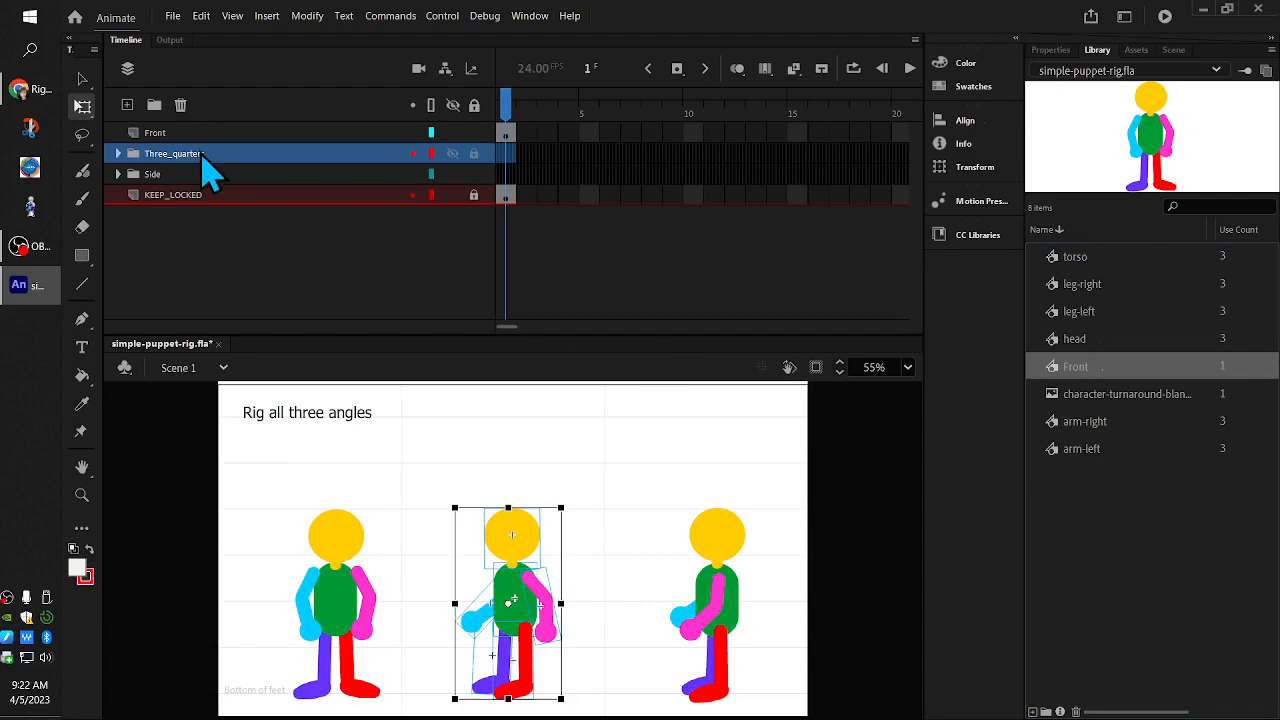
{"action": "right_click", "coordinate": [205, 168]}
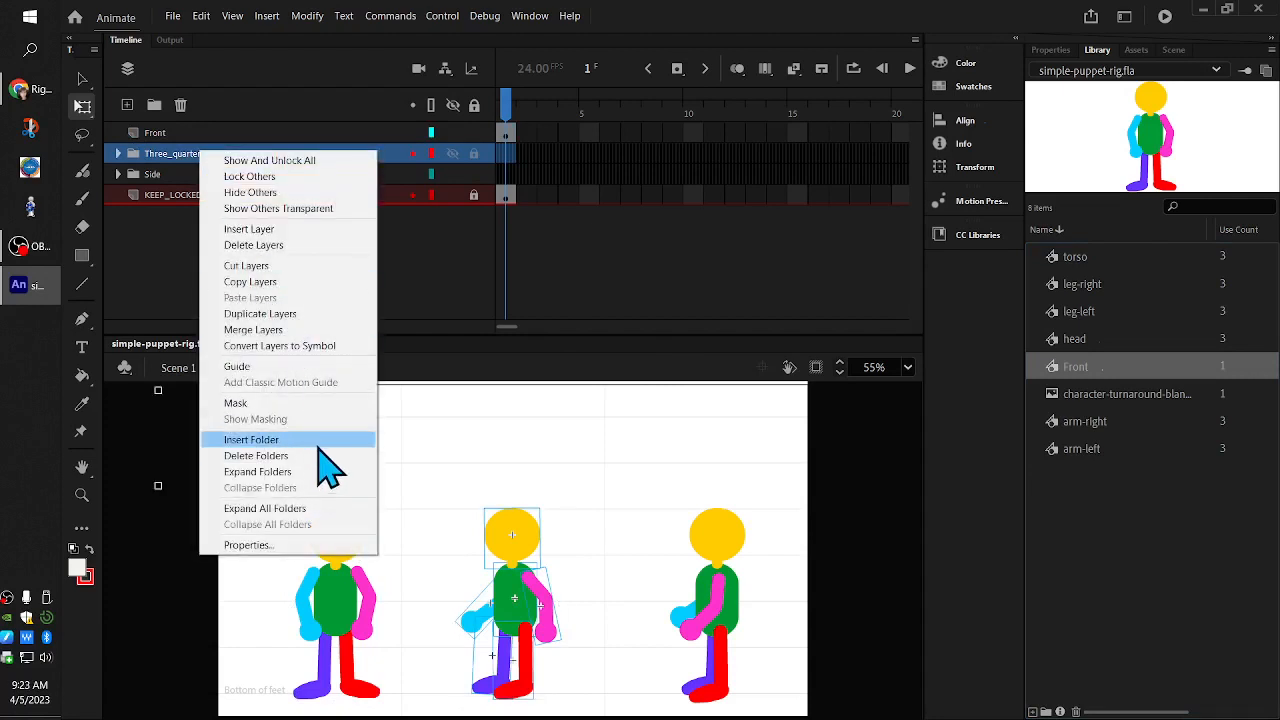
{"action": "left_click", "coordinate": [322, 350]}
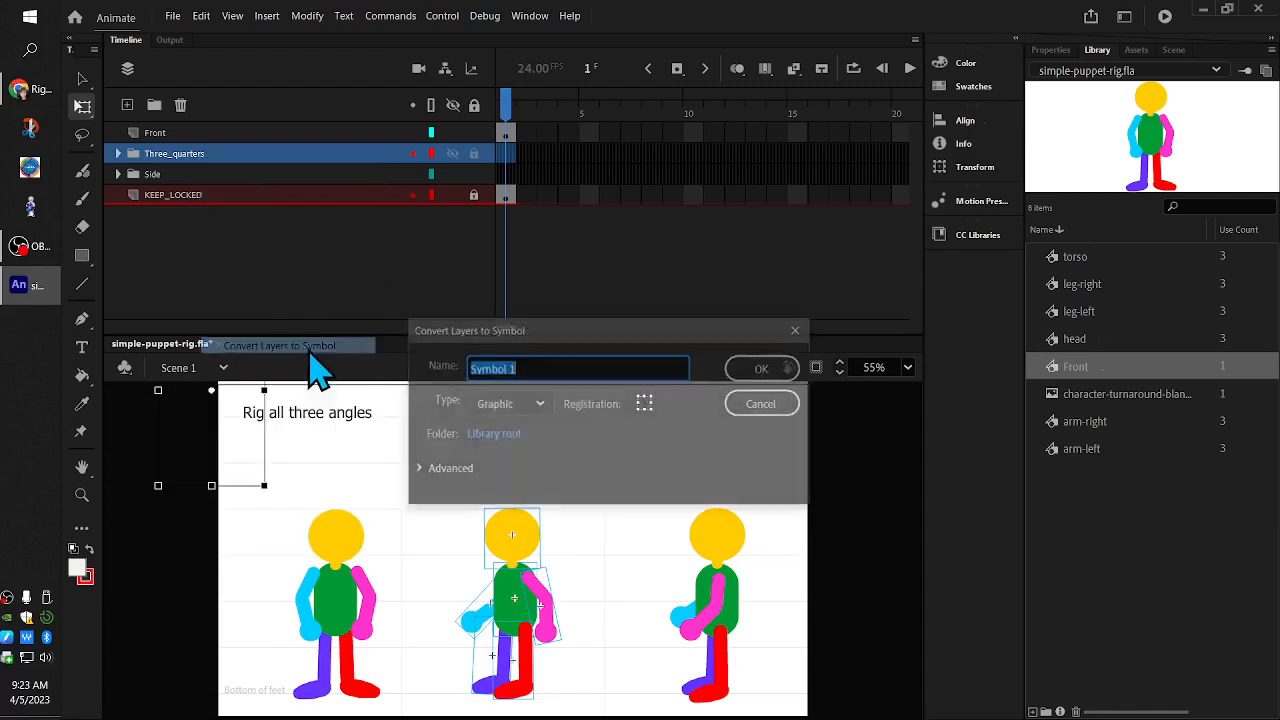
{"action": "left_click", "coordinate": [532, 364]}
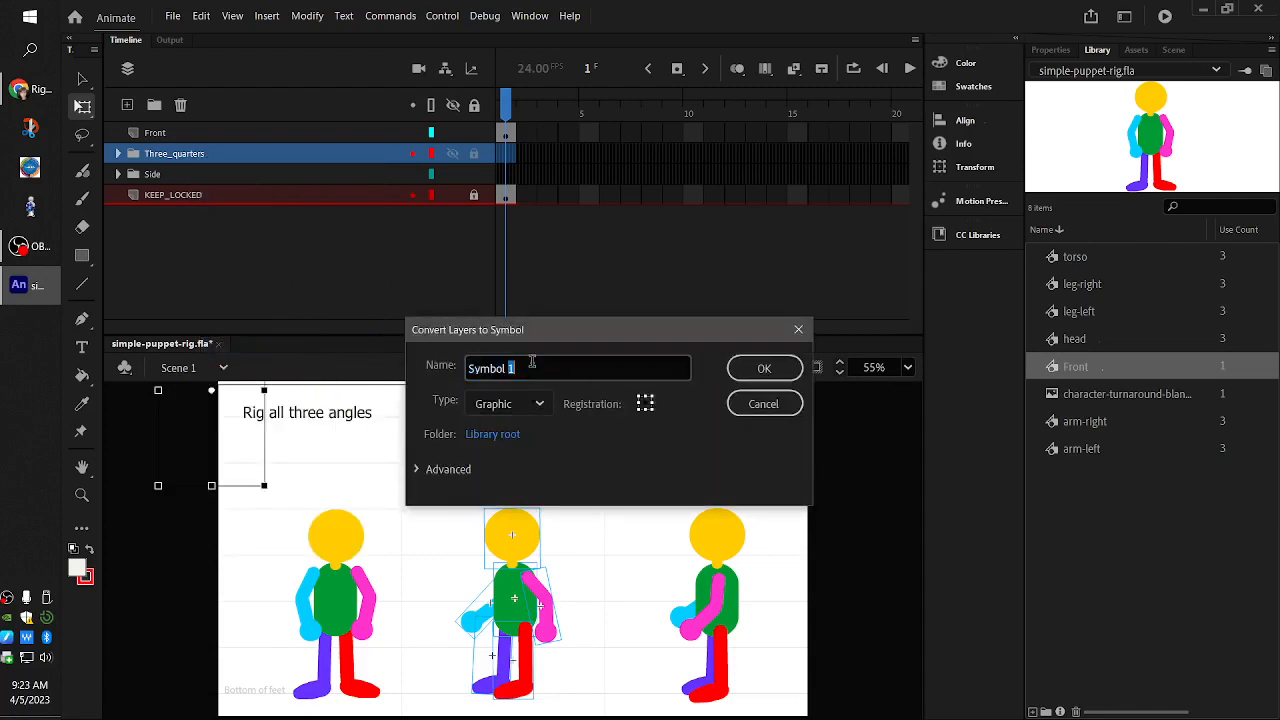
{"action": "triple_click", "coordinate": [532, 364]}
{"action": "type", "text": "Three-Quarters"}
{"action": "left_click", "coordinate": [760, 370]}
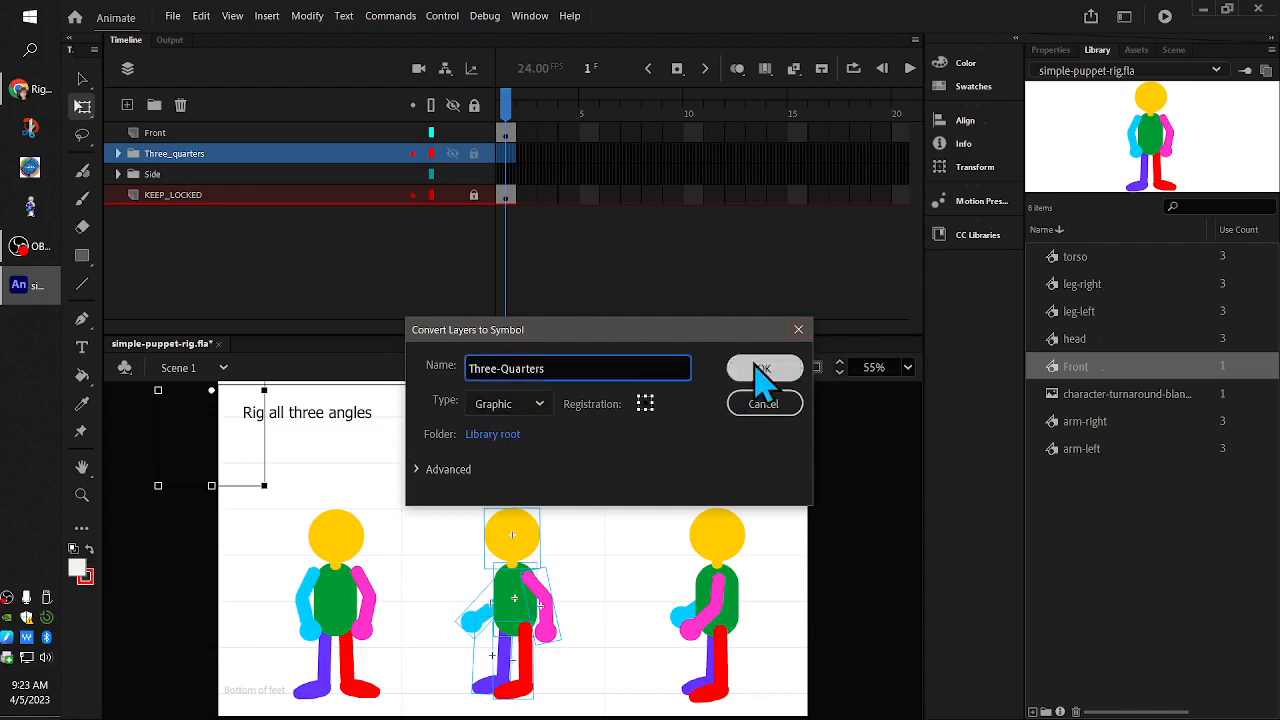
- Convert the Side folder's layers to a graphic symbol named Side
{"action": "left_click", "coordinate": [210, 180]}
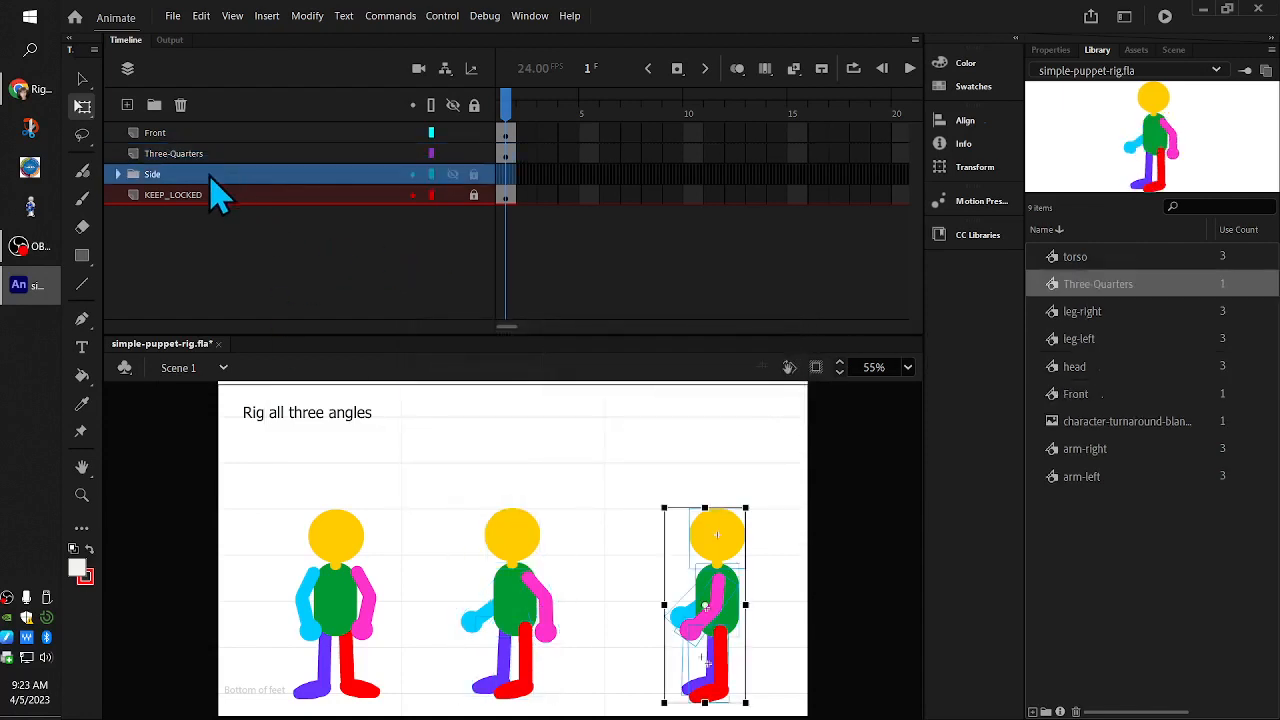
{"action": "right_click", "coordinate": [210, 175]}
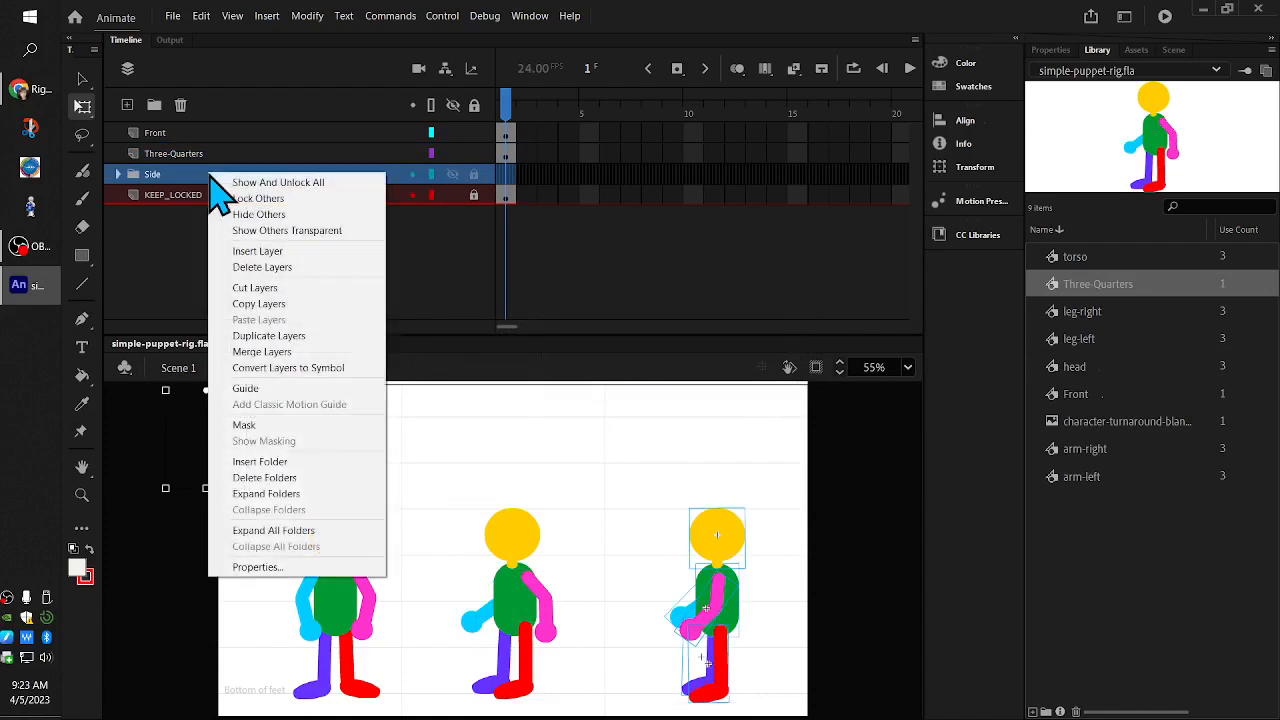
{"action": "left_click", "coordinate": [360, 370]}
{"action": "left_click", "coordinate": [542, 368]}
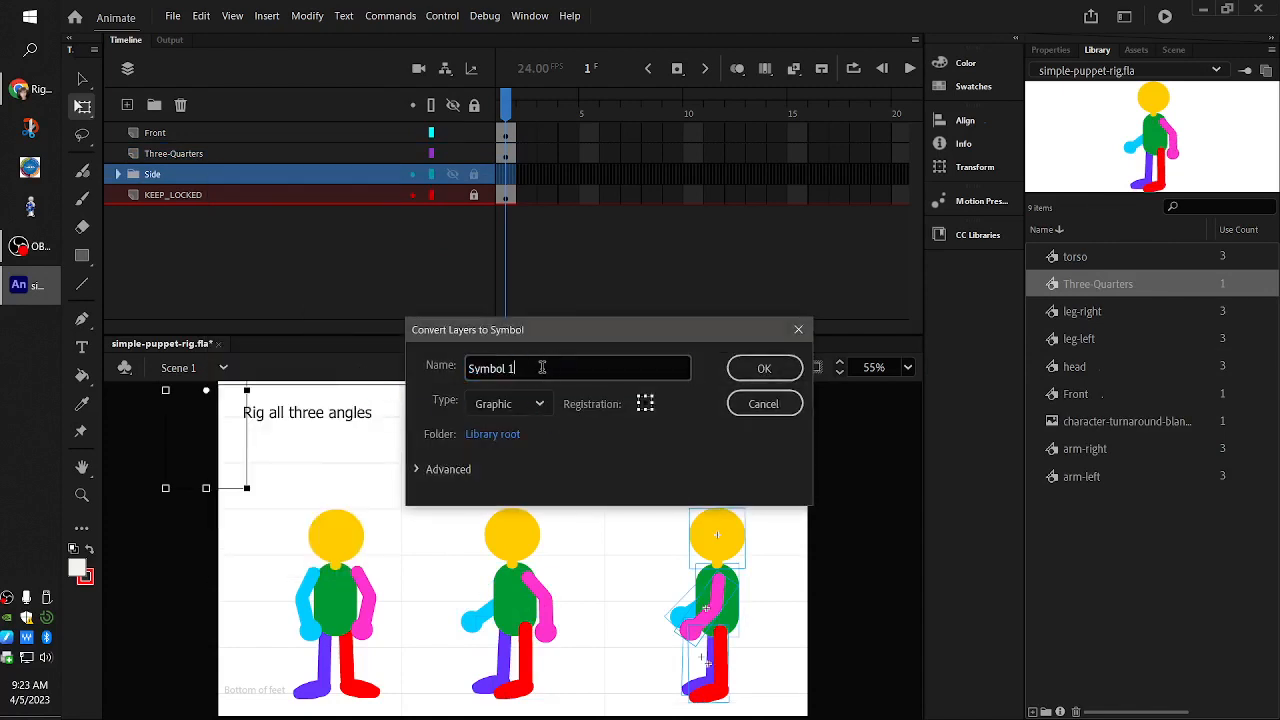
{"action": "triple_click", "coordinate": [542, 368]}
{"action": "type", "text": "Side"}
{"action": "key", "text": "Return"}
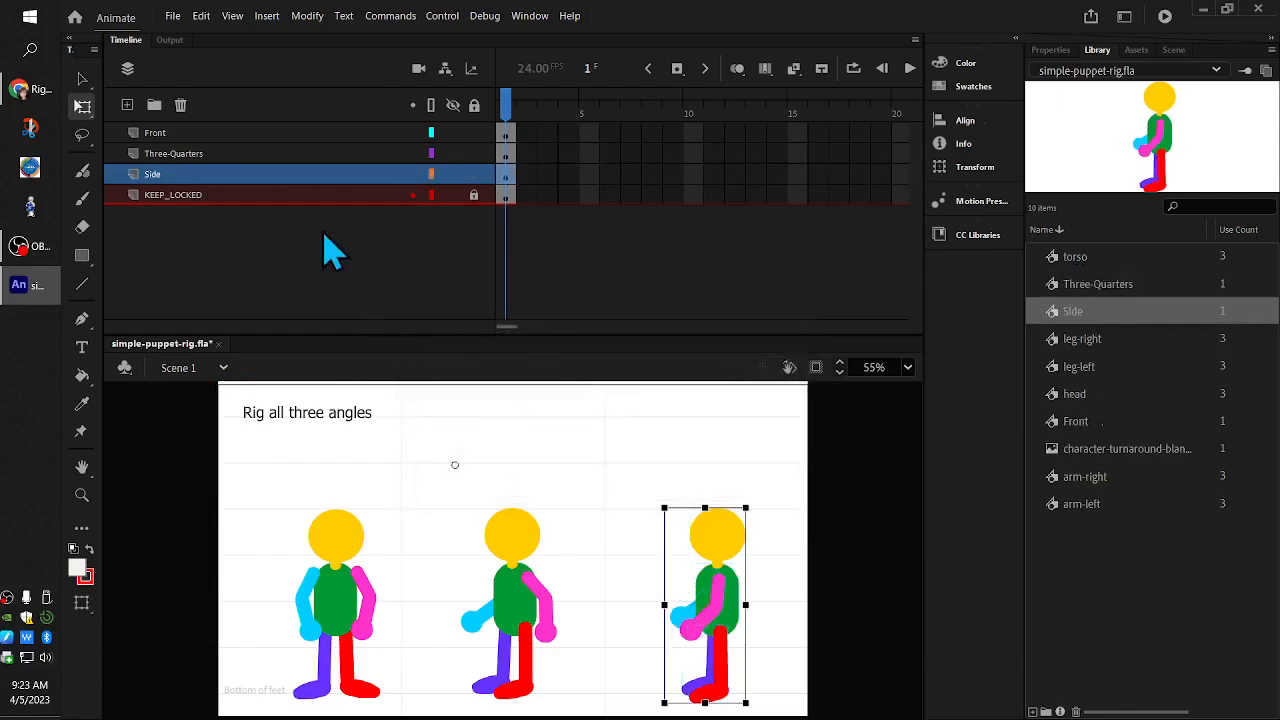
- Select the Front, Three-Quarters and Side layers in turn to check which figure each one holds
{"action": "left_click", "coordinate": [255, 134]}
{"action": "left_click", "coordinate": [256, 153]}
{"action": "left_click", "coordinate": [252, 174]}
{"action": "left_click", "coordinate": [252, 194]}
{"action": "left_click", "coordinate": [252, 133]}
{"action": "left_click", "coordinate": [252, 153]}
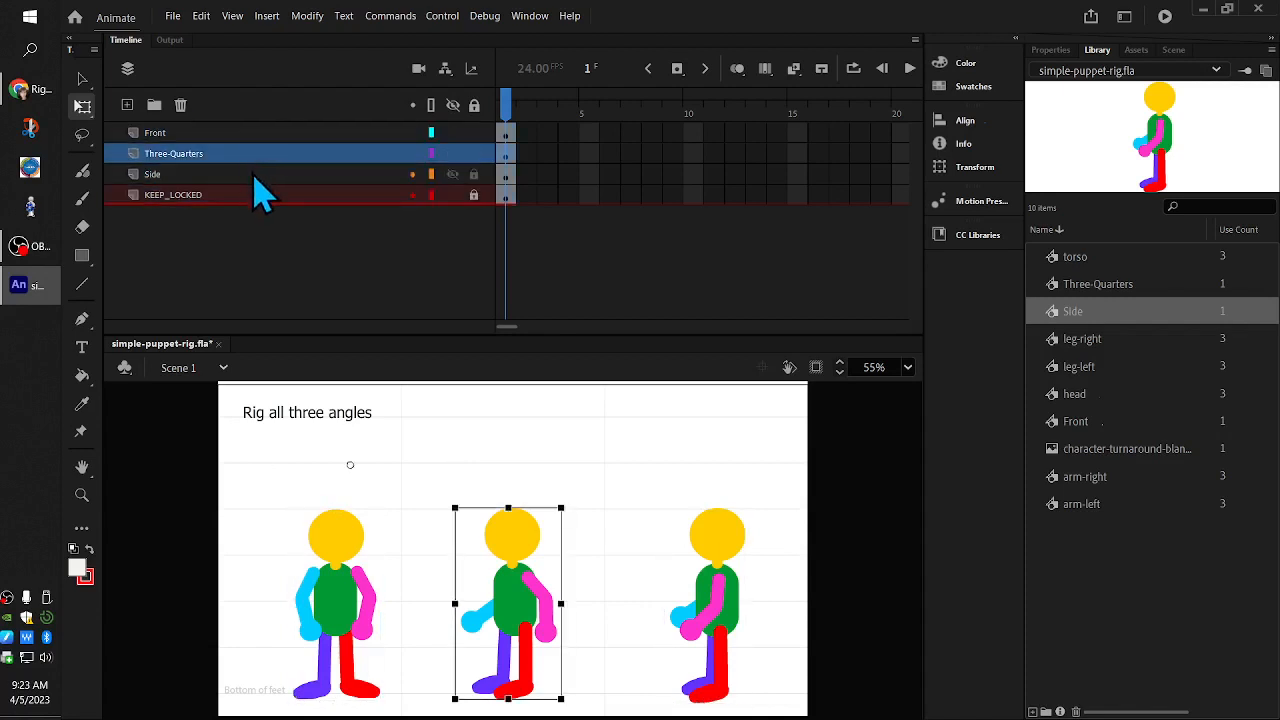
- Open the Front symbol for editing and select its head and left arm to check the parts inside
{"action": "left_click", "coordinate": [252, 175]}
{"action": "left_click", "coordinate": [252, 133]}
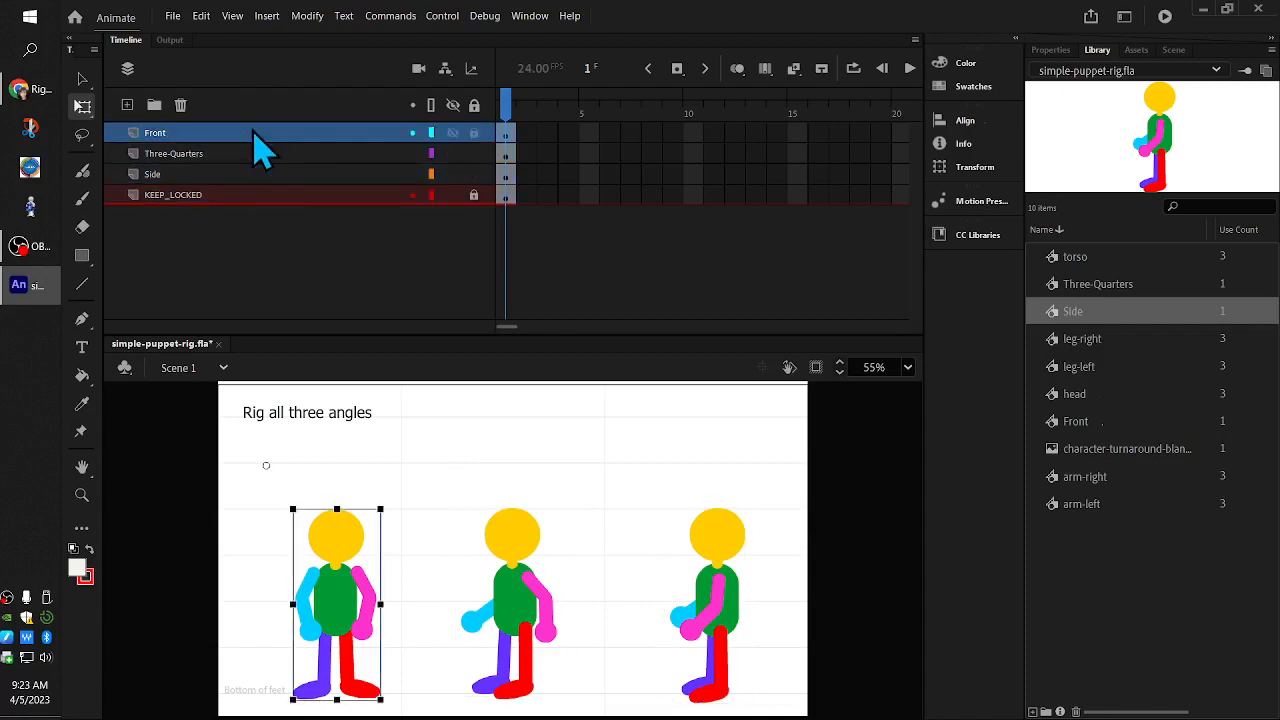
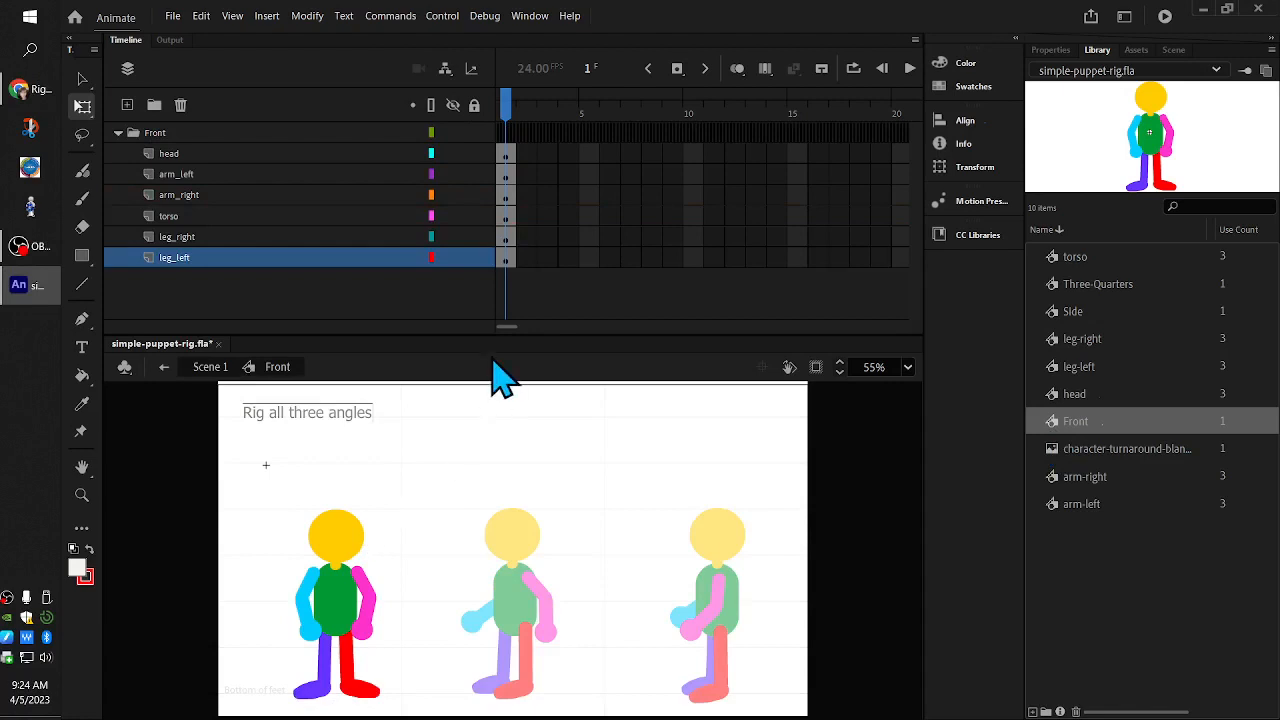
{"action": "left_click_drag", "start_coordinate": [477, 334], "coordinate": [477, 310]}
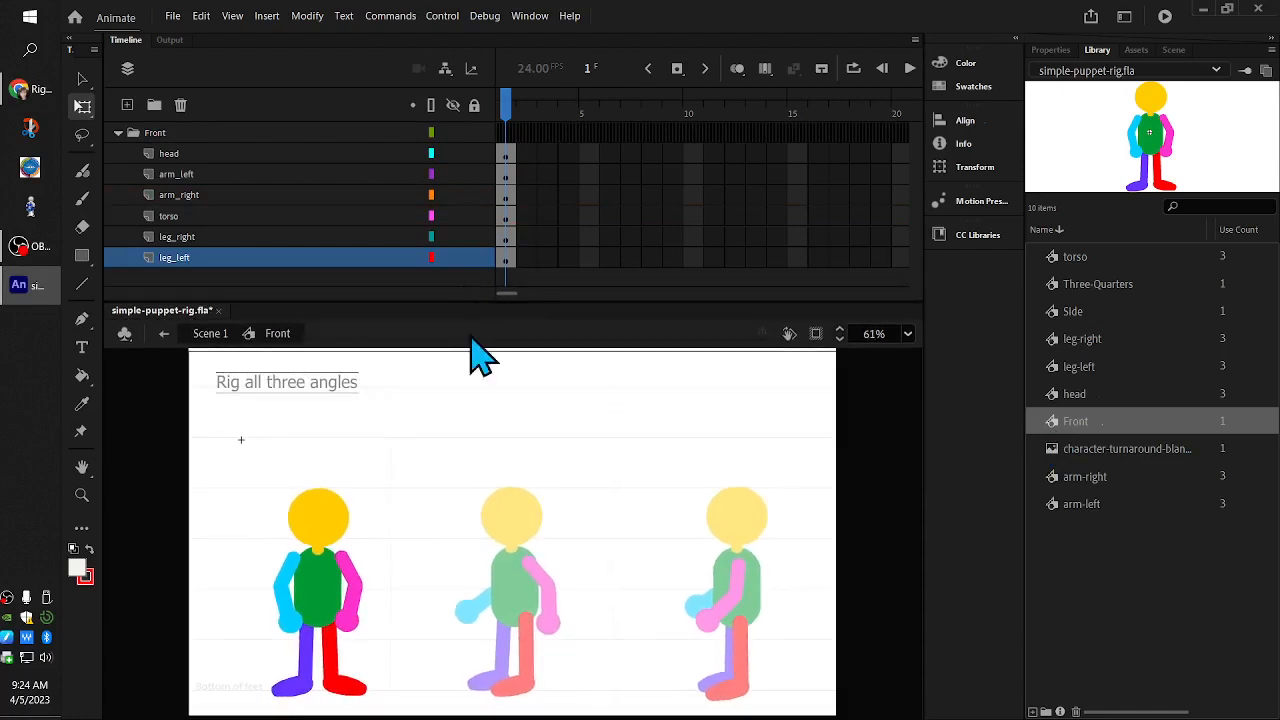
{"action": "left_click", "coordinate": [325, 530]}
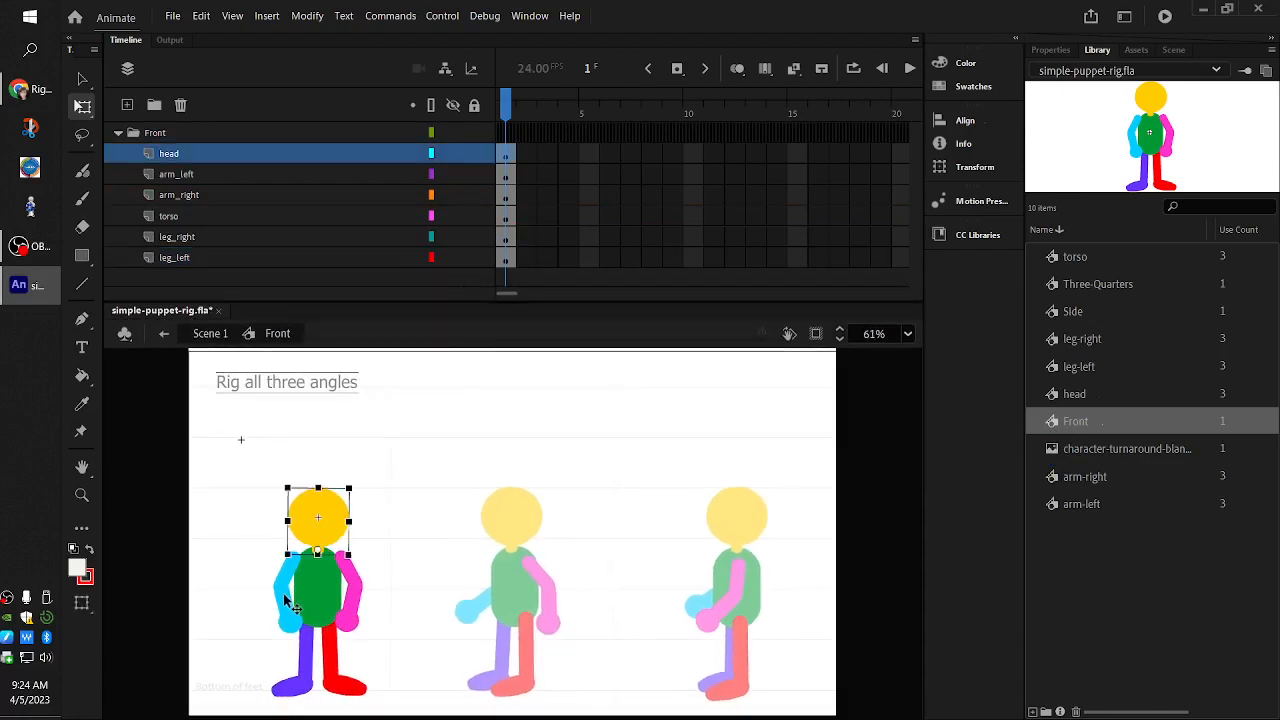
{"action": "left_click", "coordinate": [283, 593]}
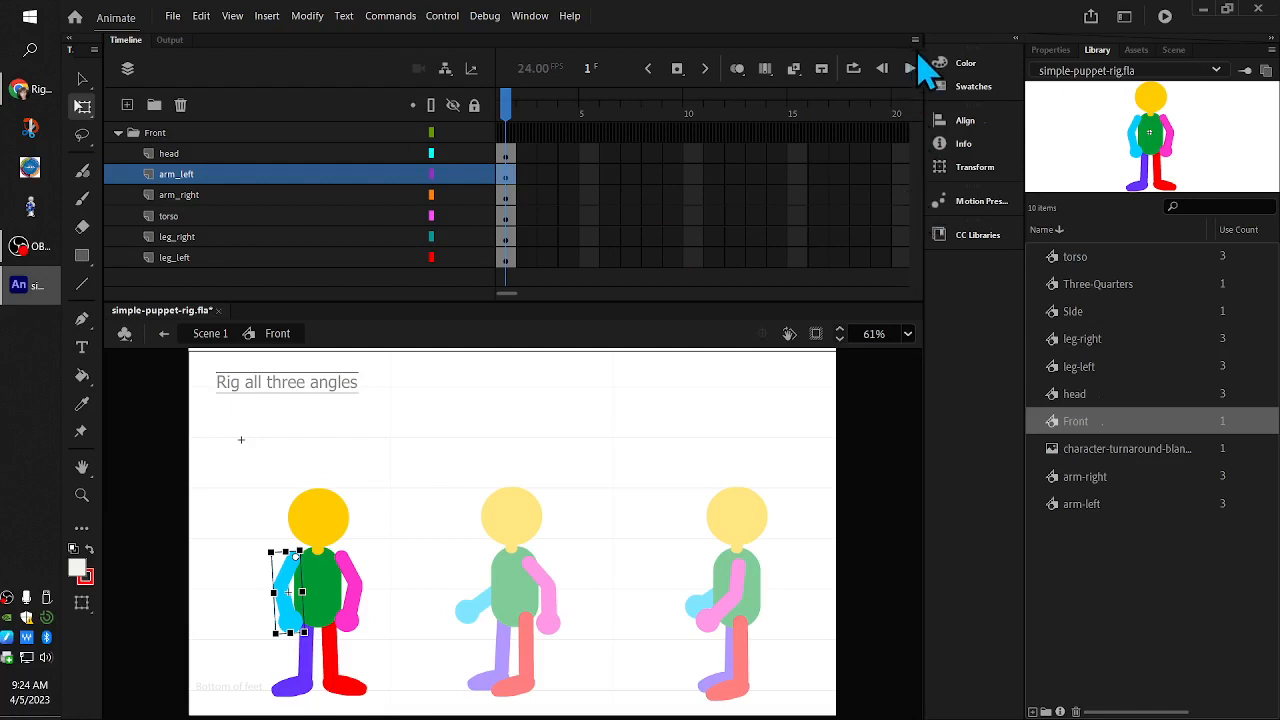
- Widen the stage and timeline area by collapsing the docked panels to icons
{"action": "left_click_drag", "start_coordinate": [920, 60], "coordinate": [1030, 68]}
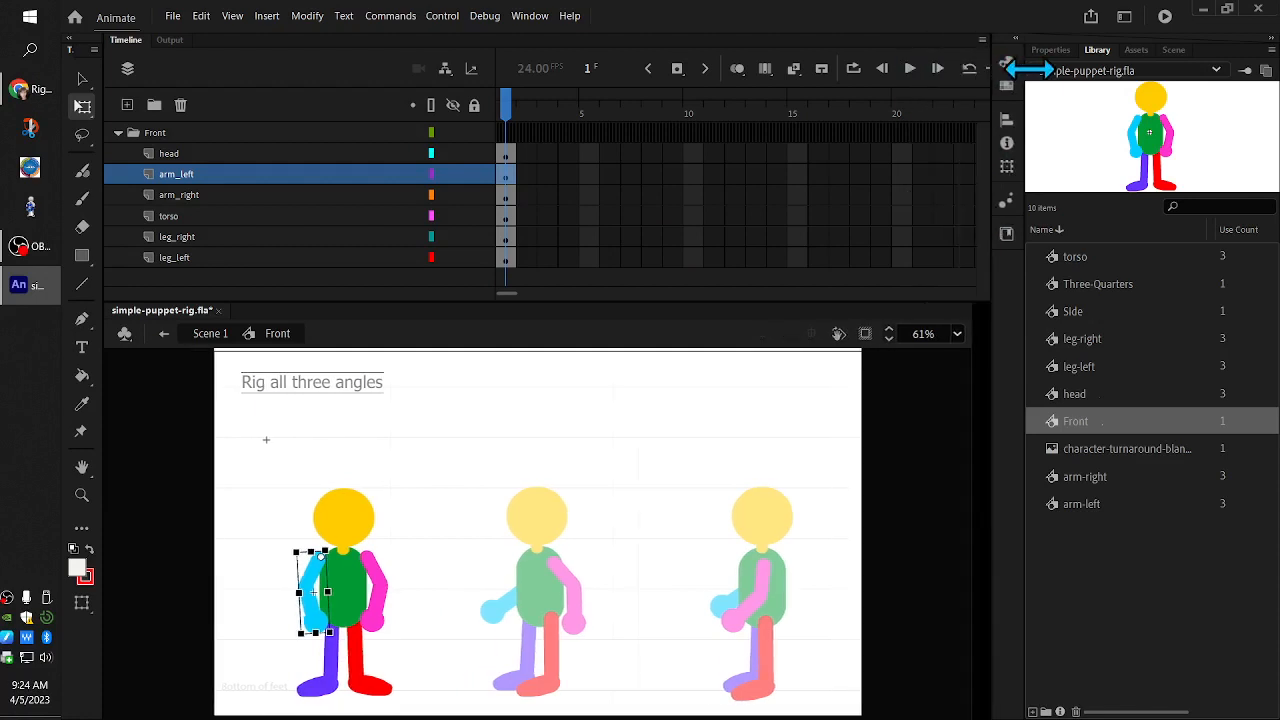
{"action": "left_click", "coordinate": [1124, 17]}
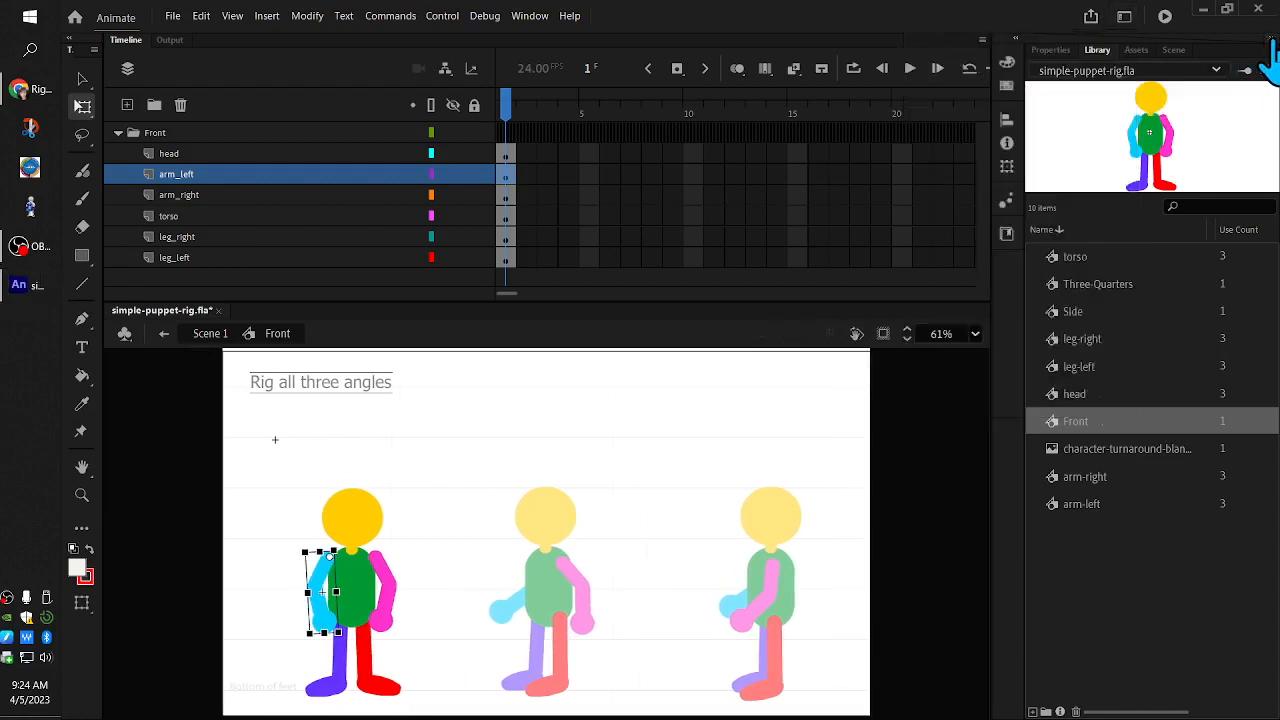
{"action": "left_click", "coordinate": [1260, 40]}
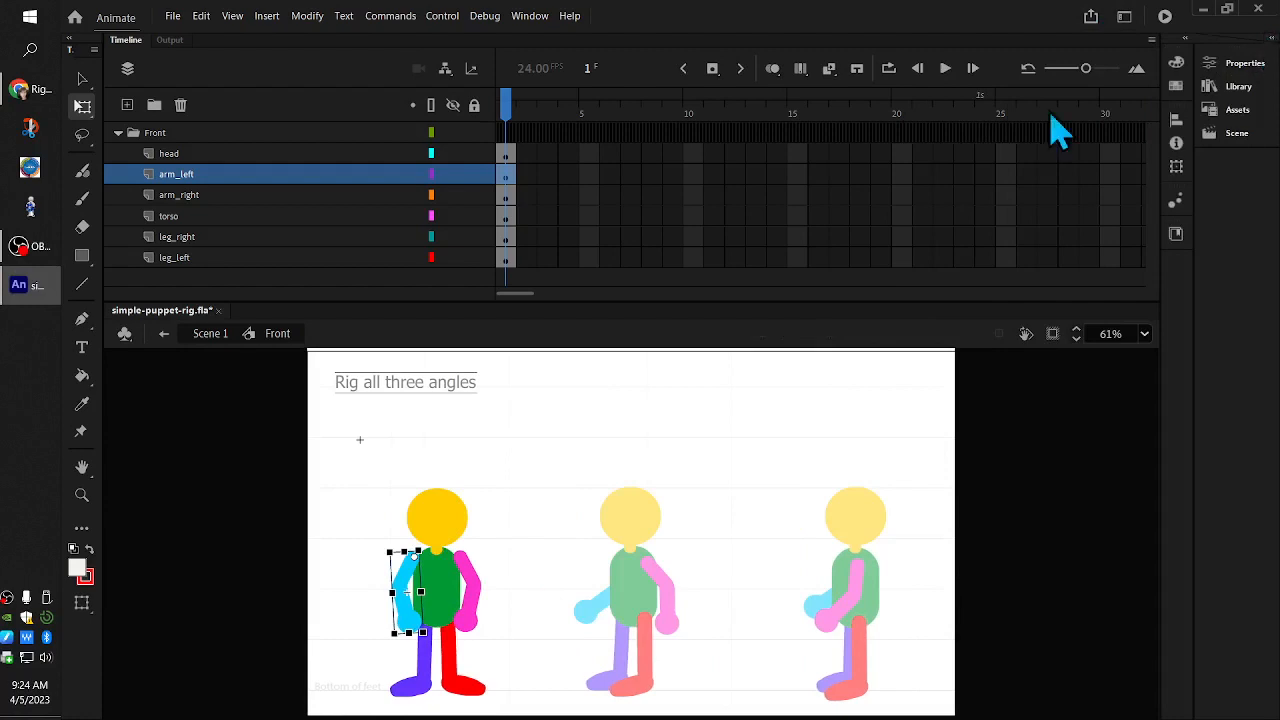
- Extend all layers in the Front symbol to frame 24 and insert keyframes on them at frames 24 and 12
{"action": "left_click", "coordinate": [984, 118]}
{"action": "left_click", "coordinate": [985, 122]}
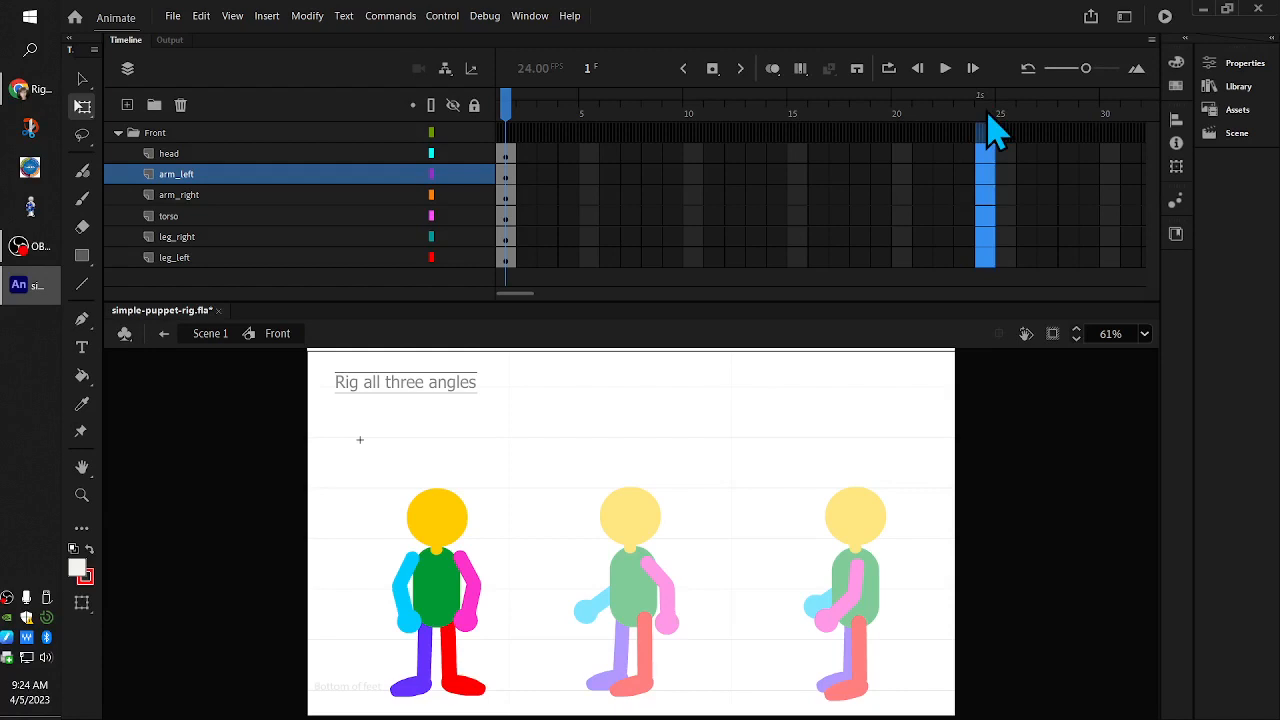
{"action": "key", "text": "F5"}
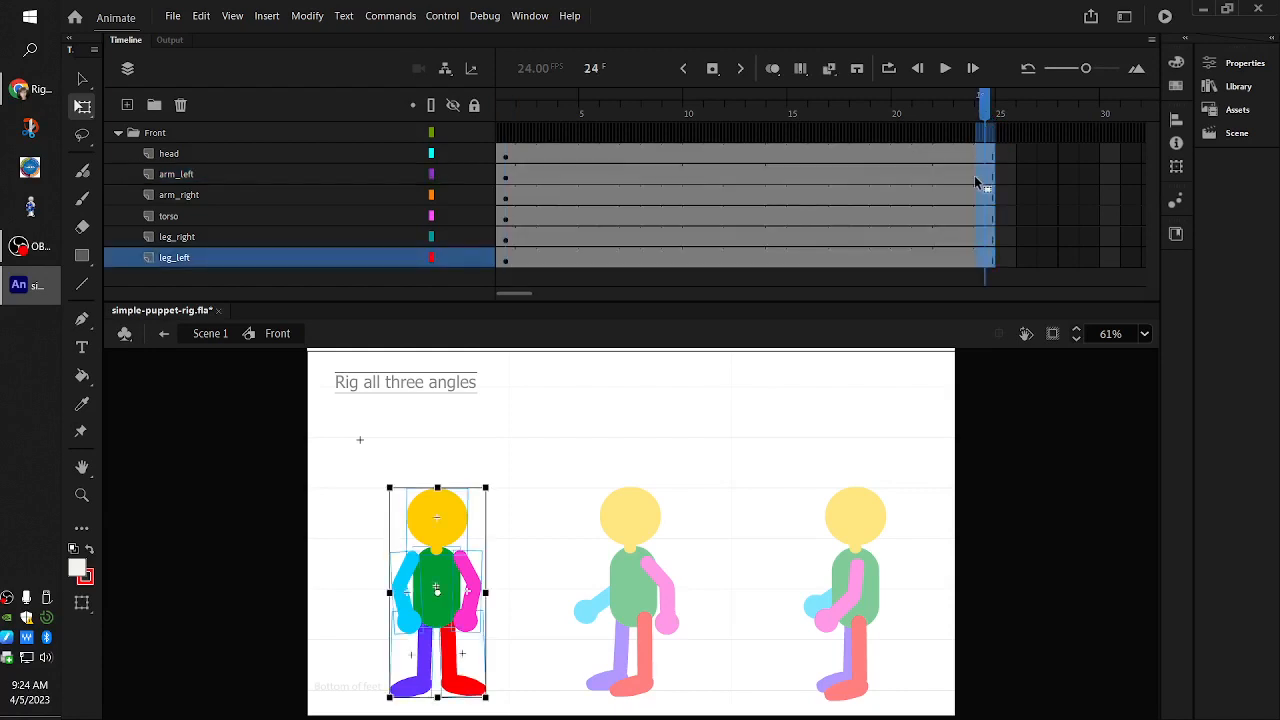
{"action": "left_click", "coordinate": [721, 78]}
{"action": "left_click", "coordinate": [733, 114]}
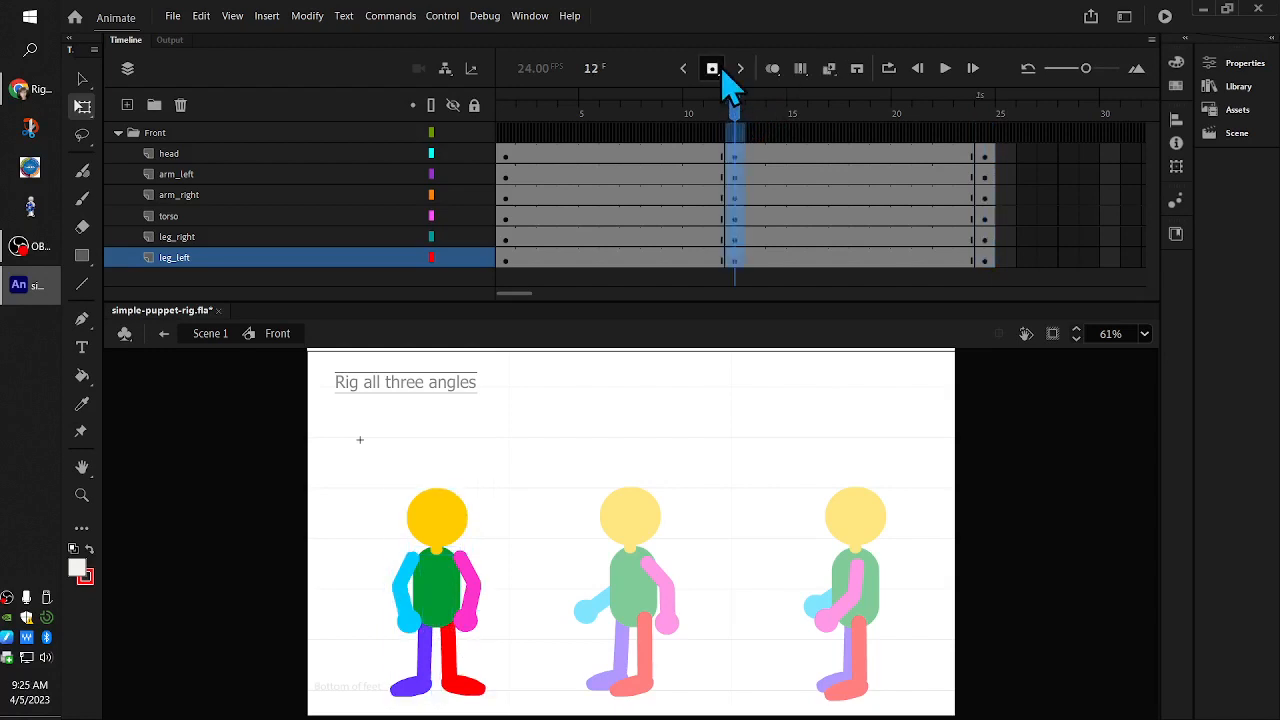
{"action": "left_click", "coordinate": [720, 73]}
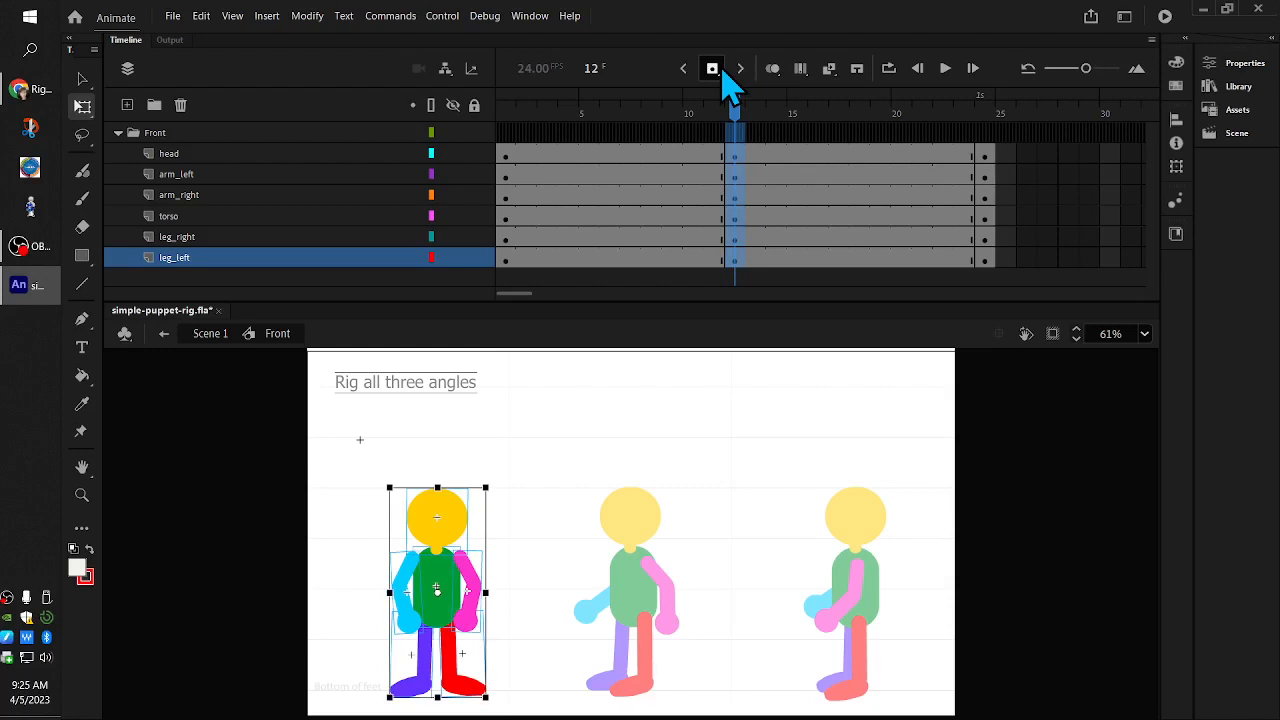
- Raise the front puppet by its torso at frame 12 and check the torso and arm keyframes there
{"action": "left_click", "coordinate": [520, 530]}
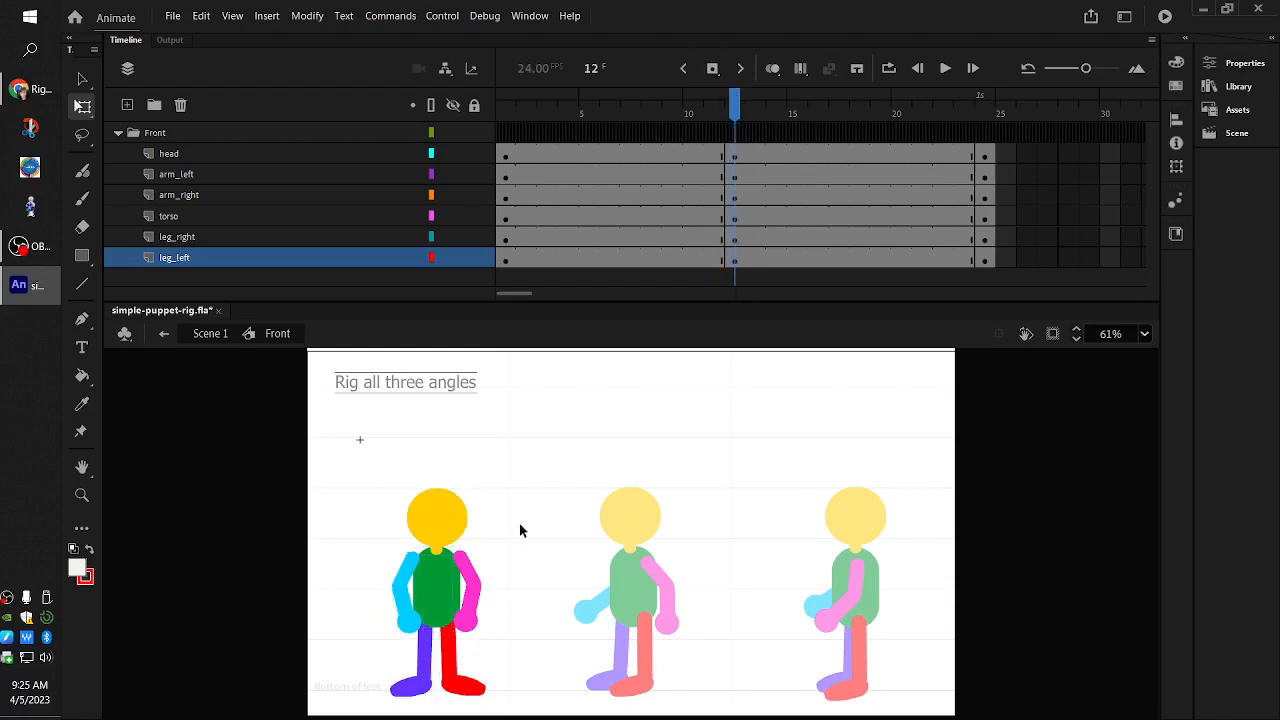
{"action": "left_click_drag", "start_coordinate": [440, 603], "coordinate": [438, 552]}
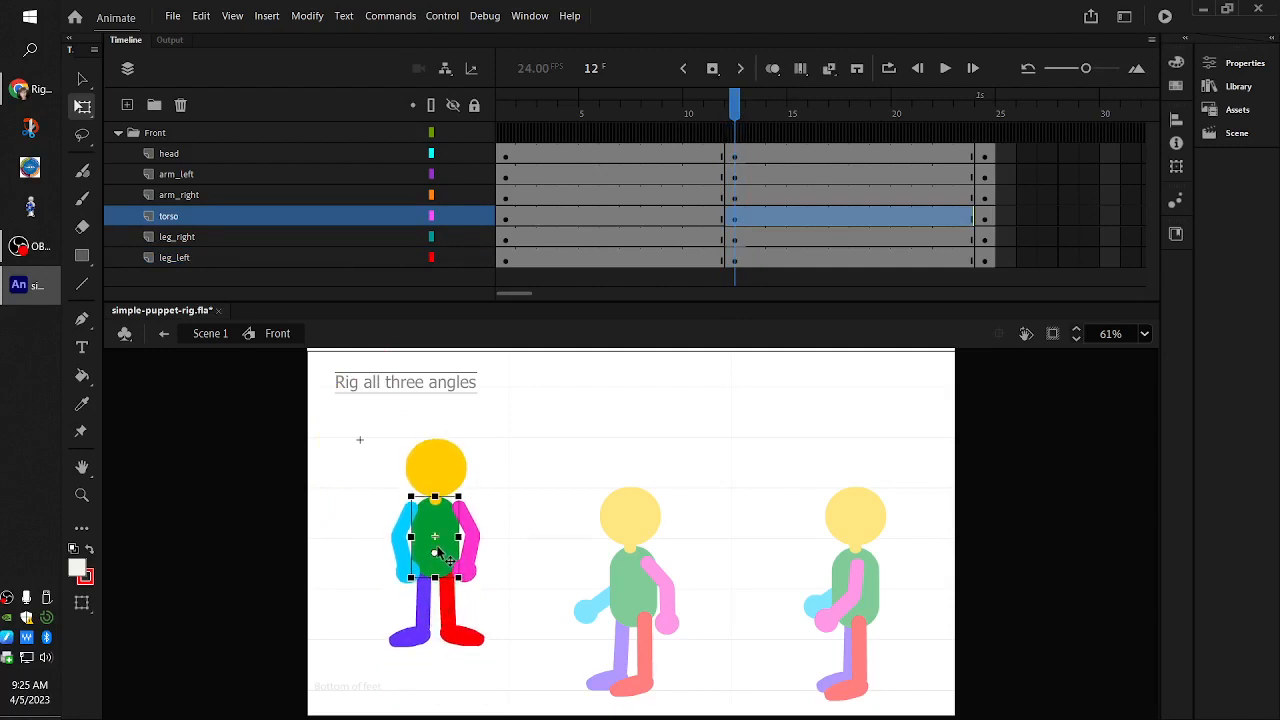
{"action": "left_click", "coordinate": [736, 218]}
{"action": "left_click", "coordinate": [735, 196]}
{"action": "left_click", "coordinate": [735, 175]}
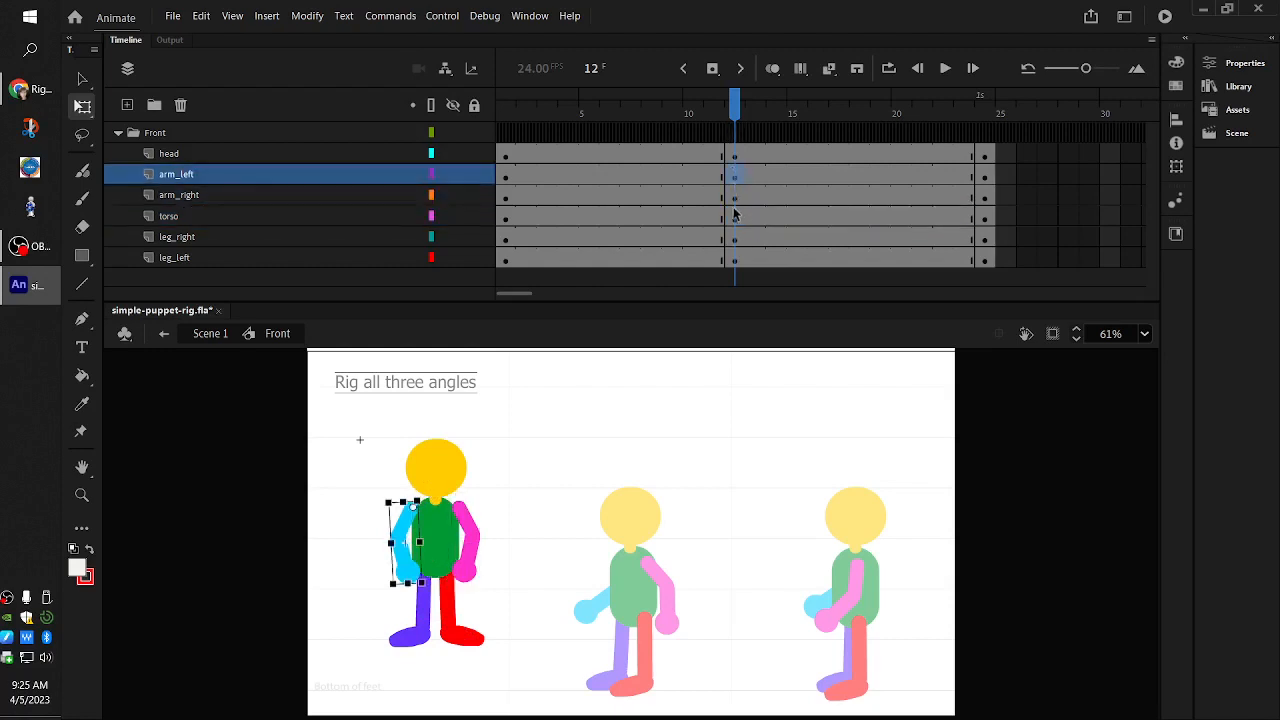
{"action": "left_click", "coordinate": [734, 216]}
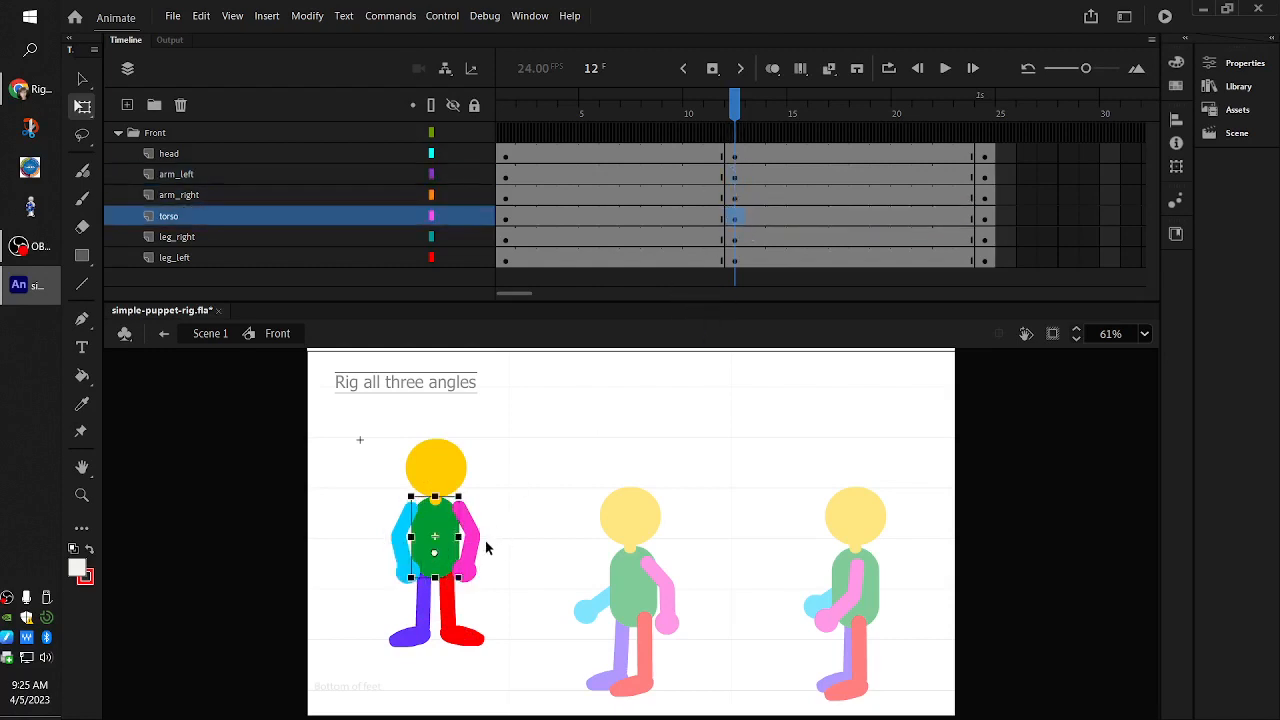
- Rotate the front puppet's right and left arms outward from the shoulders at frame 12
{"action": "left_click", "coordinate": [472, 548]}
{"action": "left_click_drag", "start_coordinate": [494, 598], "coordinate": [550, 524]}
{"action": "left_click", "coordinate": [413, 568]}
{"action": "left_click_drag", "start_coordinate": [428, 605], "coordinate": [352, 551]}
- Rotate the front puppet's legs outward from the hips and tilt its head at frame 12
{"action": "left_click", "coordinate": [484, 612]}
{"action": "left_click_drag", "start_coordinate": [498, 665], "coordinate": [530, 612]}
{"action": "left_click", "coordinate": [420, 635]}
{"action": "left_click_drag", "start_coordinate": [443, 660], "coordinate": [358, 626]}
{"action": "left_click", "coordinate": [450, 464]}
{"action": "left_click_drag", "start_coordinate": [481, 437], "coordinate": [457, 425]}
- Scrub the Front symbol's timeline between frames 1 and 24 to check the keyframed poses
{"action": "left_click_drag", "start_coordinate": [737, 110], "coordinate": [462, 131]}
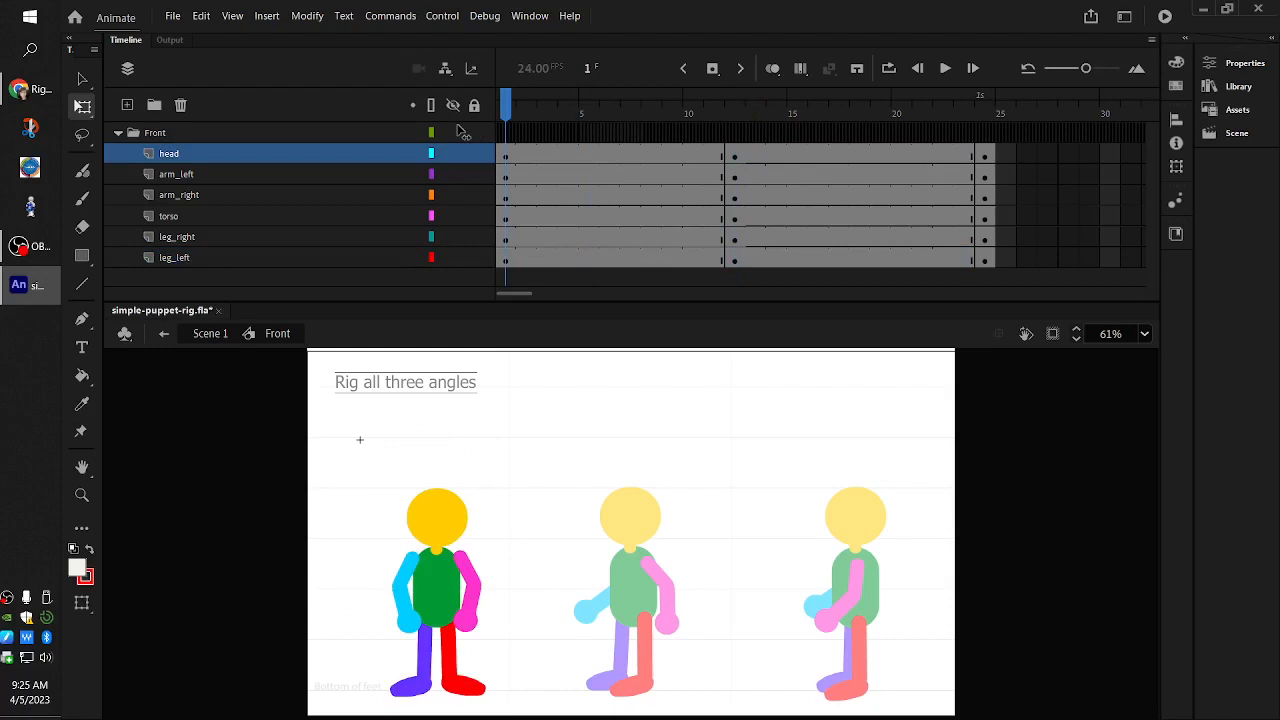
{"action": "left_click_drag", "start_coordinate": [462, 131], "coordinate": [987, 150]}
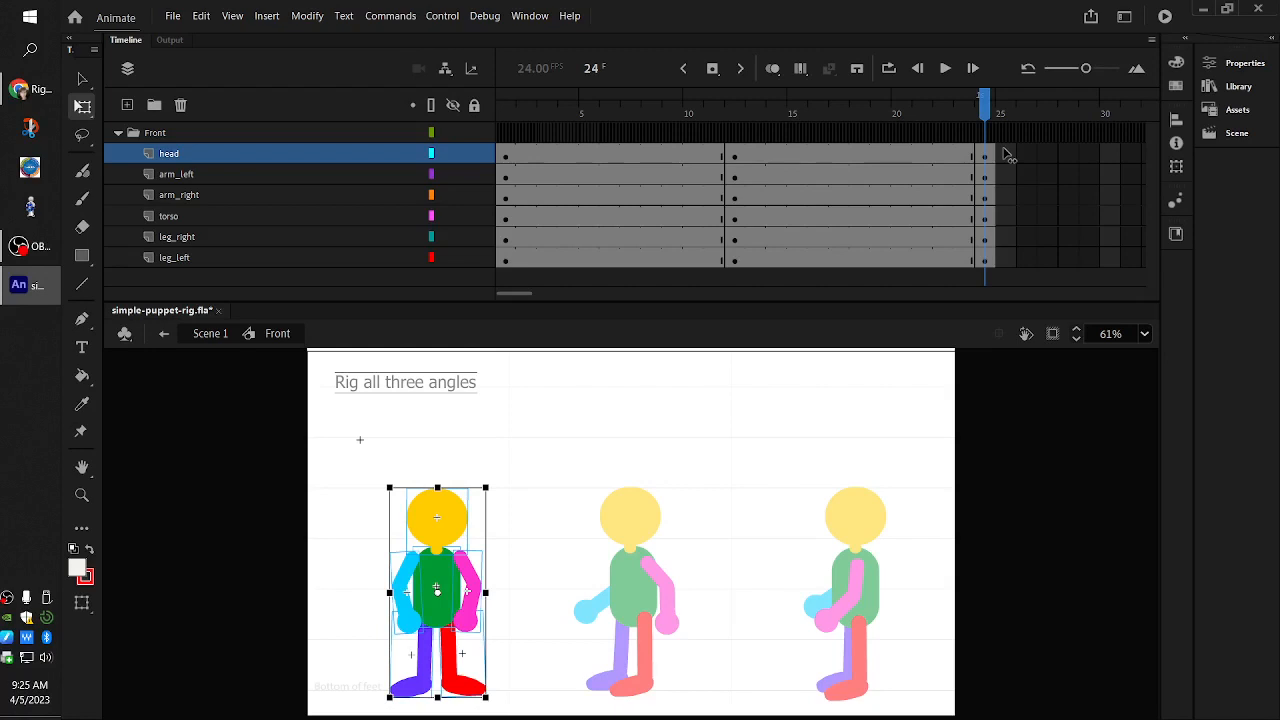
{"action": "left_click_drag", "start_coordinate": [1005, 155], "coordinate": [987, 265]}
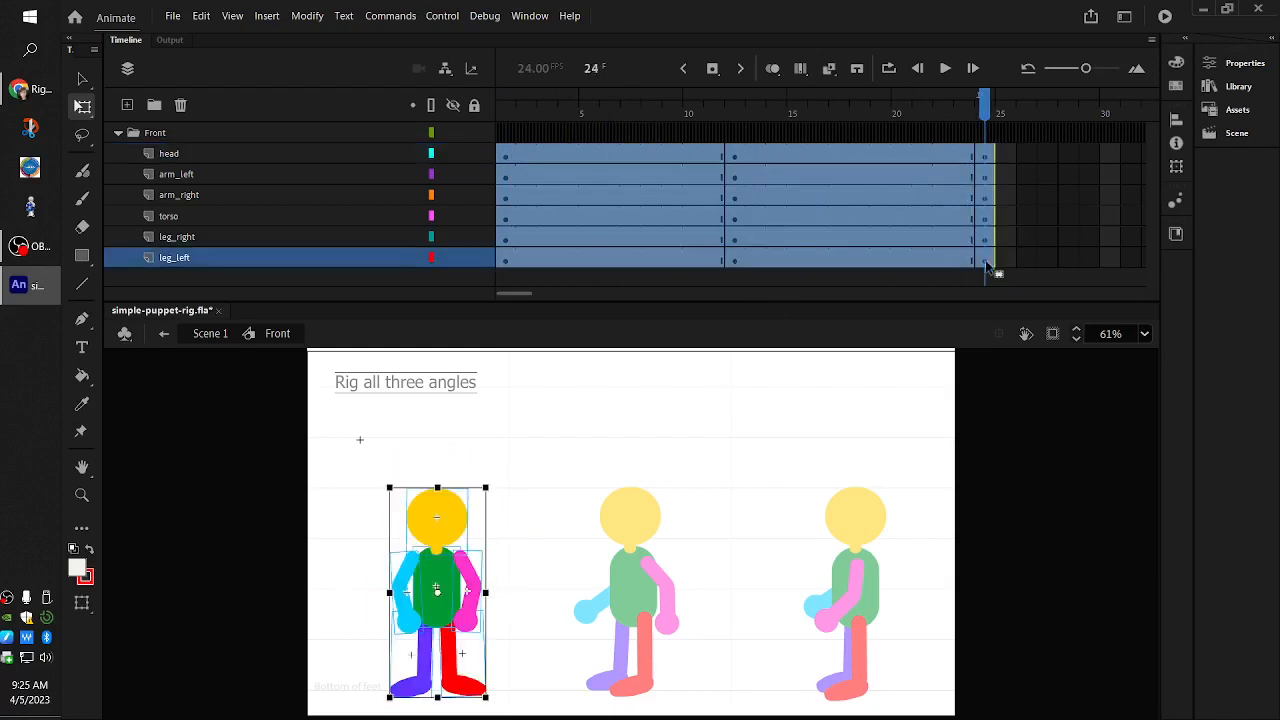
{"action": "left_click", "coordinate": [513, 195]}
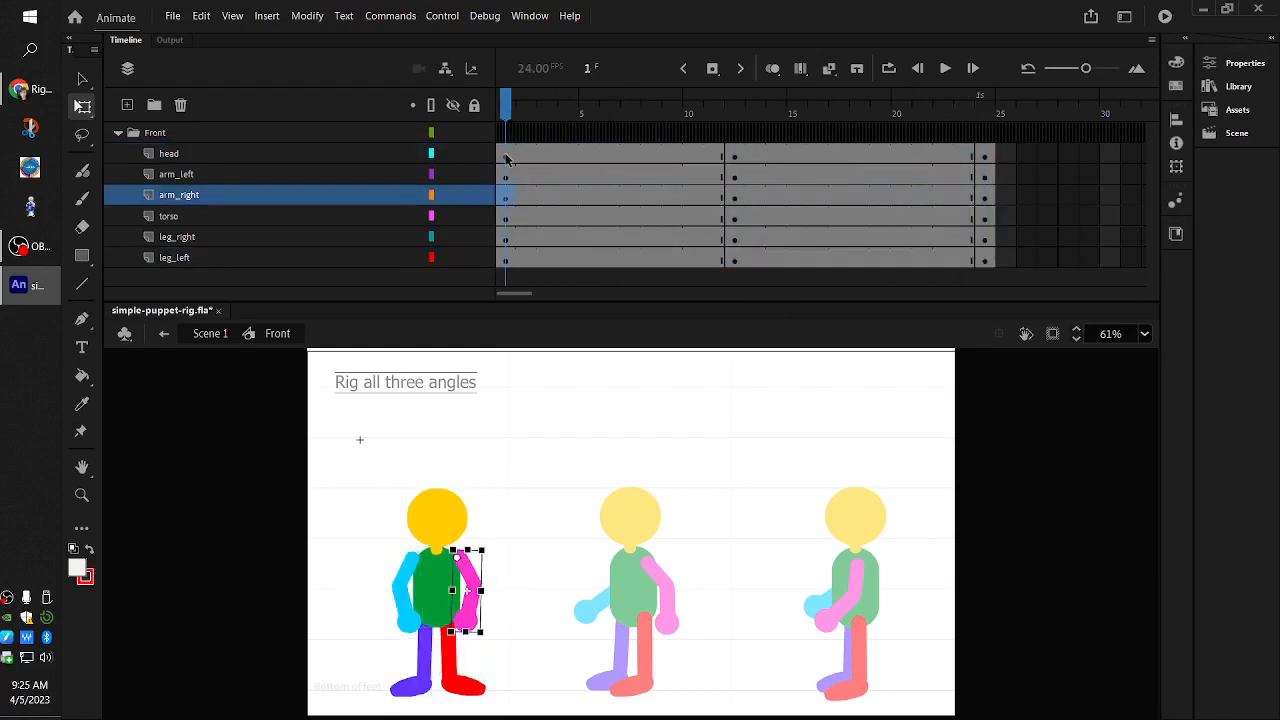
- Create classic tweens on all body-part layers for the spans from frame 1 to 12 and from 12 to 24
{"action": "left_click", "coordinate": [529, 105]}
{"action": "left_click", "coordinate": [501, 114]}
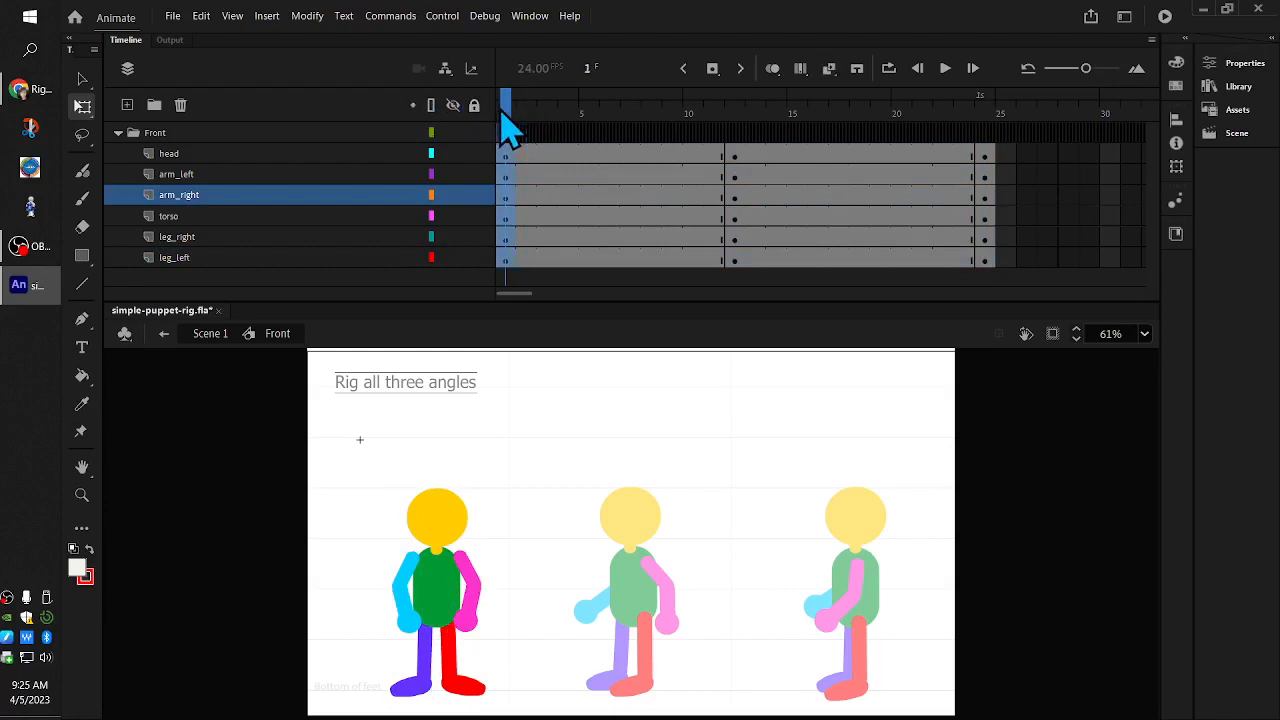
{"action": "left_click", "coordinate": [524, 112]}
{"action": "left_click", "coordinate": [511, 114]}
{"action": "right_click", "coordinate": [507, 164]}
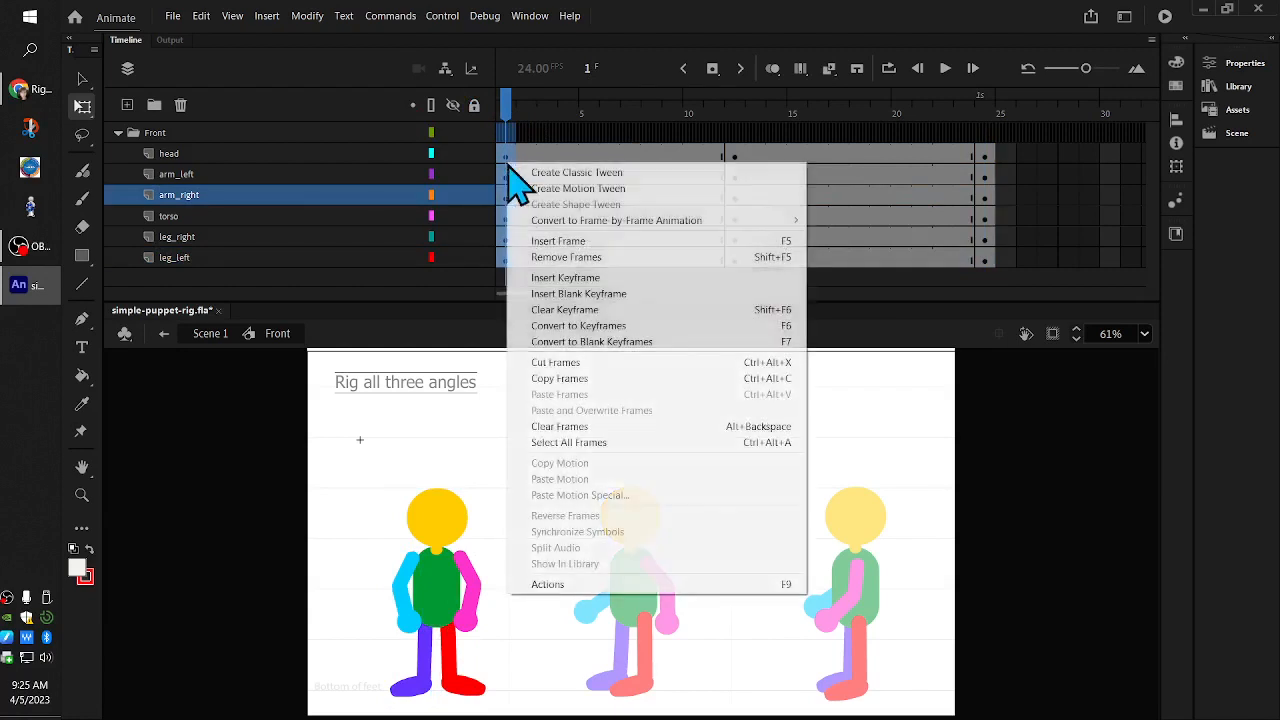
{"action": "left_click", "coordinate": [515, 172]}
{"action": "left_click_drag", "start_coordinate": [736, 160], "coordinate": [985, 258]}
{"action": "right_click", "coordinate": [747, 162]}
{"action": "left_click", "coordinate": [790, 170]}
- Scrub and play the Front symbol's timeline to preview the tweened movement
{"action": "left_click_drag", "start_coordinate": [984, 110], "coordinate": [610, 128]}
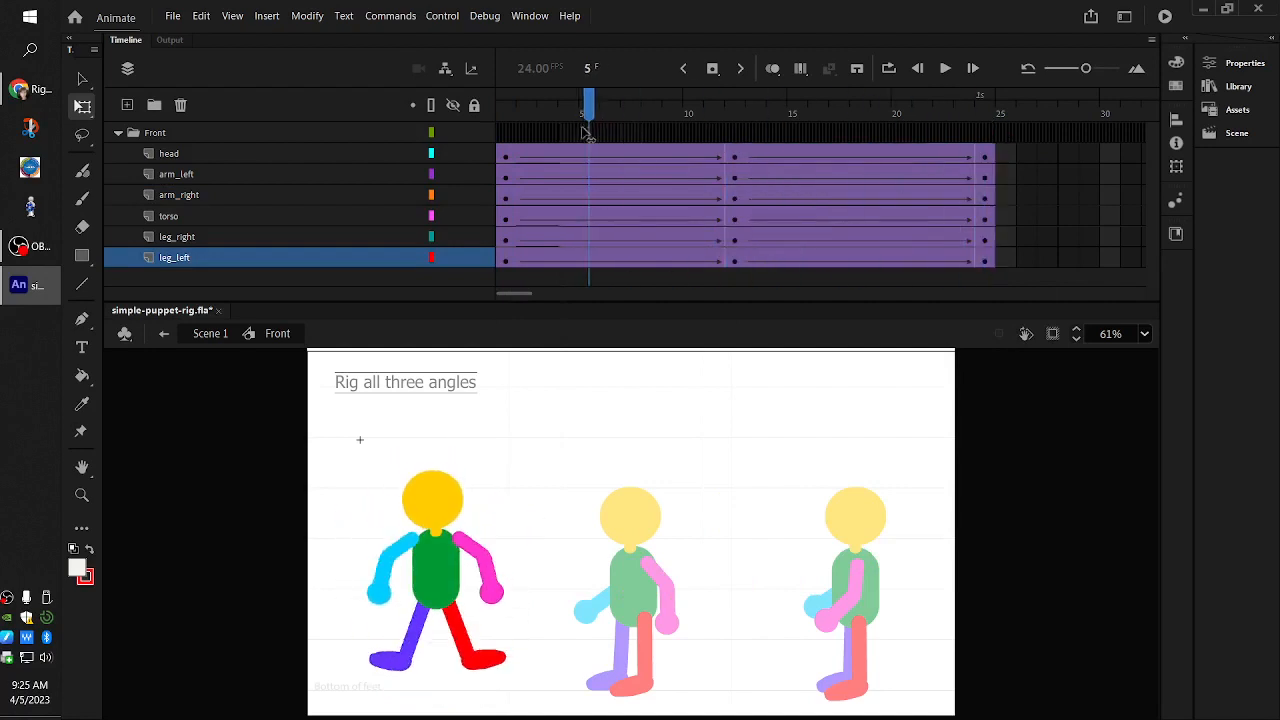
{"action": "left_click", "coordinate": [945, 70]}
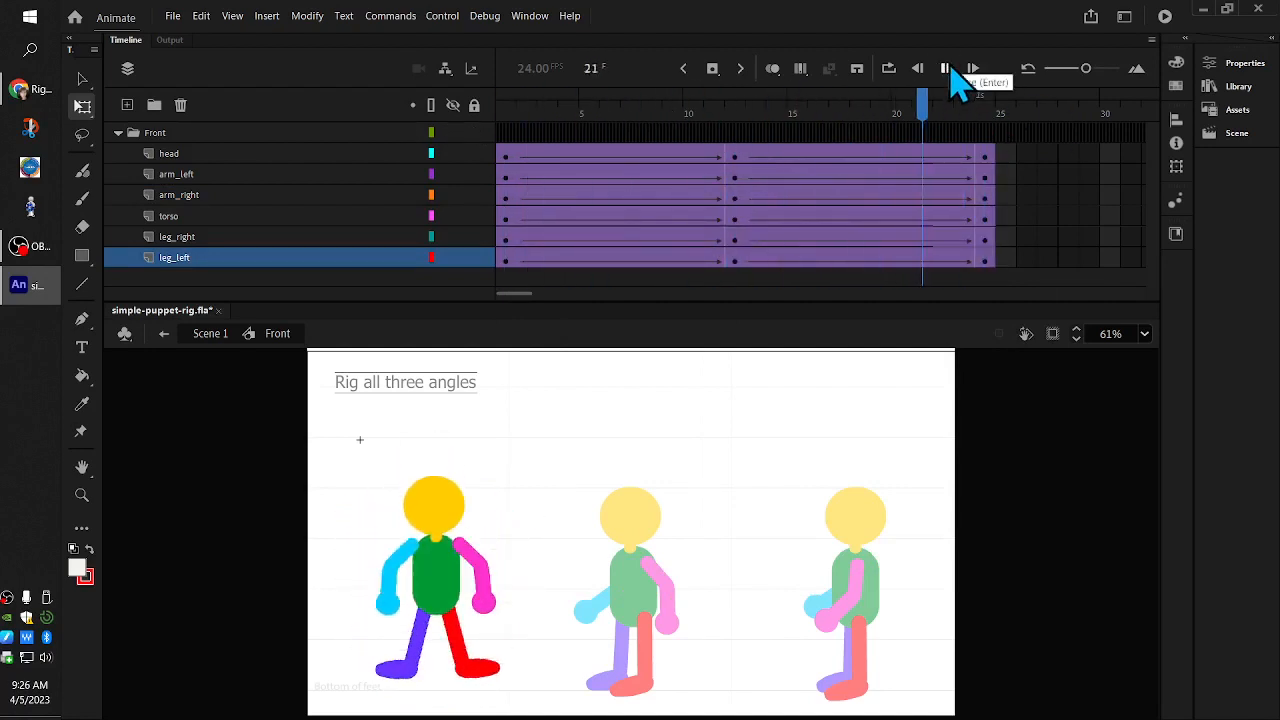
{"action": "left_click", "coordinate": [949, 69]}
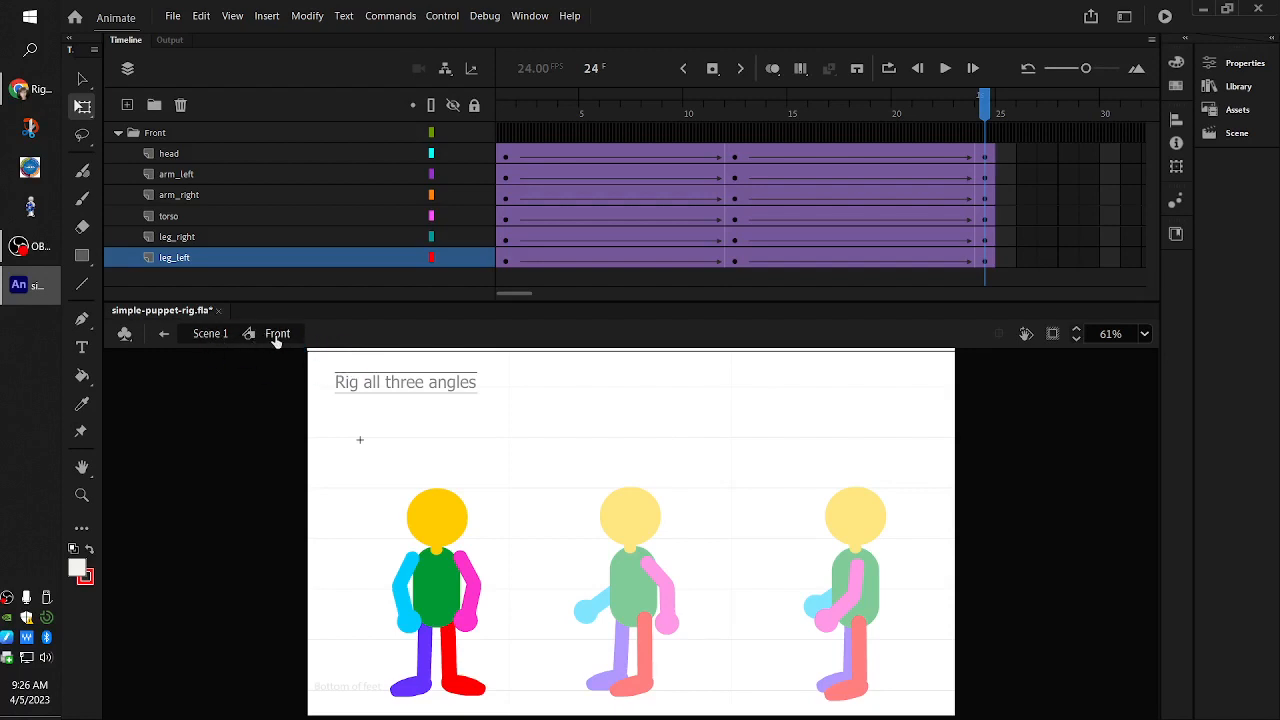
- Return to Scene 1 and extend all layers to frame 24 with keyframes on that frame
{"action": "double_click", "coordinate": [330, 448]}
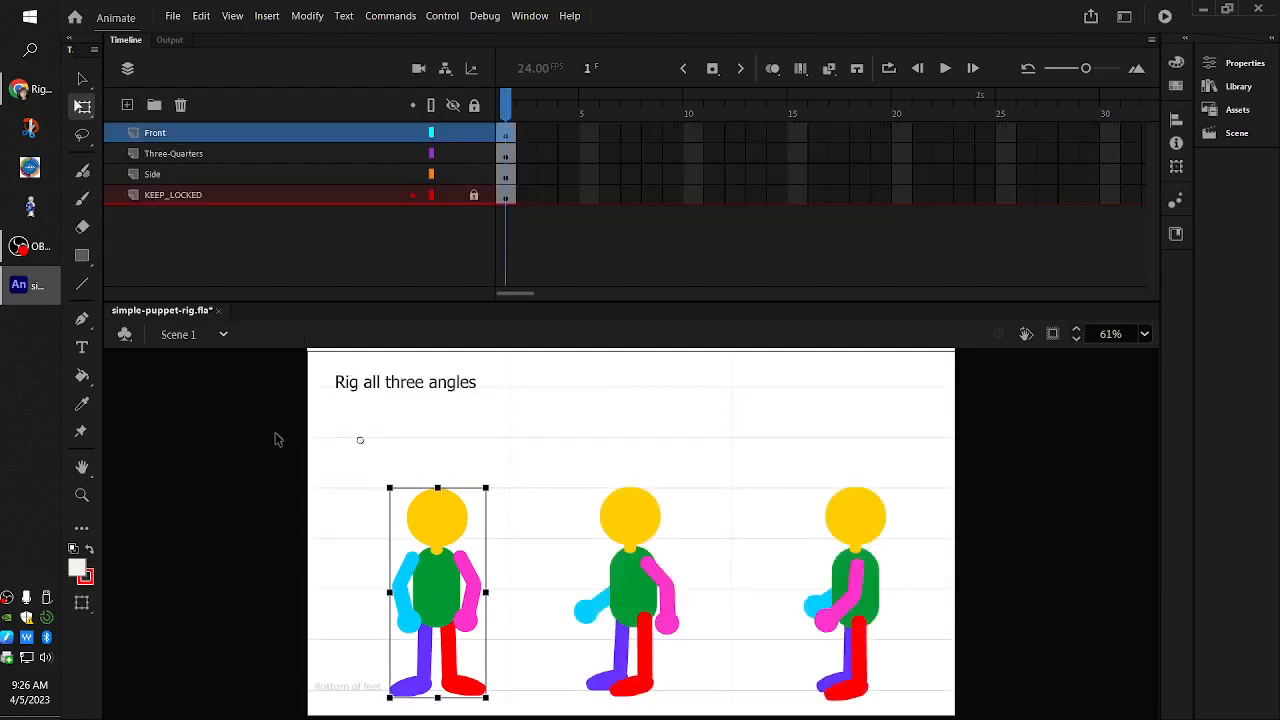
{"action": "left_click", "coordinate": [993, 115]}
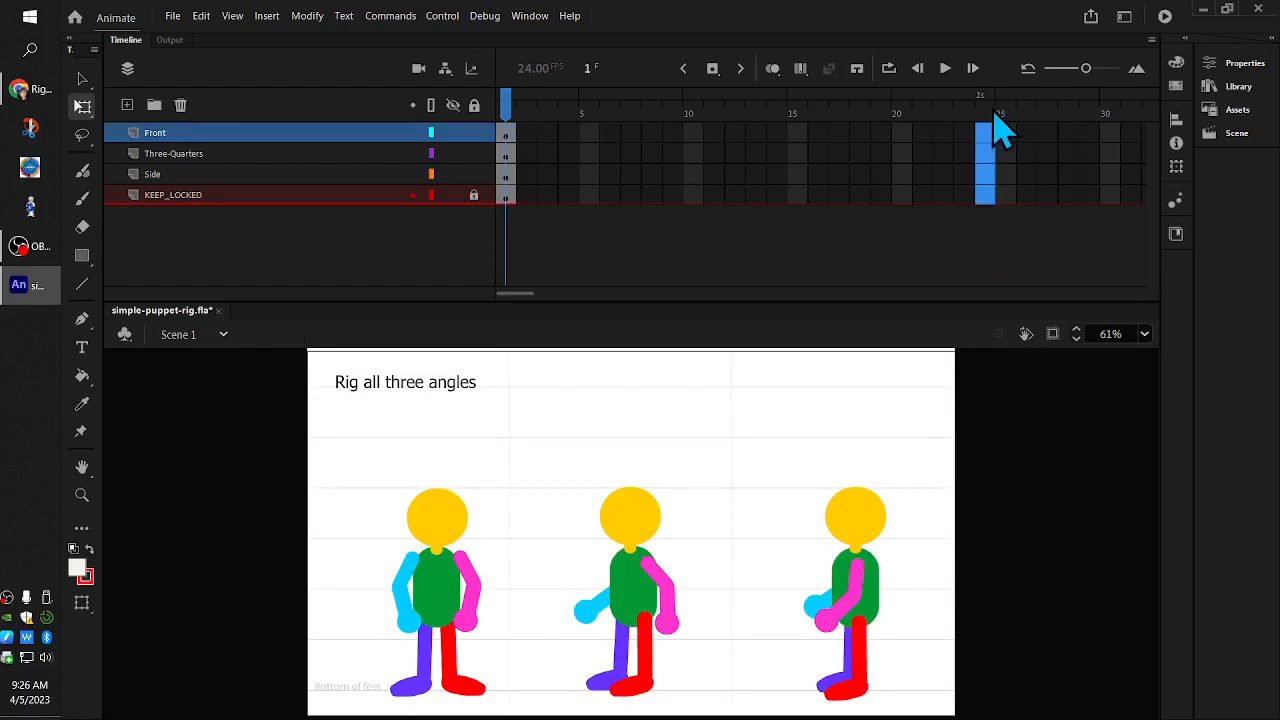
{"action": "key", "text": "F5"}
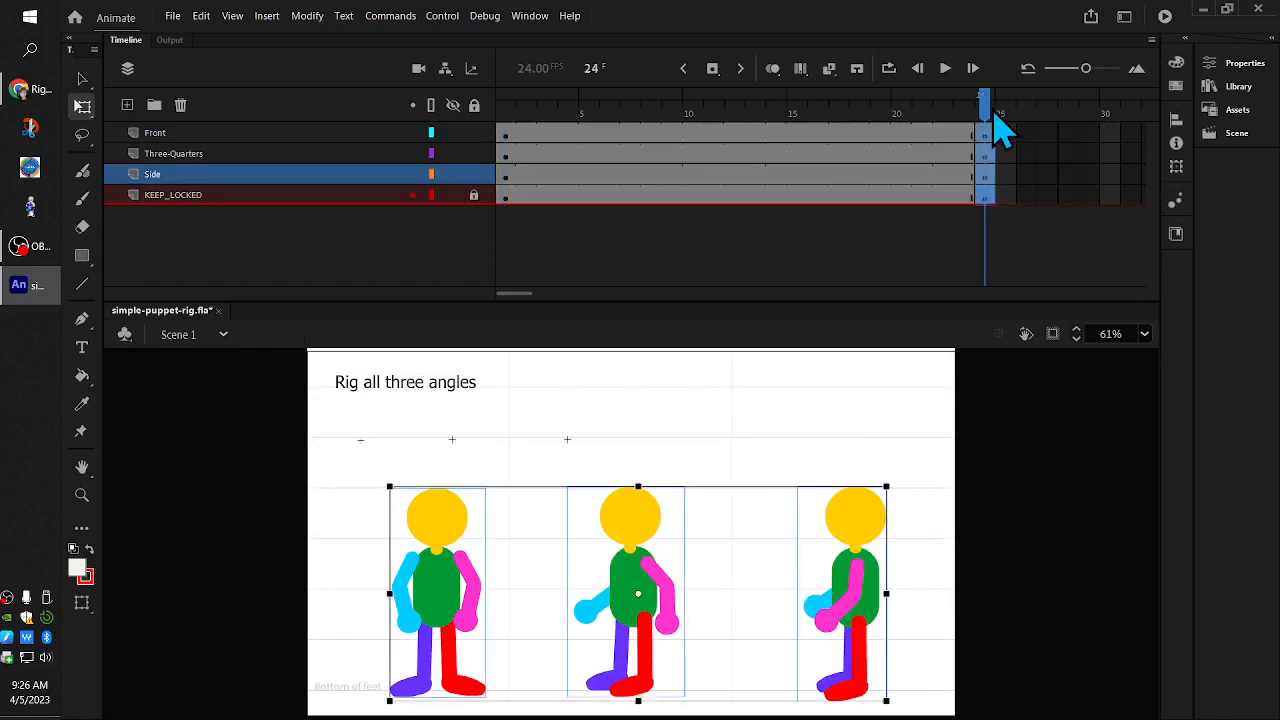
- Play the main timeline from frame 1 to check whether the front puppet's animation runs in the scene
{"action": "left_click_drag", "start_coordinate": [990, 112], "coordinate": [503, 128]}
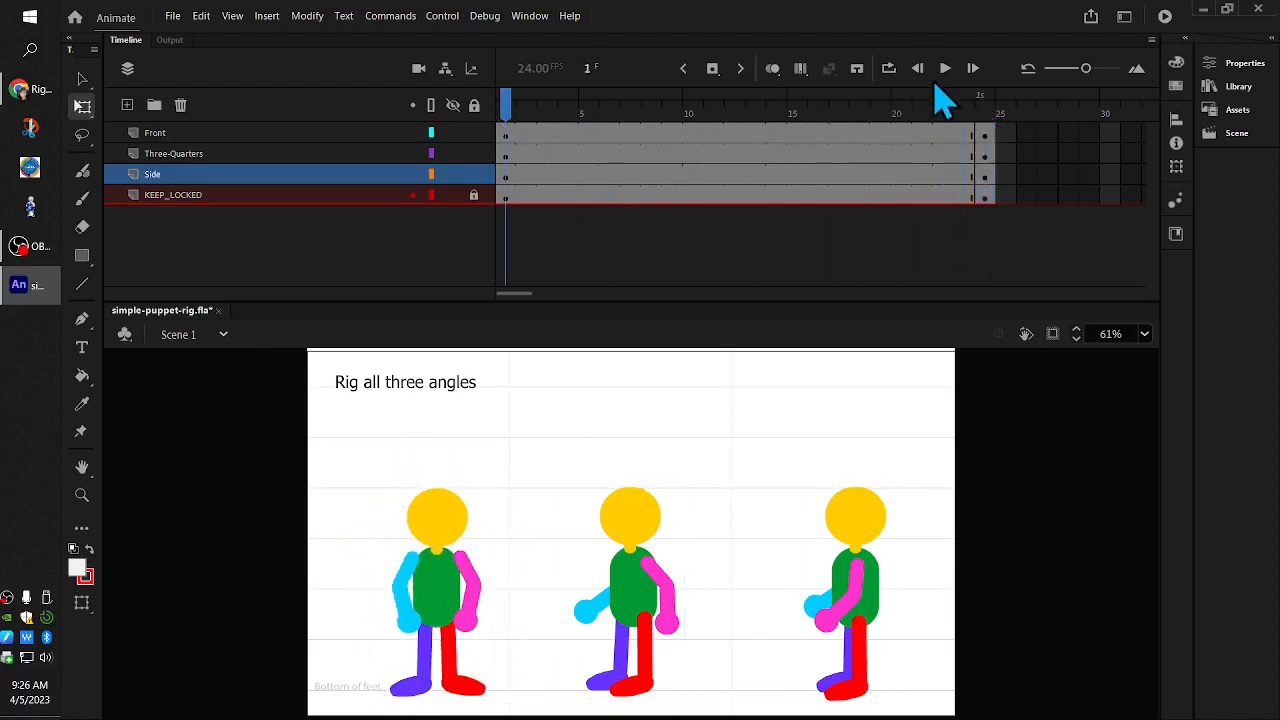
{"action": "left_click", "coordinate": [941, 80]}
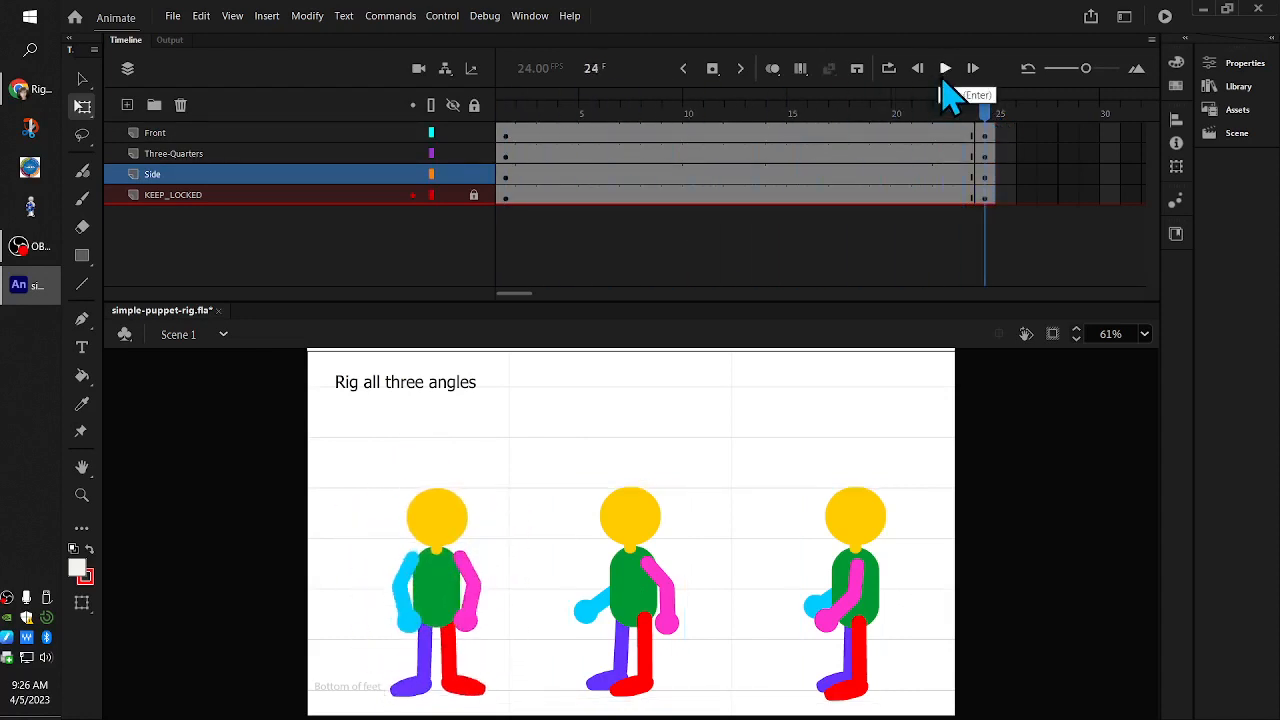
{"action": "left_click", "coordinate": [941, 80]}
{"action": "left_click", "coordinate": [943, 82]}
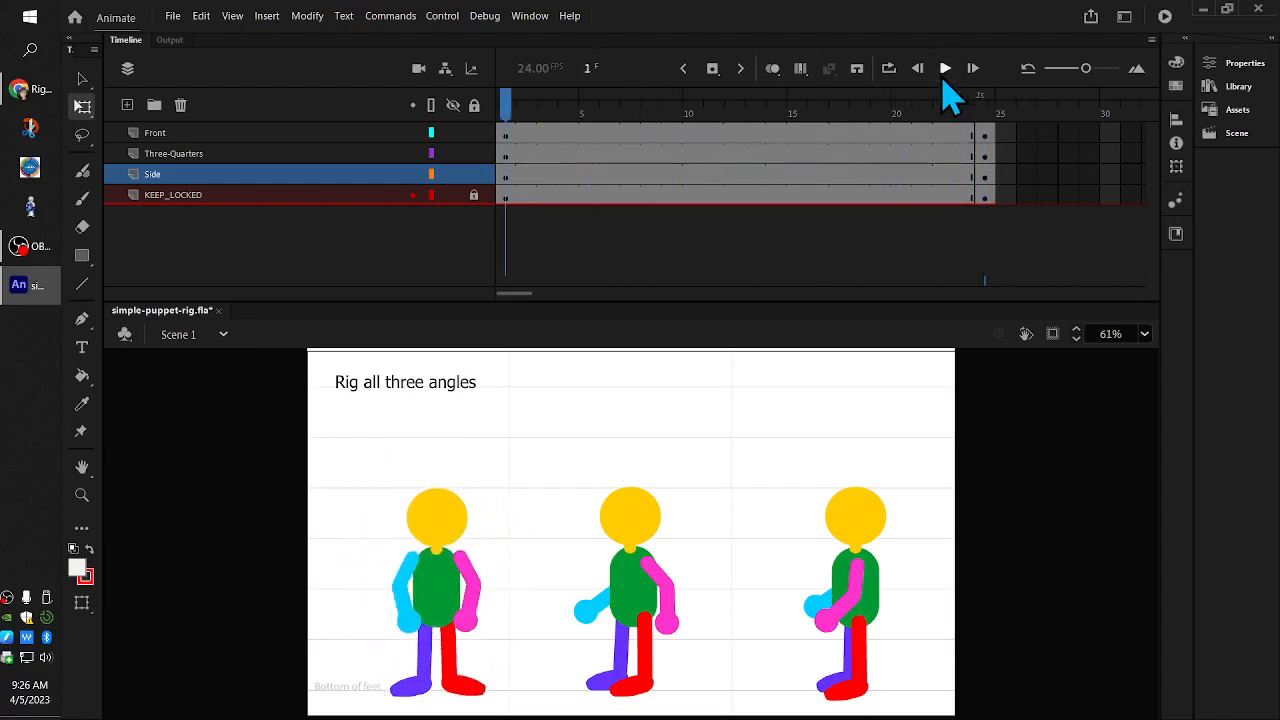
- Reopen the Front symbol at frame 1 to examine its tweened frames and return to Scene 1
{"action": "left_click_drag", "start_coordinate": [530, 137], "coordinate": [503, 130]}
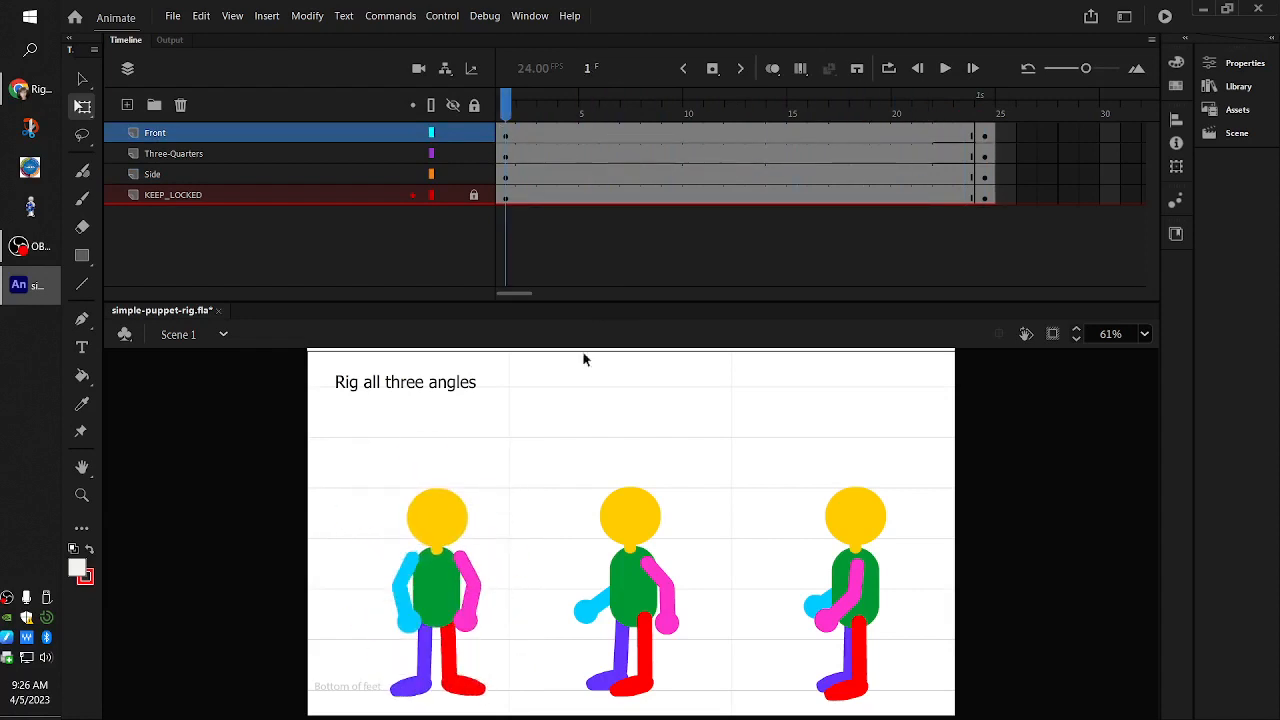
{"action": "left_click", "coordinate": [457, 617]}
{"action": "double_click", "coordinate": [457, 617]}
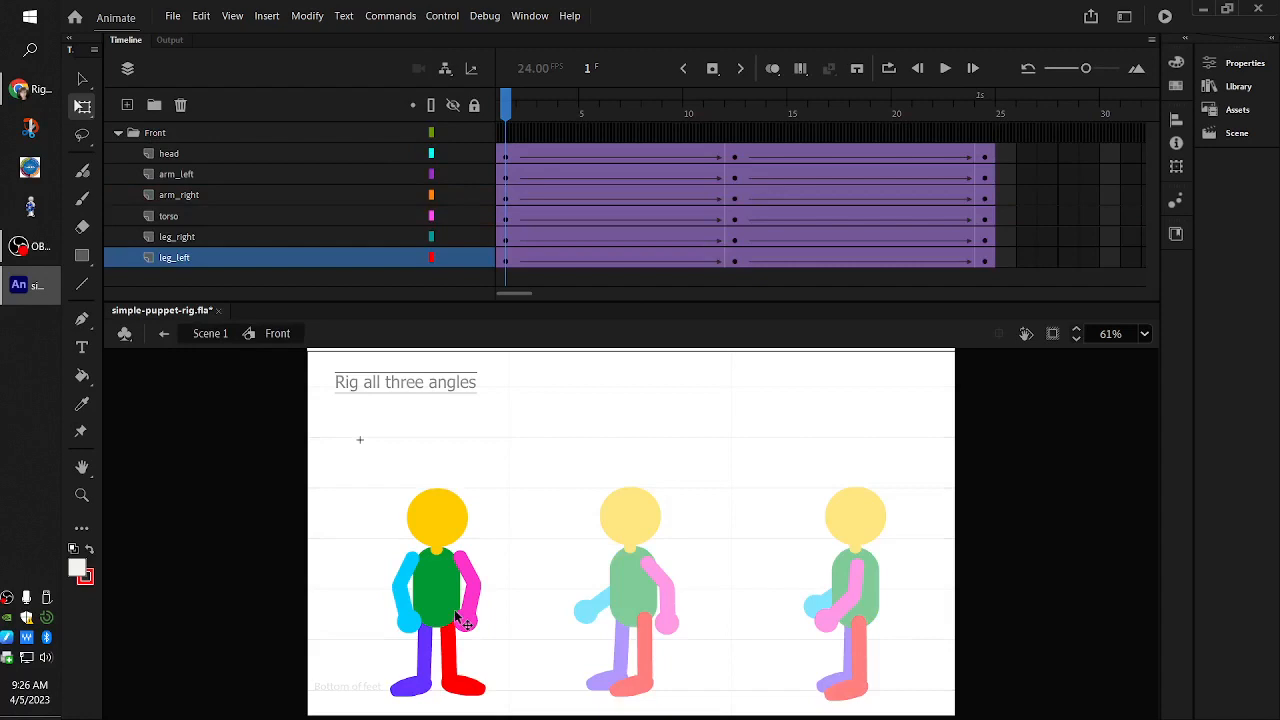
{"action": "left_click_drag", "start_coordinate": [508, 112], "coordinate": [503, 157]}
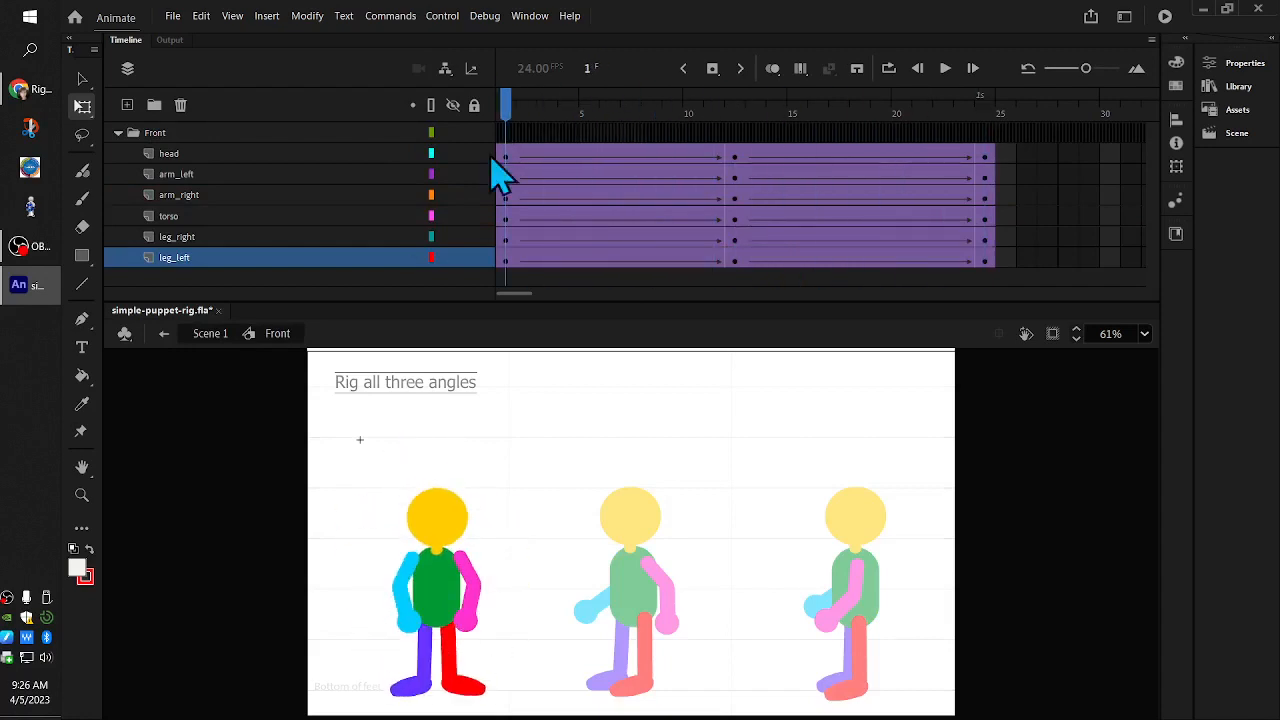
{"action": "left_click", "coordinate": [163, 336]}
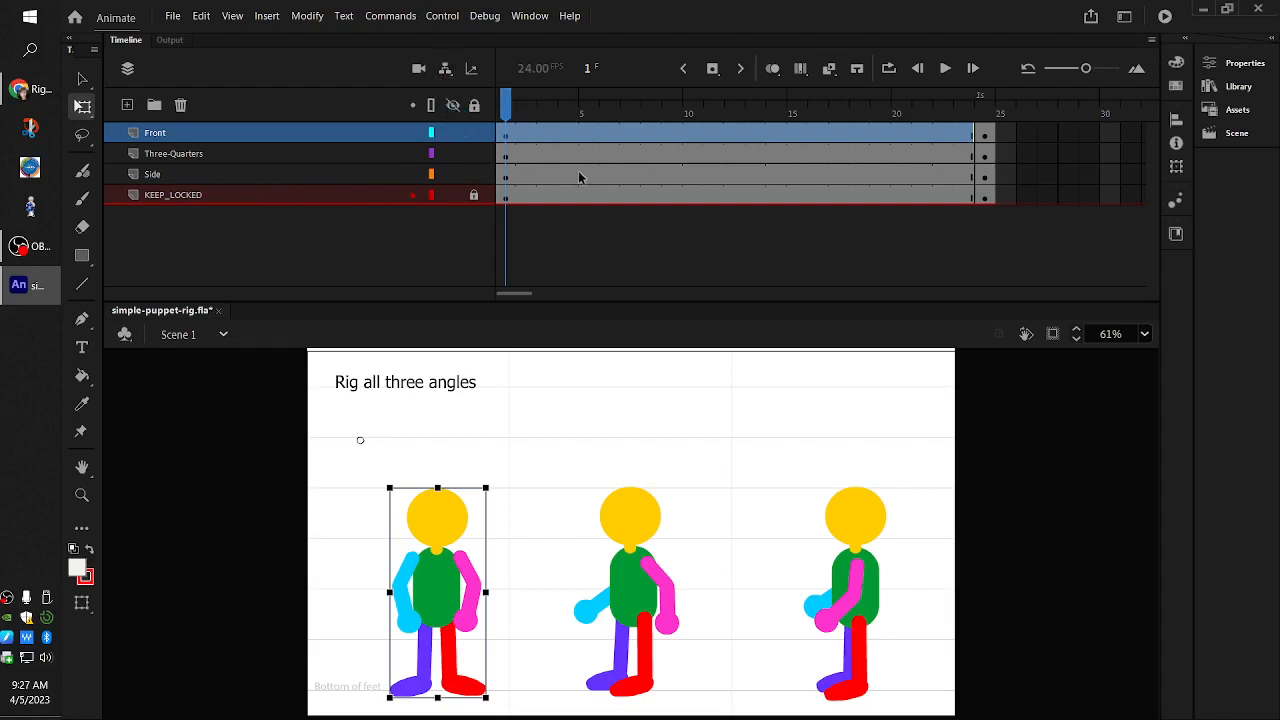
- Select the main scene's layers in turn to check which puppet each one holds
{"action": "left_click", "coordinate": [279, 137]}
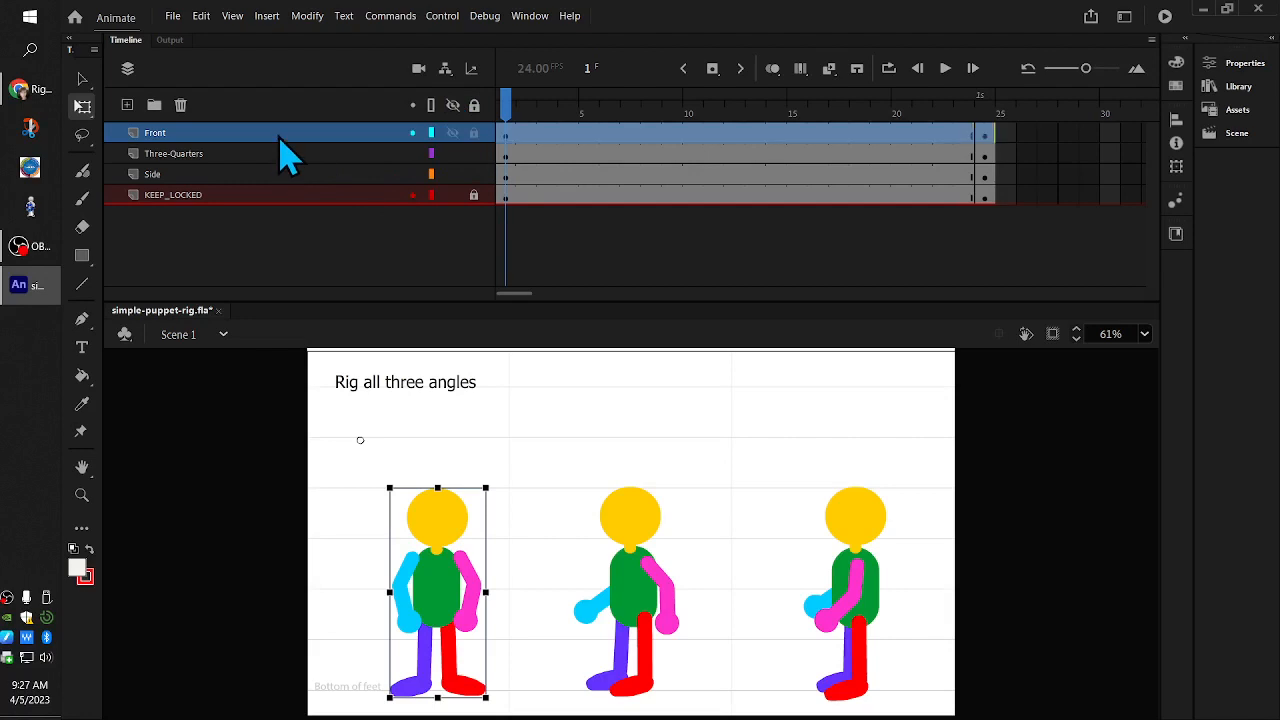
{"action": "left_click", "coordinate": [279, 155]}
{"action": "left_click", "coordinate": [276, 176]}
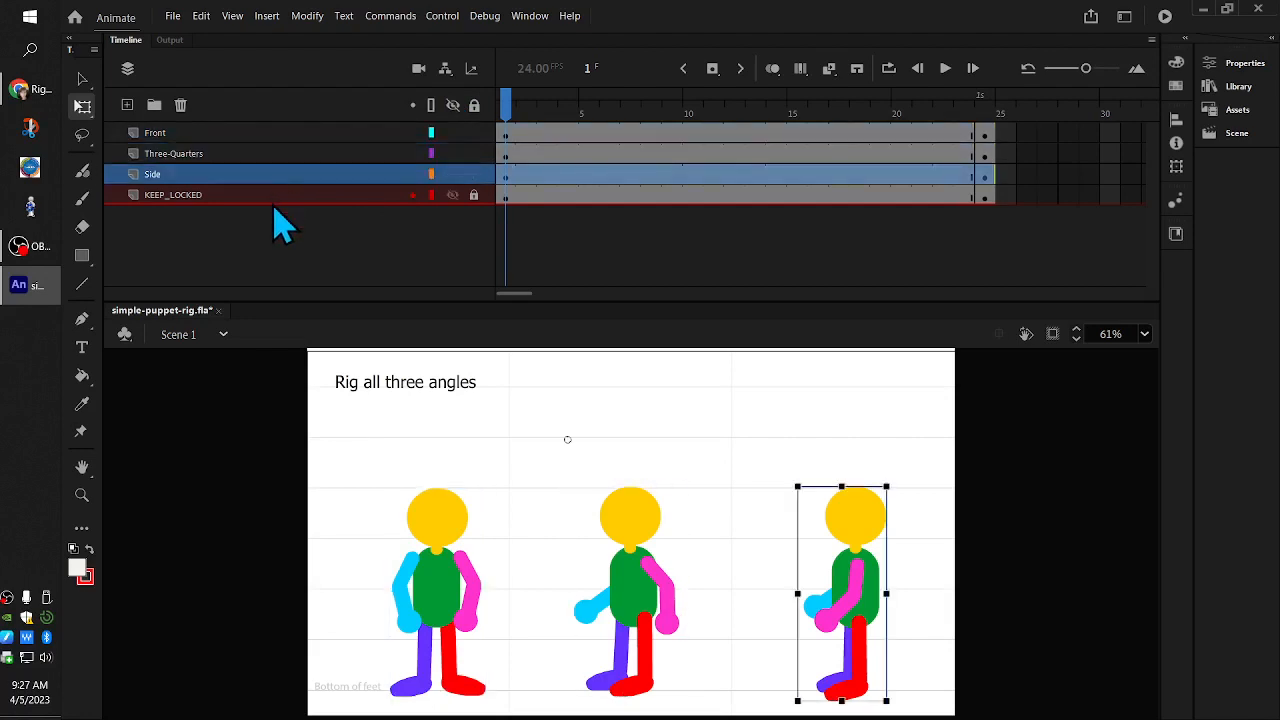
{"action": "left_click", "coordinate": [276, 198]}
{"action": "left_click", "coordinate": [275, 135]}
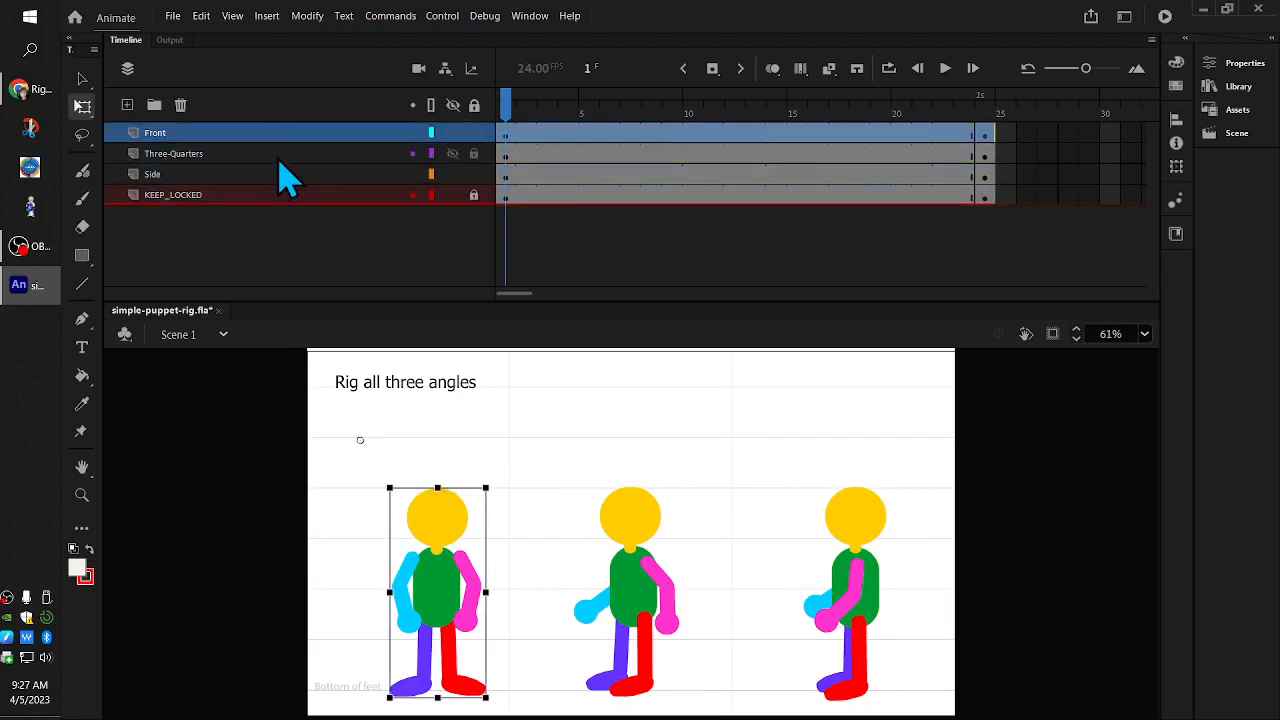
- Open the Three-Quarters symbol, expand its layer folder, and extend all six body-part layers to frame 24 with keyframes there
{"action": "left_click", "coordinate": [280, 160]}
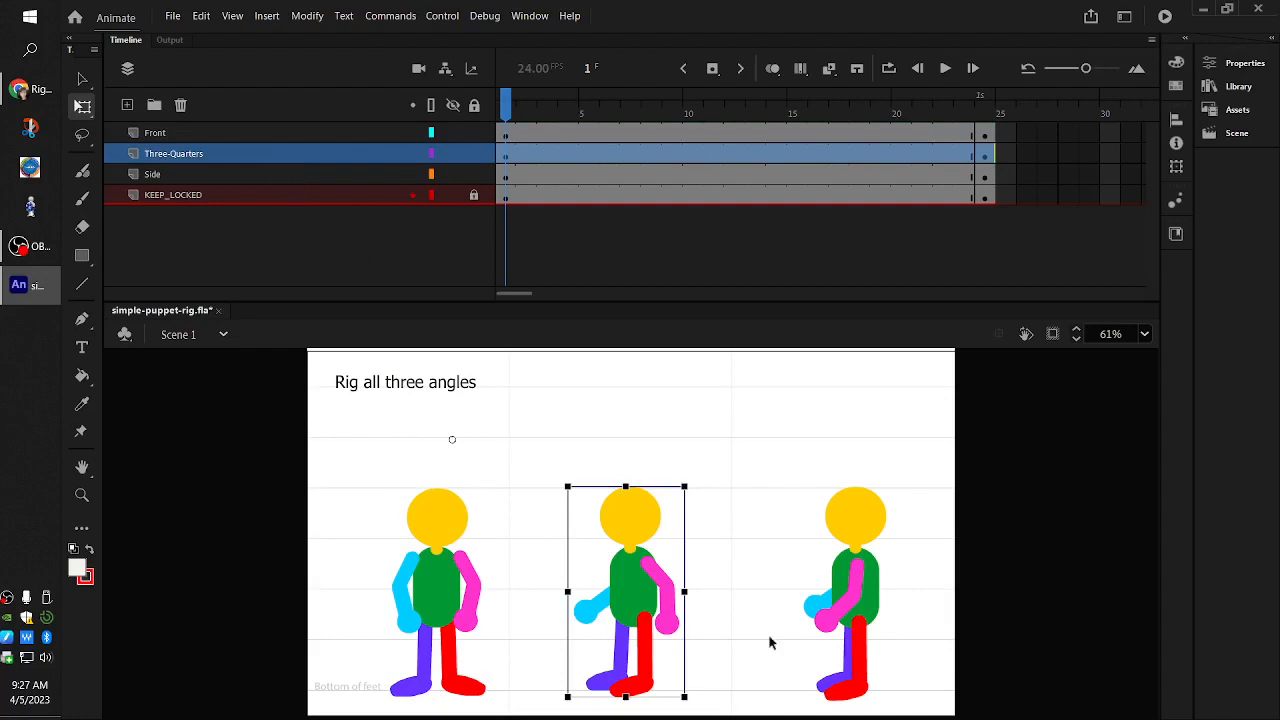
{"action": "double_click", "coordinate": [650, 598]}
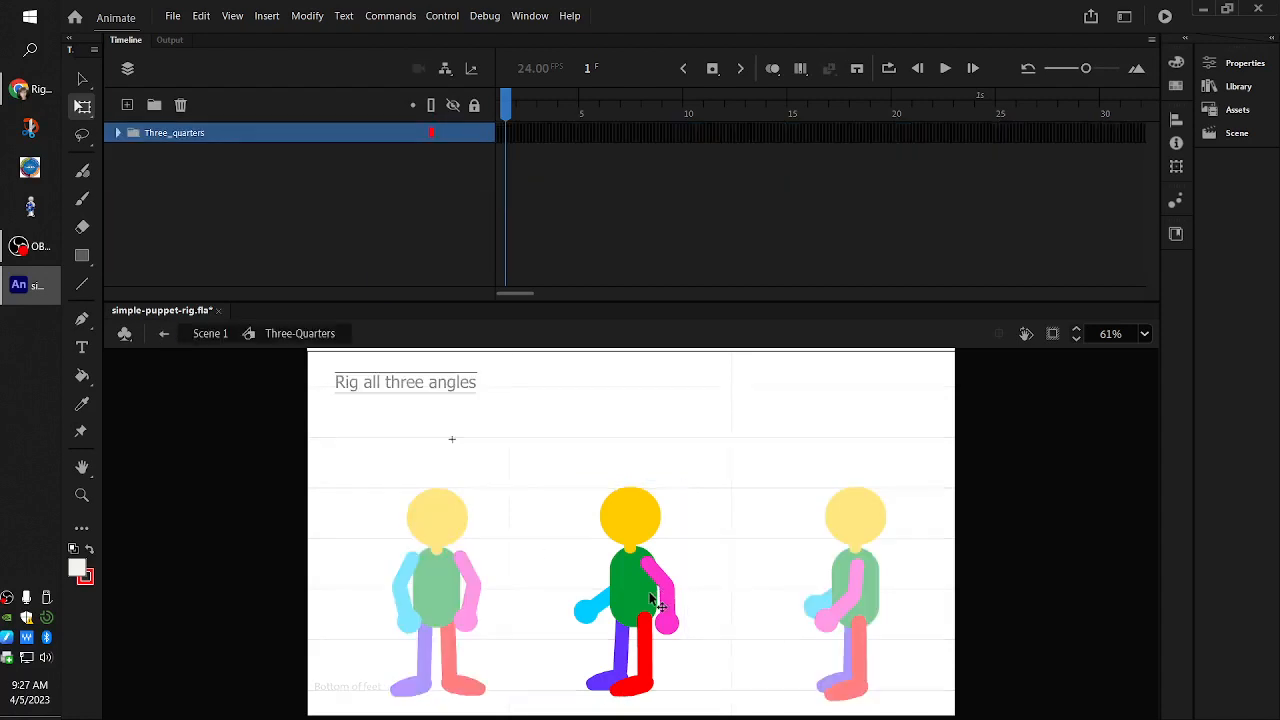
{"action": "left_click", "coordinate": [118, 133]}
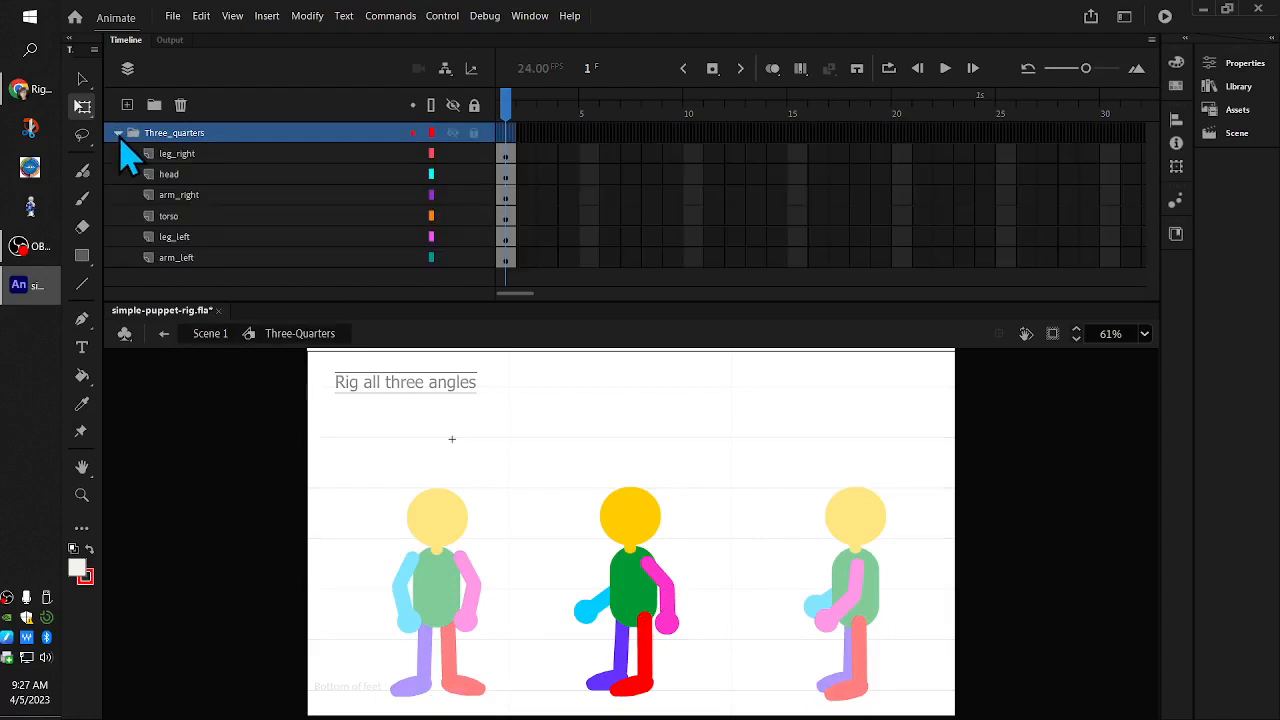
{"action": "left_click", "coordinate": [988, 128]}
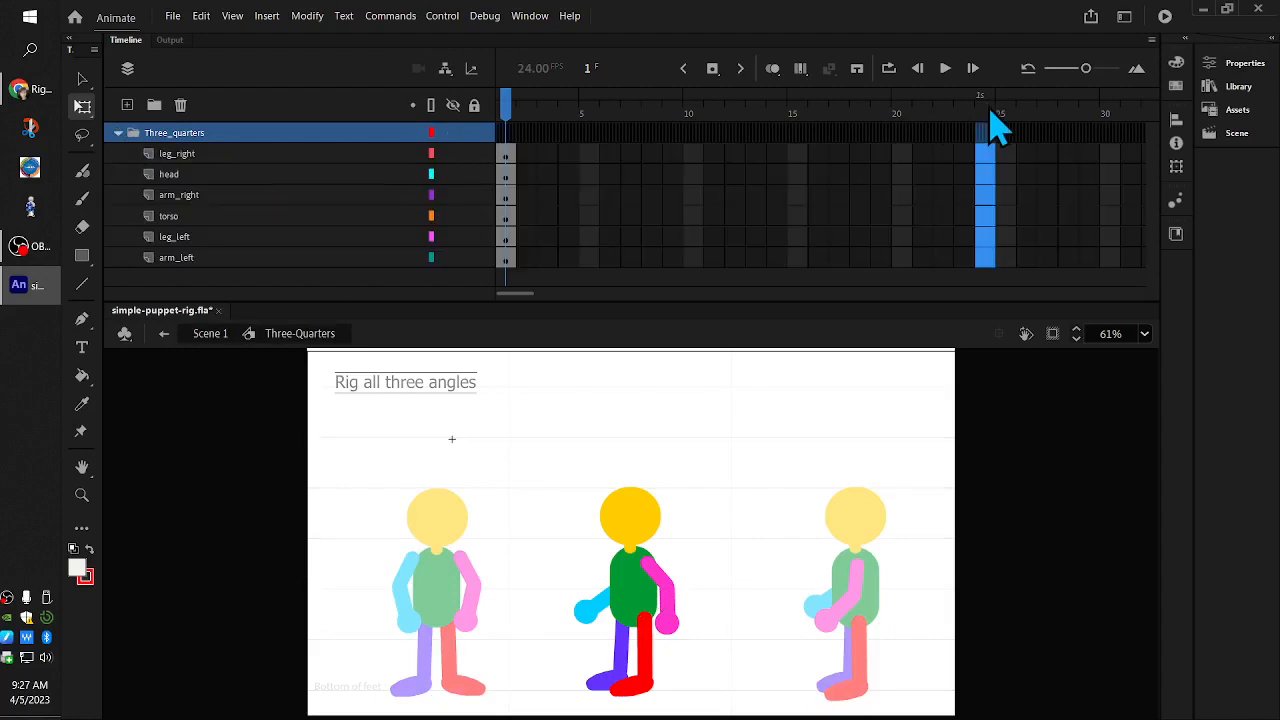
{"action": "key", "text": "F5"}
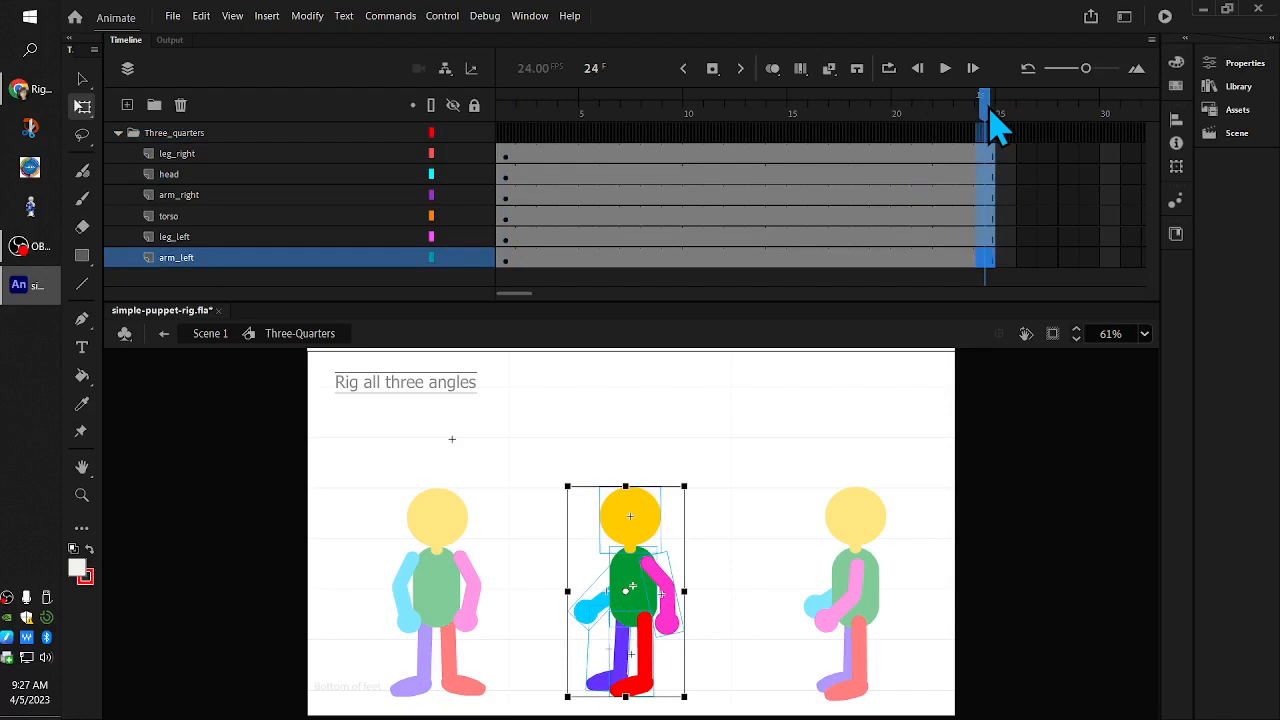
{"action": "left_click_drag", "start_coordinate": [986, 299], "coordinate": [987, 322]}
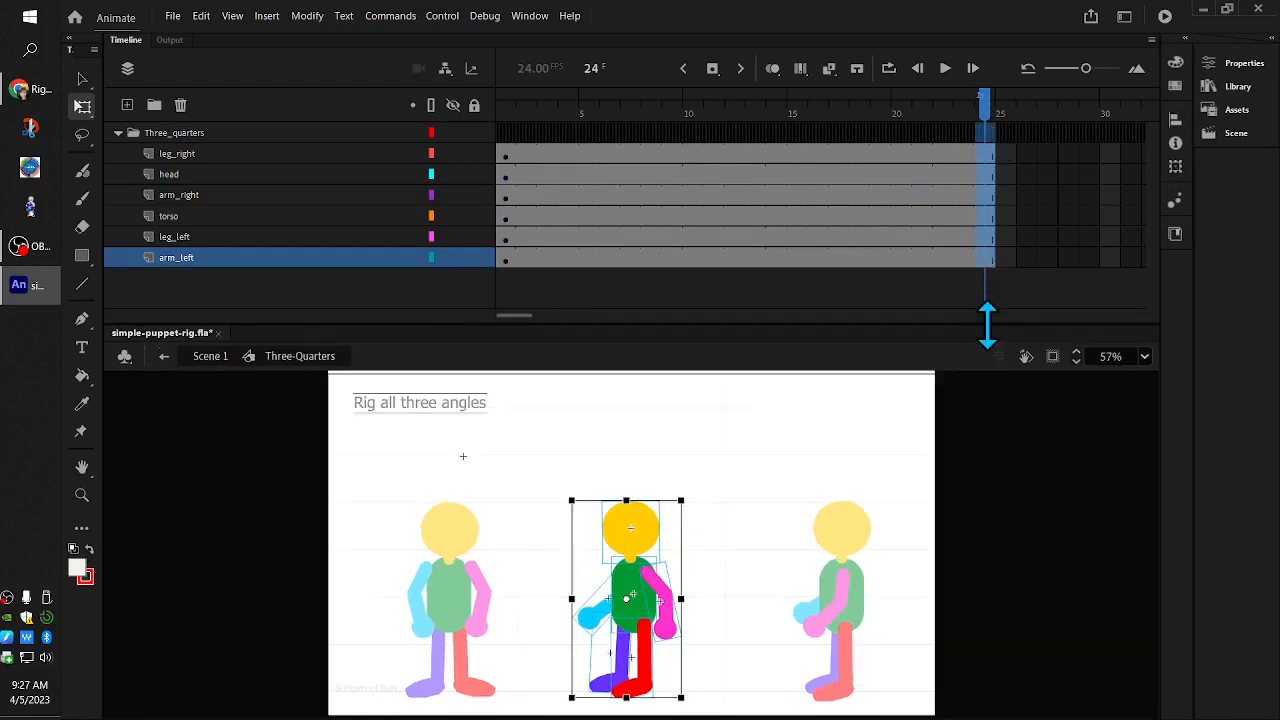
{"action": "left_click", "coordinate": [714, 69]}
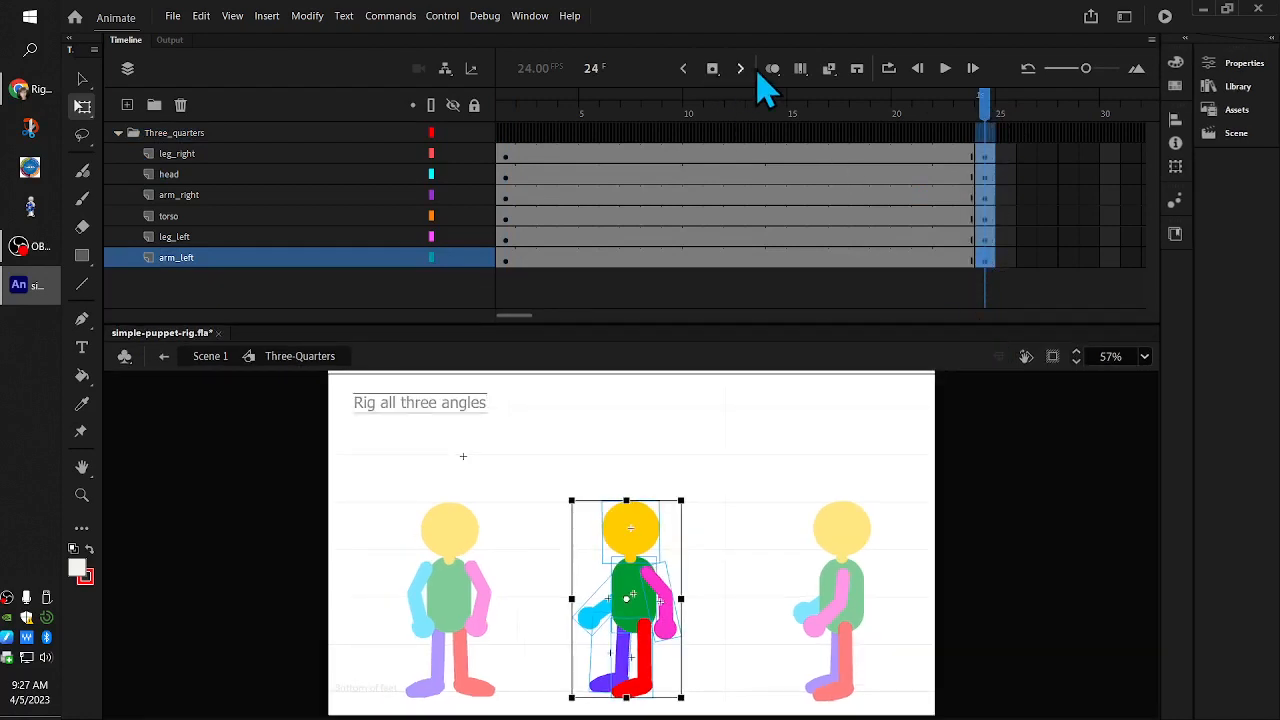
- Create classic tweens between frames 1 and 24 on all six body-part layers of the Three-Quarters symbol
{"action": "left_click_drag", "start_coordinate": [505, 158], "coordinate": [1000, 277]}
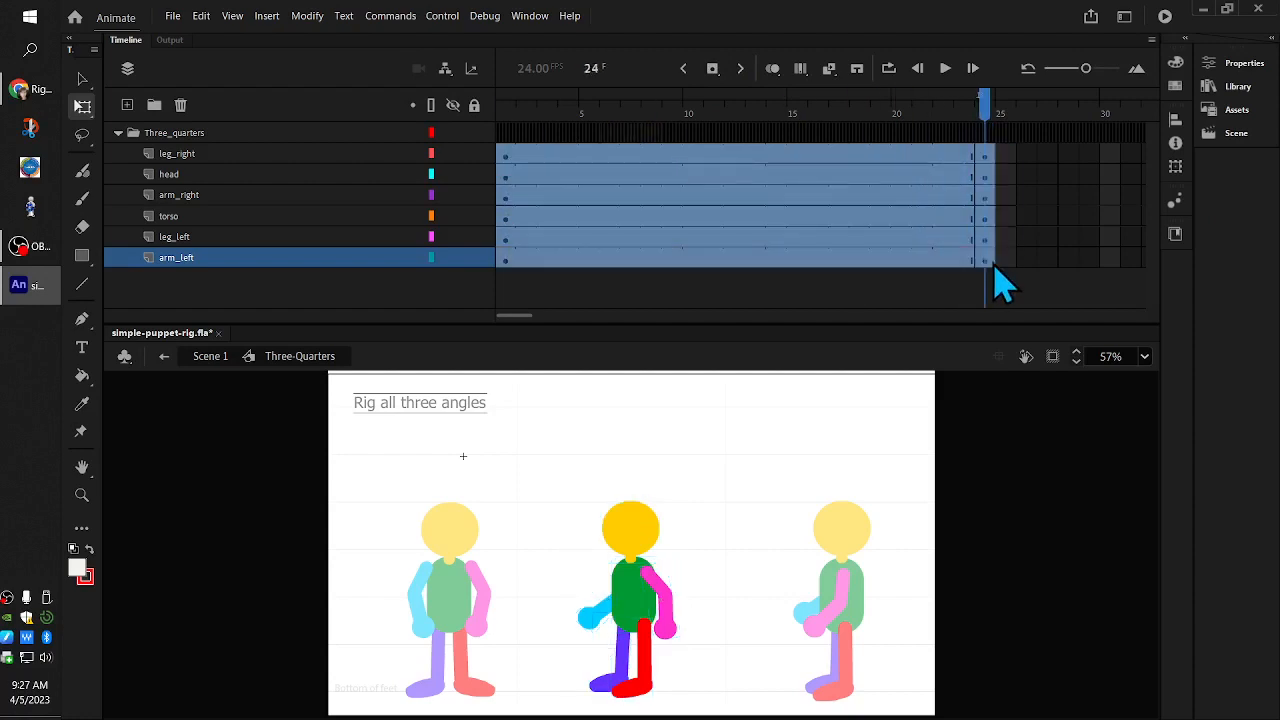
{"action": "right_click", "coordinate": [699, 178]}
{"action": "left_click", "coordinate": [730, 199]}
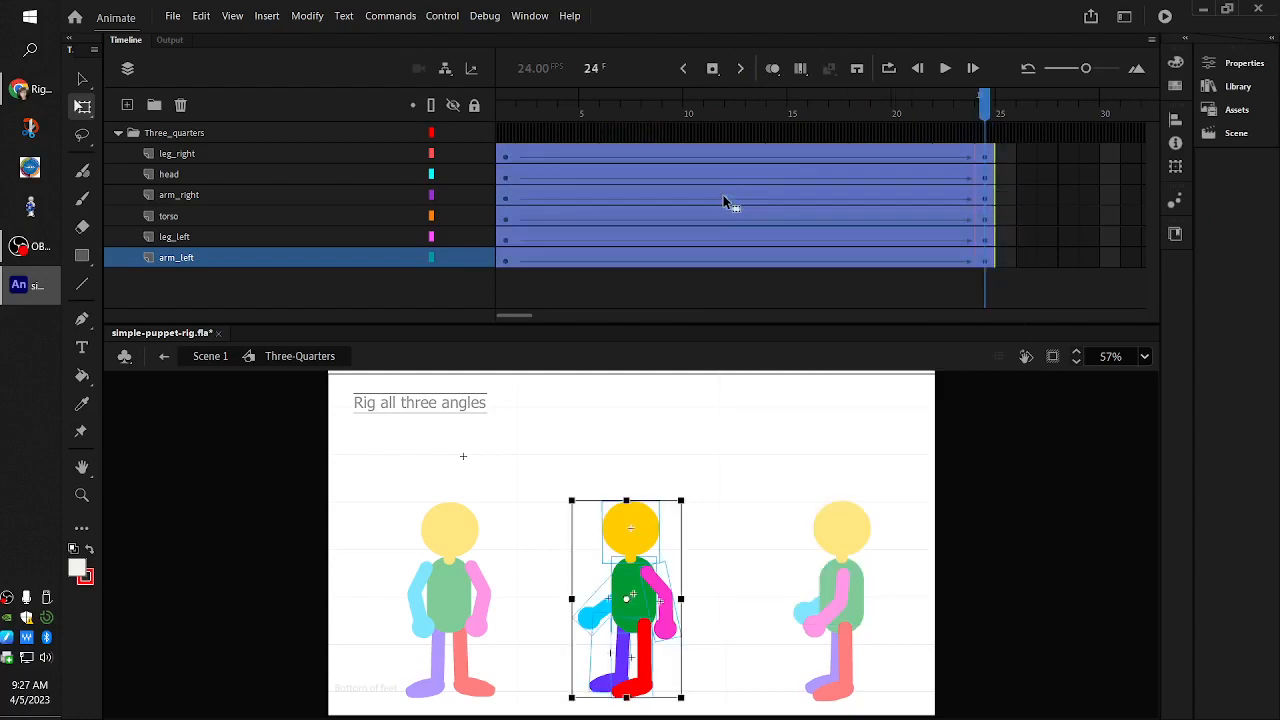
- Insert keyframes at frame 12 on all six tweened layers of the Three-Quarters symbol, keeping the animation 24 frames long
{"action": "left_click", "coordinate": [734, 155]}
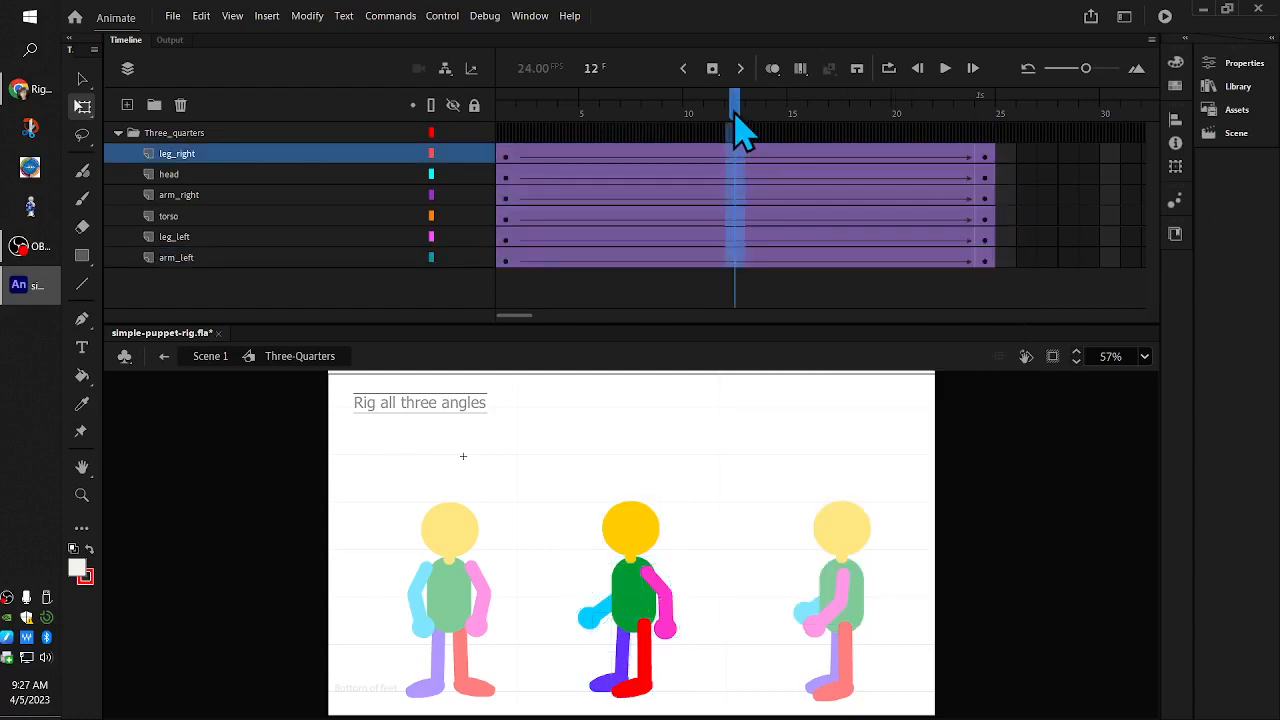
{"action": "key", "text": "F5"}
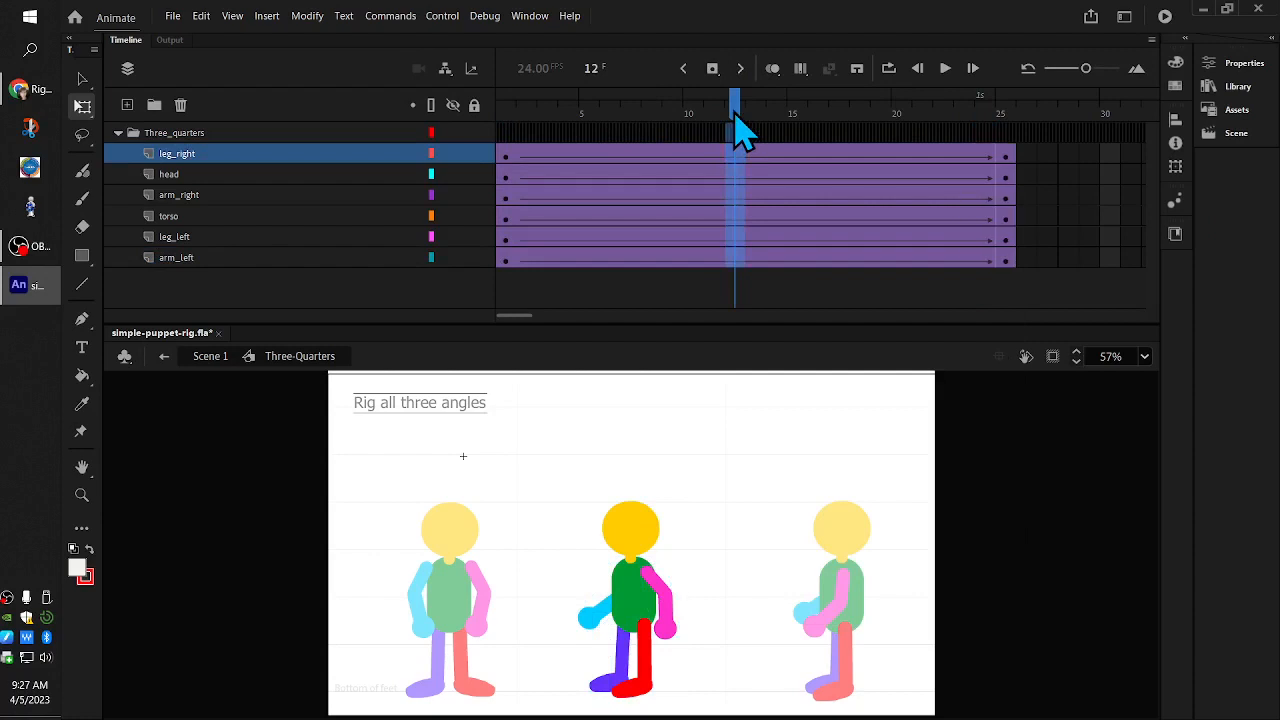
{"action": "key", "text": "ctrl+z"}
{"action": "key", "text": "ctrl+a"}
{"action": "left_click_drag", "start_coordinate": [740, 128], "coordinate": [508, 160]}
{"action": "key", "text": "ctrl+a"}
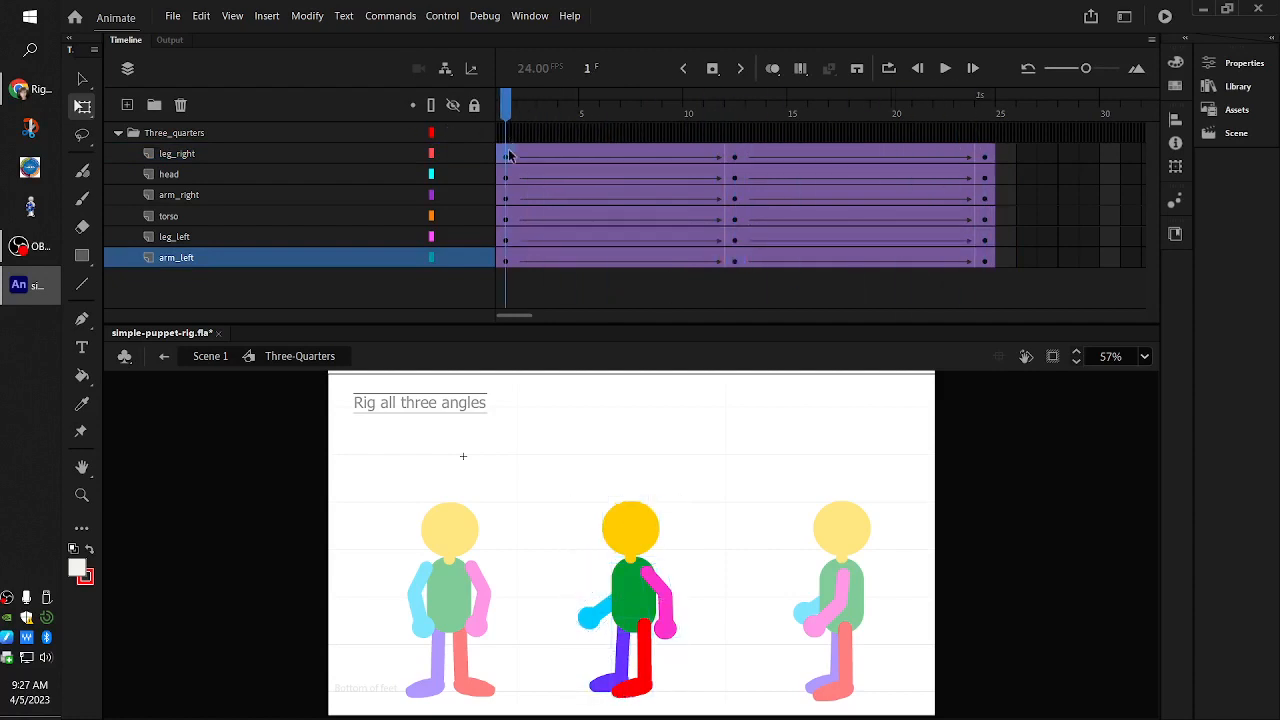
- Step through the Three-Quarters symbol's keyframes on frames 1, 12 and 24 to check the tween layout
{"action": "left_click", "coordinate": [507, 153]}
{"action": "left_click_drag", "start_coordinate": [514, 129], "coordinate": [986, 140]}
{"action": "key", "text": "ctrl+a"}
{"action": "left_click", "coordinate": [988, 130]}
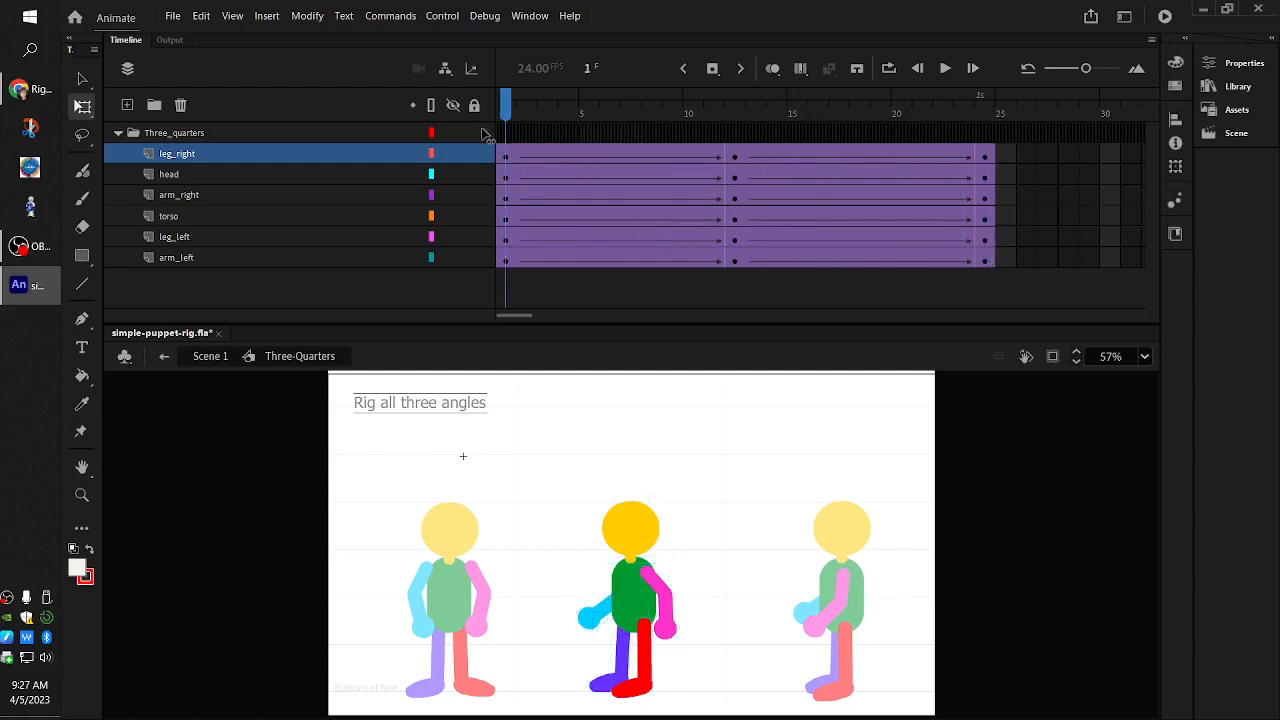
{"action": "left_click", "coordinate": [735, 158]}
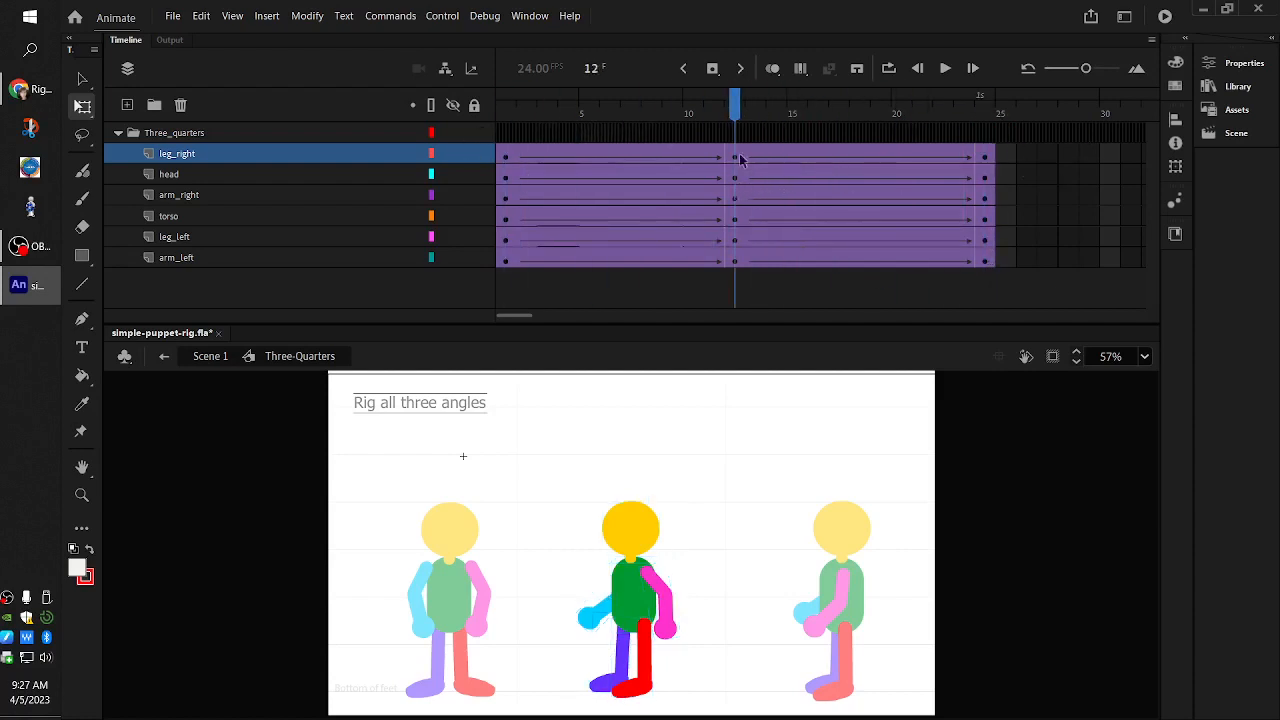
{"action": "key", "text": "Return"}
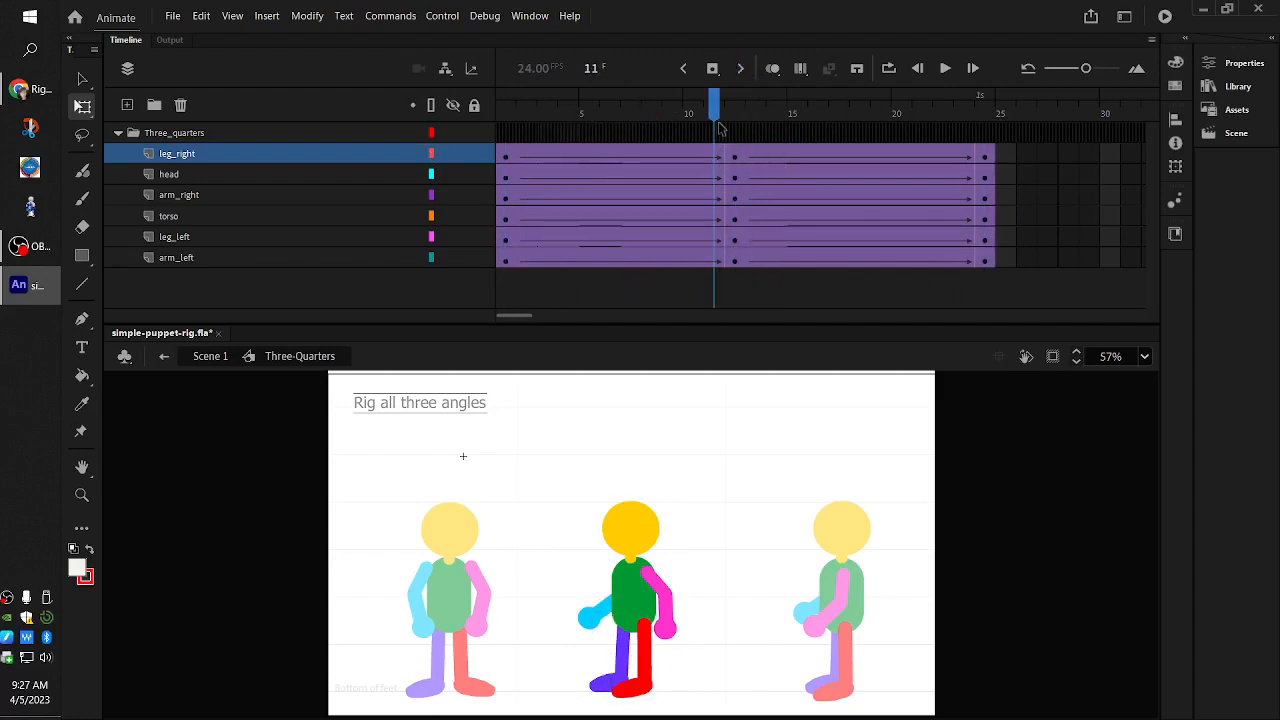
- At frame 12, raise the whole three-quarter puppet and swing both arms upward and outward
{"action": "left_click", "coordinate": [733, 156]}
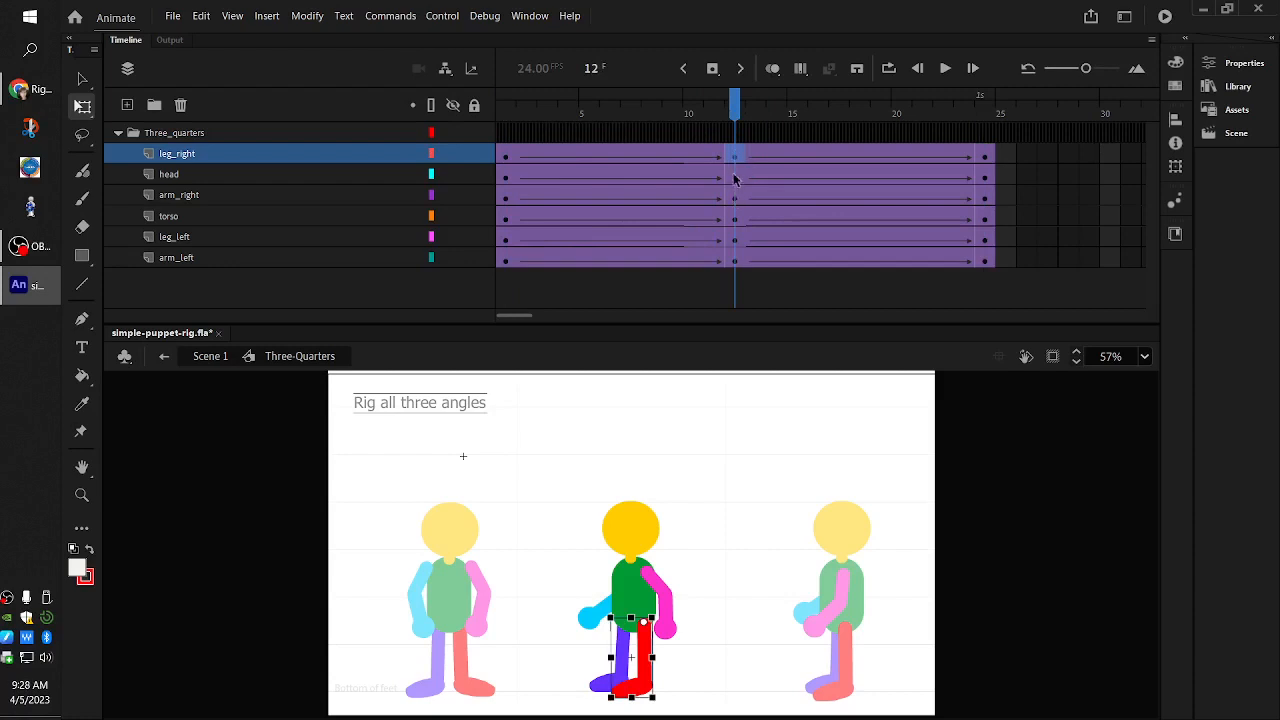
{"action": "left_click", "coordinate": [740, 124]}
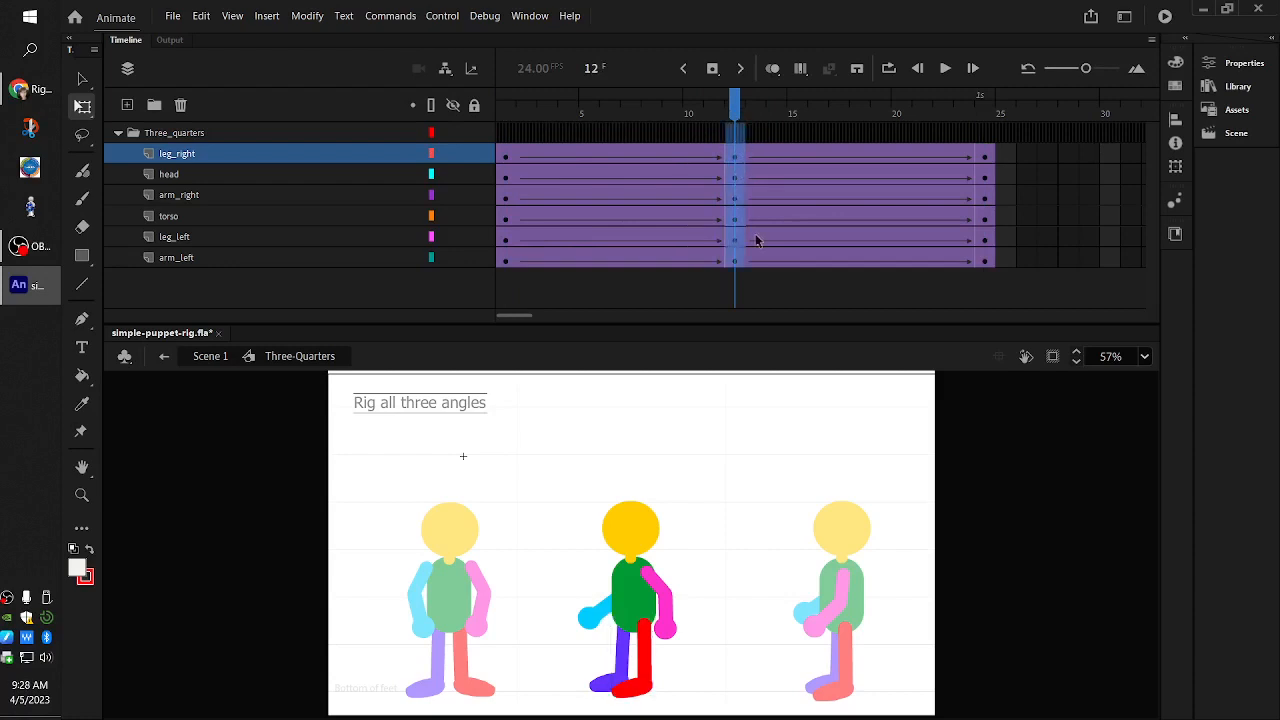
{"action": "left_click_drag", "start_coordinate": [630, 612], "coordinate": [631, 564]}
{"action": "left_click", "coordinate": [670, 580]}
{"action": "left_click_drag", "start_coordinate": [697, 594], "coordinate": [745, 524]}
{"action": "left_click", "coordinate": [600, 578]}
{"action": "left_click_drag", "start_coordinate": [603, 612], "coordinate": [553, 532]}
- Spread the puppet's legs apart in a leap at frame 12, then tilt the head and readjust the blue arm
{"action": "left_click", "coordinate": [652, 640]}
{"action": "left_click_drag", "start_coordinate": [670, 666], "coordinate": [565, 605]}
{"action": "left_click", "coordinate": [626, 642]}
{"action": "left_click", "coordinate": [655, 482]}
{"action": "left_click_drag", "start_coordinate": [672, 455], "coordinate": [698, 457]}
{"action": "mouse_move", "coordinate": [749, 130]}
{"action": "left_mouse_down"}
{"action": "mouse_move", "coordinate": [586, 130]}
{"action": "mouse_move", "coordinate": [737, 133]}
{"action": "left_mouse_up"}
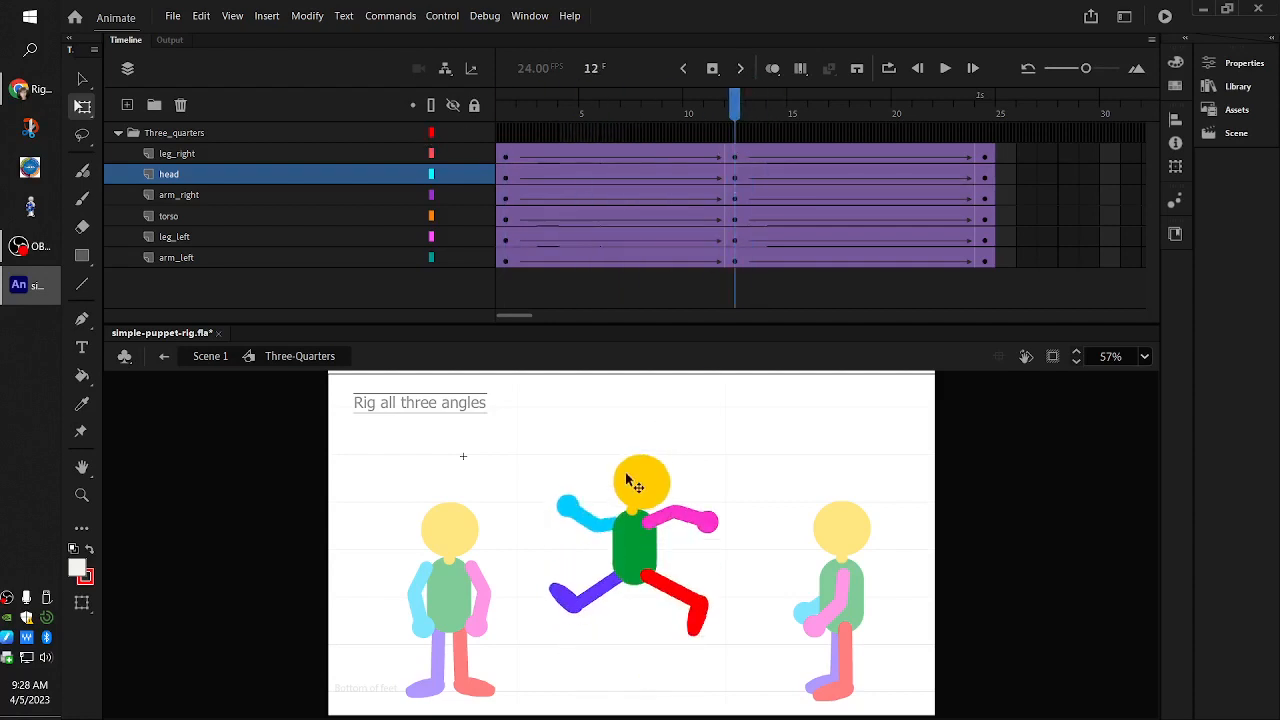
{"action": "left_click", "coordinate": [575, 515]}
{"action": "left_click_drag", "start_coordinate": [563, 489], "coordinate": [600, 451]}
- Play the Three-Quarters symbol's timeline from frame 1 to preview the jumping motion, and rewind to frame 1
{"action": "left_click_drag", "start_coordinate": [737, 122], "coordinate": [395, 175]}
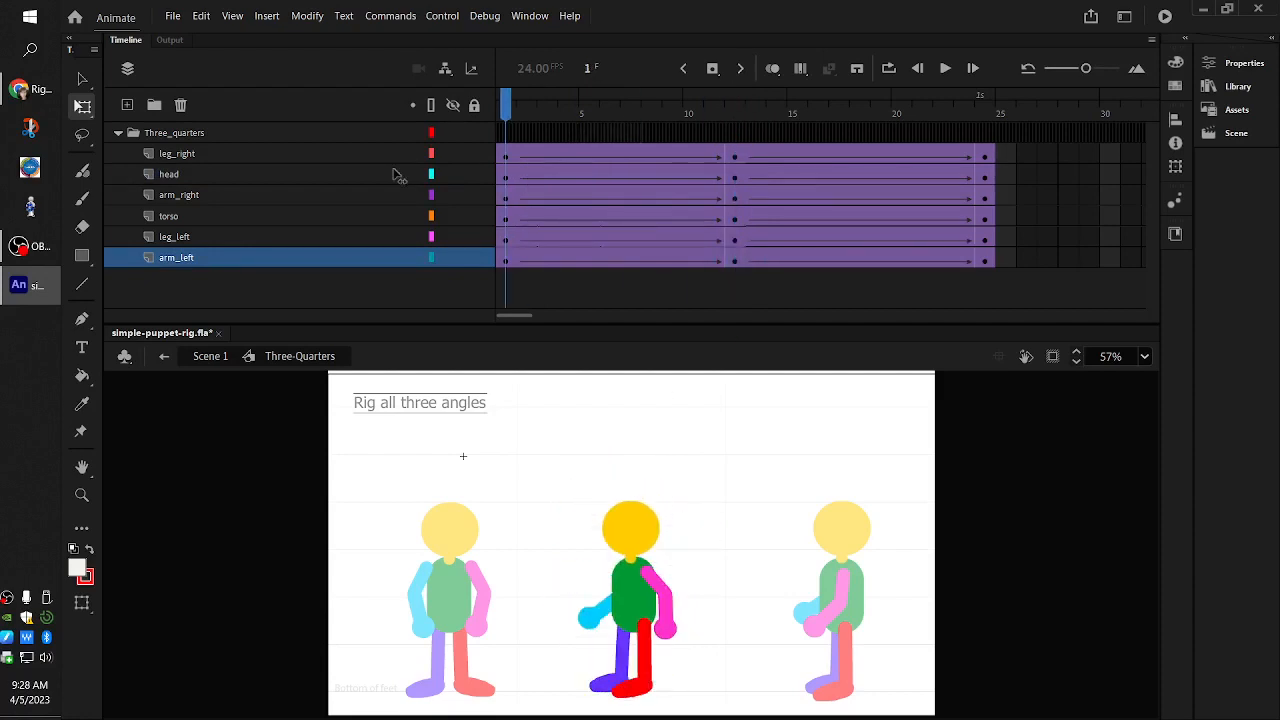
{"action": "left_click", "coordinate": [946, 70]}
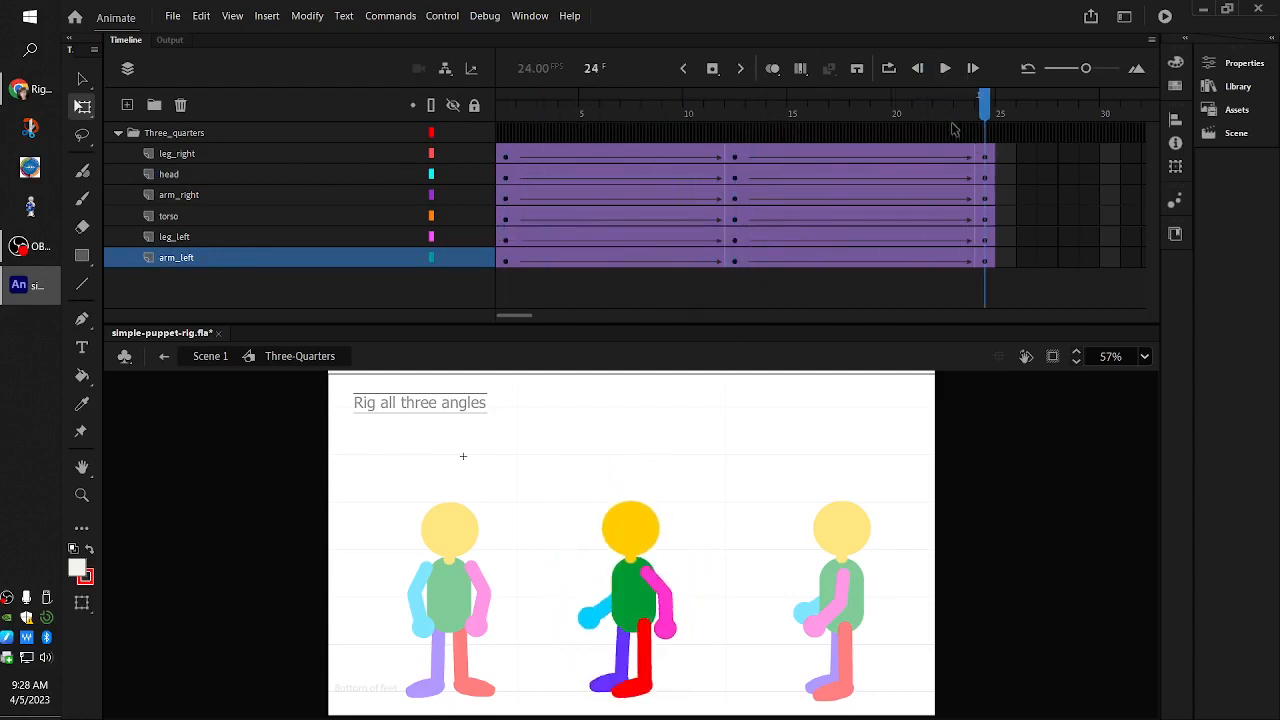
{"action": "left_click_drag", "start_coordinate": [966, 128], "coordinate": [512, 160]}
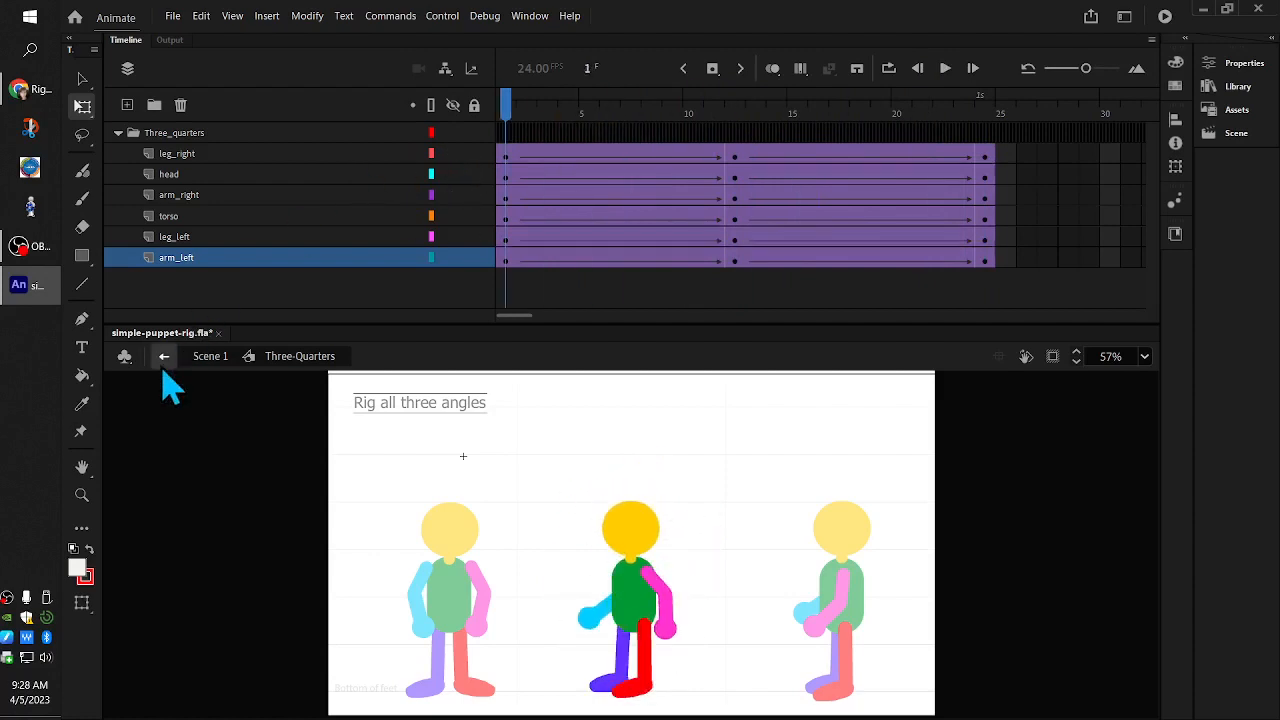
- Return to Scene 1 and scrub the main timeline to preview the three-quarter puppet's animation in the scene
{"action": "left_click", "coordinate": [164, 358]}
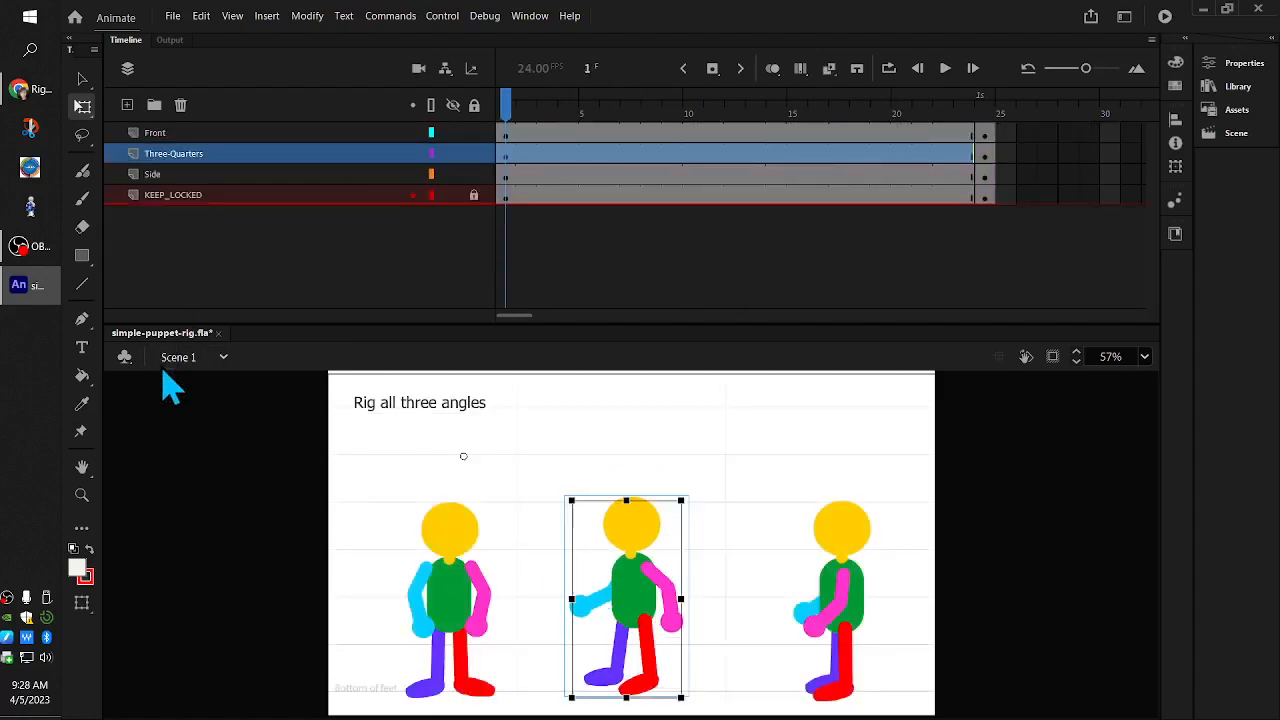
{"action": "left_click", "coordinate": [237, 499]}
{"action": "left_click_drag", "start_coordinate": [505, 105], "coordinate": [505, 148]}
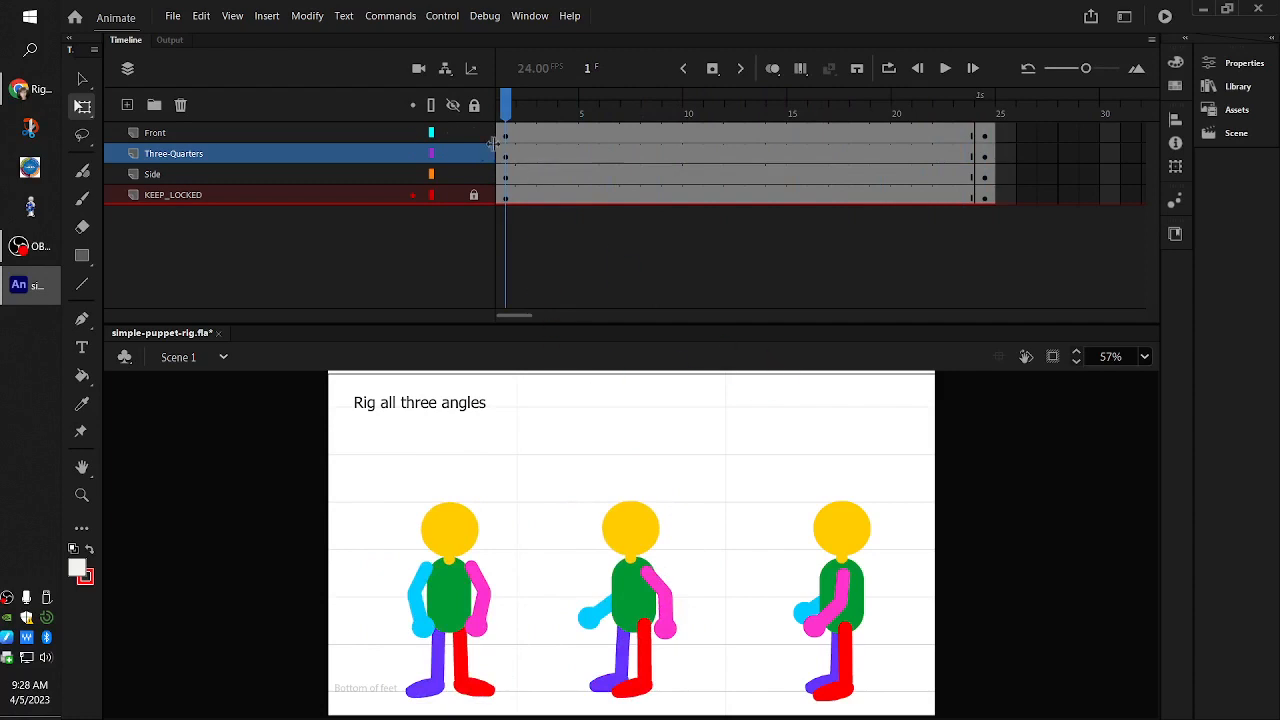
{"action": "mouse_move", "coordinate": [508, 110]}
{"action": "left_mouse_down"}
{"action": "mouse_move", "coordinate": [985, 126]}
{"action": "mouse_move", "coordinate": [496, 132]}
{"action": "left_mouse_up"}
{"action": "left_click", "coordinate": [201, 176]}
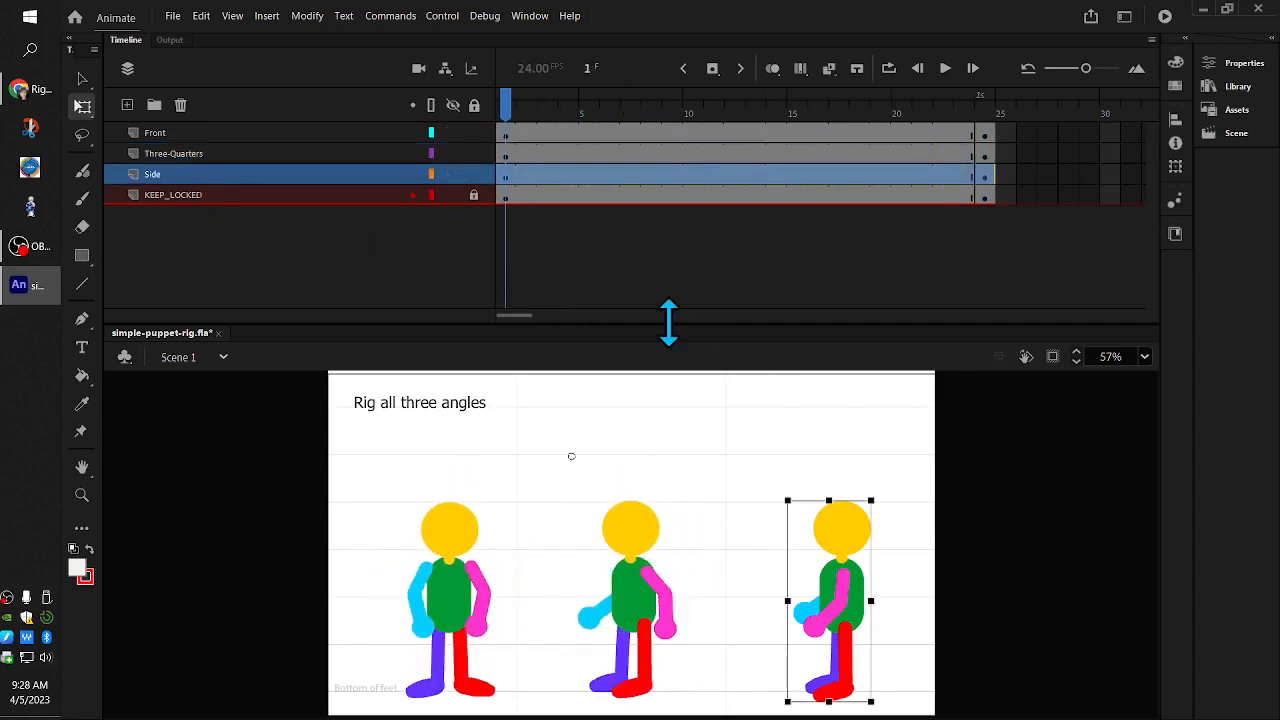
{"action": "left_click_drag", "start_coordinate": [782, 325], "coordinate": [780, 339]}
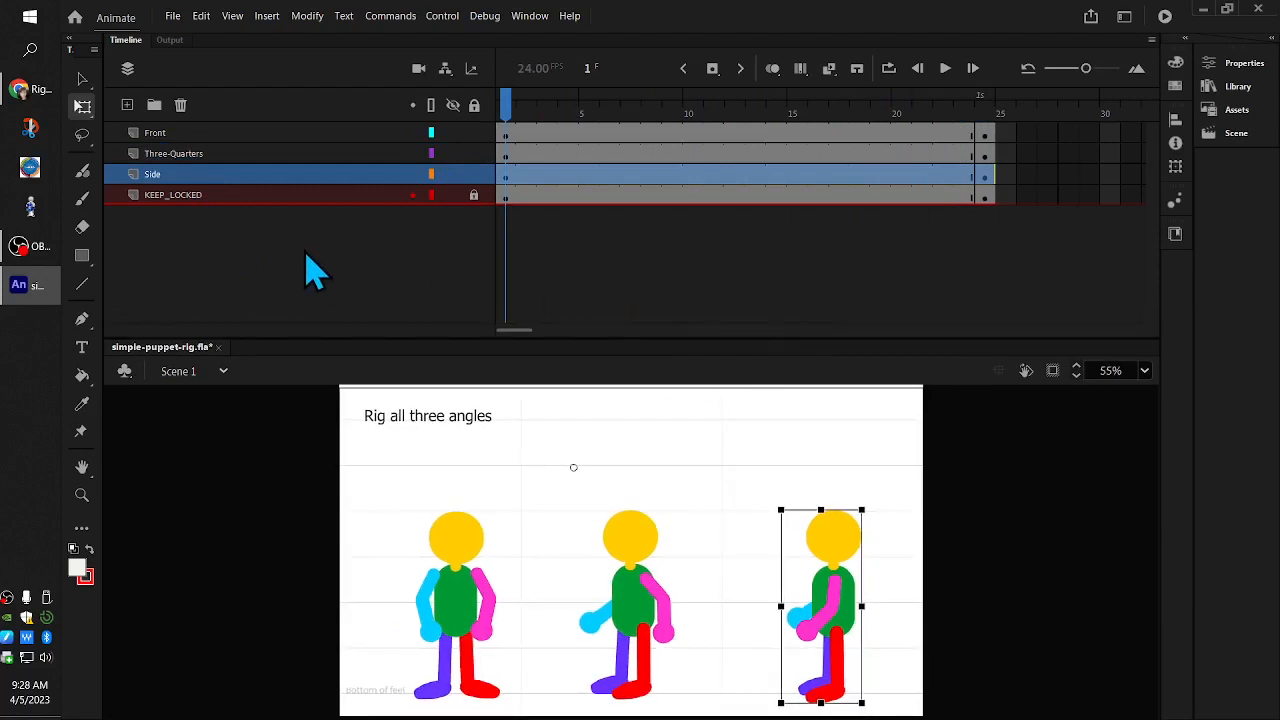
{"action": "right_click", "coordinate": [166, 176]}
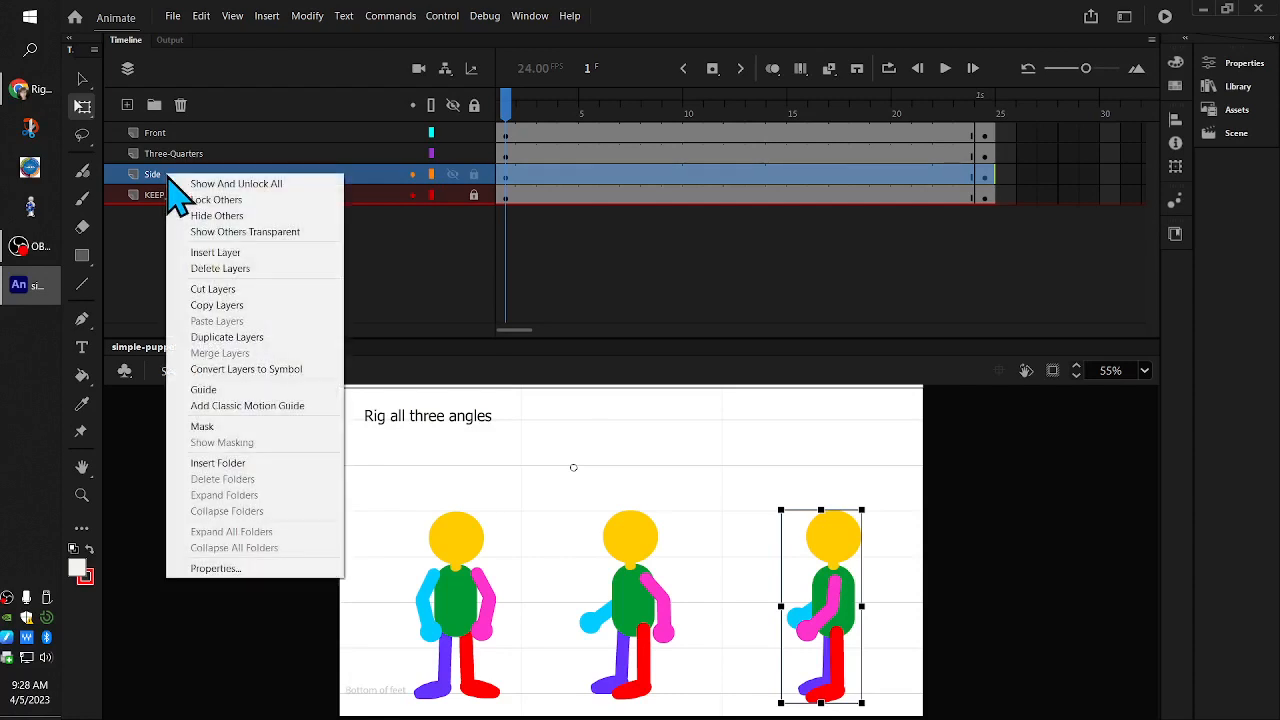
{"action": "left_click", "coordinate": [393, 270]}
{"action": "left_click", "coordinate": [390, 262]}
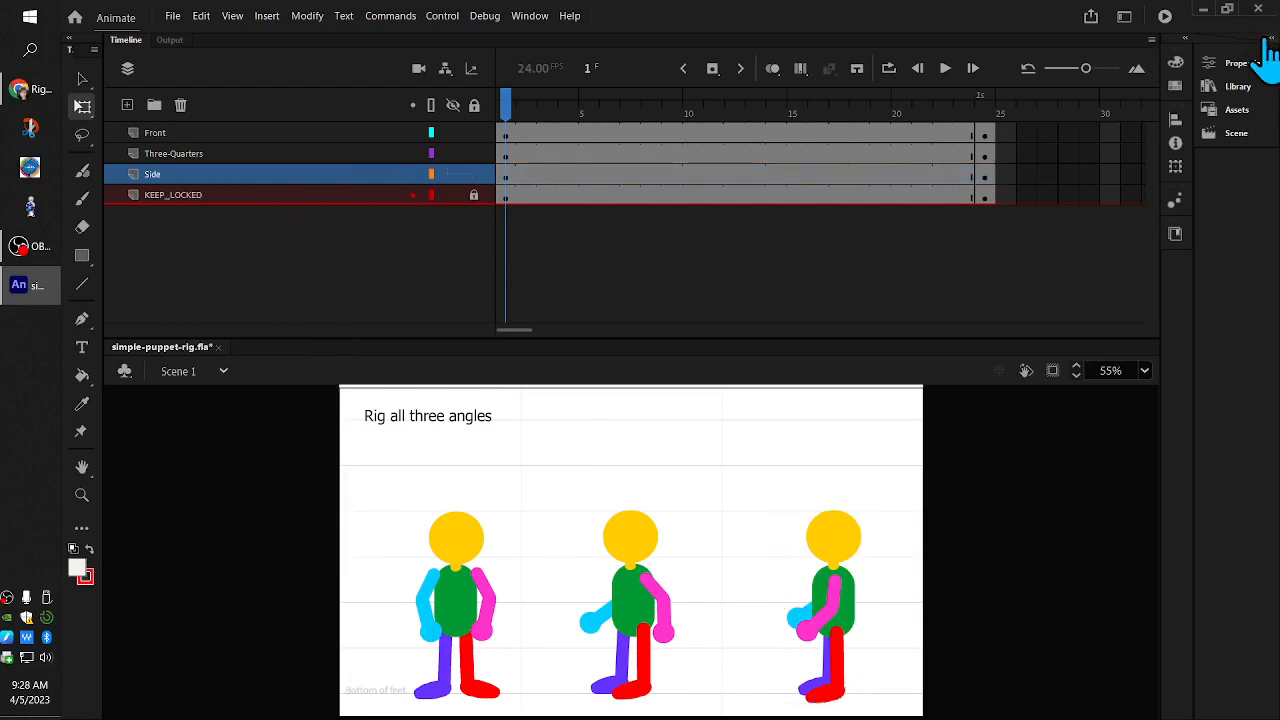
- Show the object properties and change the Side puppet's instance on frame 24 from Graphic to Movie Clip
{"action": "left_click", "coordinate": [1268, 44]}
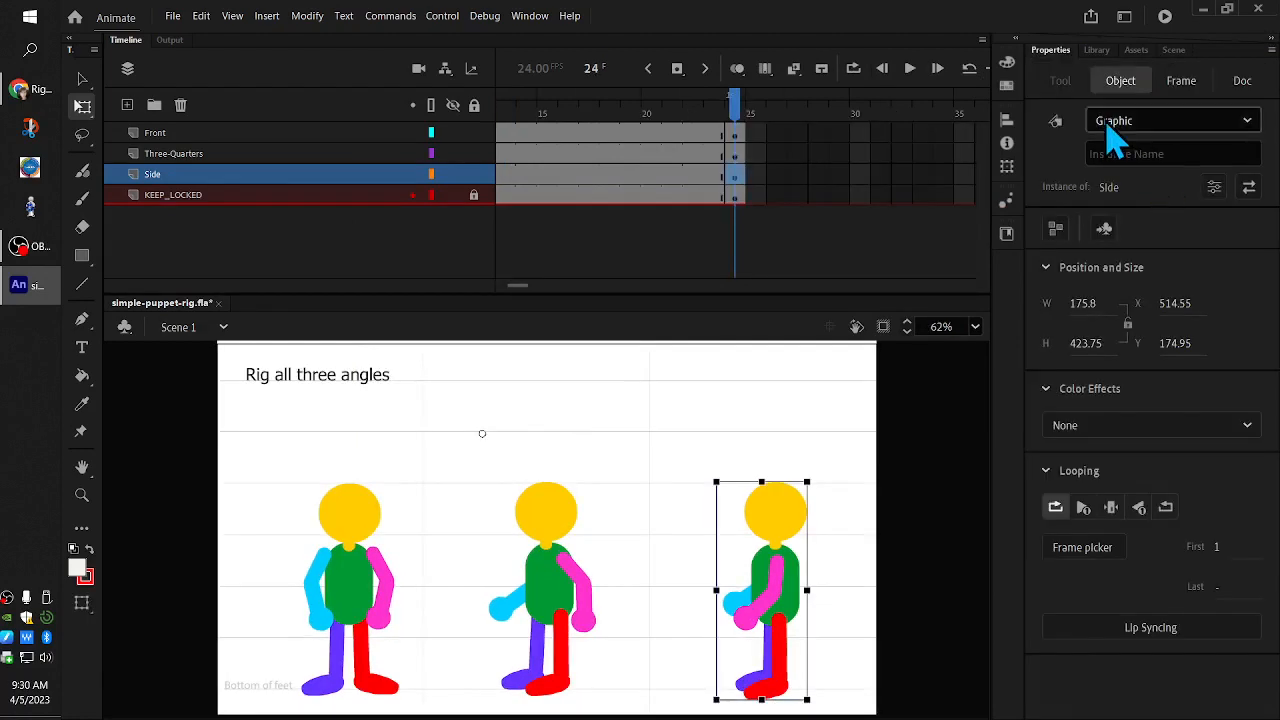
{"action": "left_click", "coordinate": [1117, 119]}
{"action": "left_click", "coordinate": [1150, 147]}
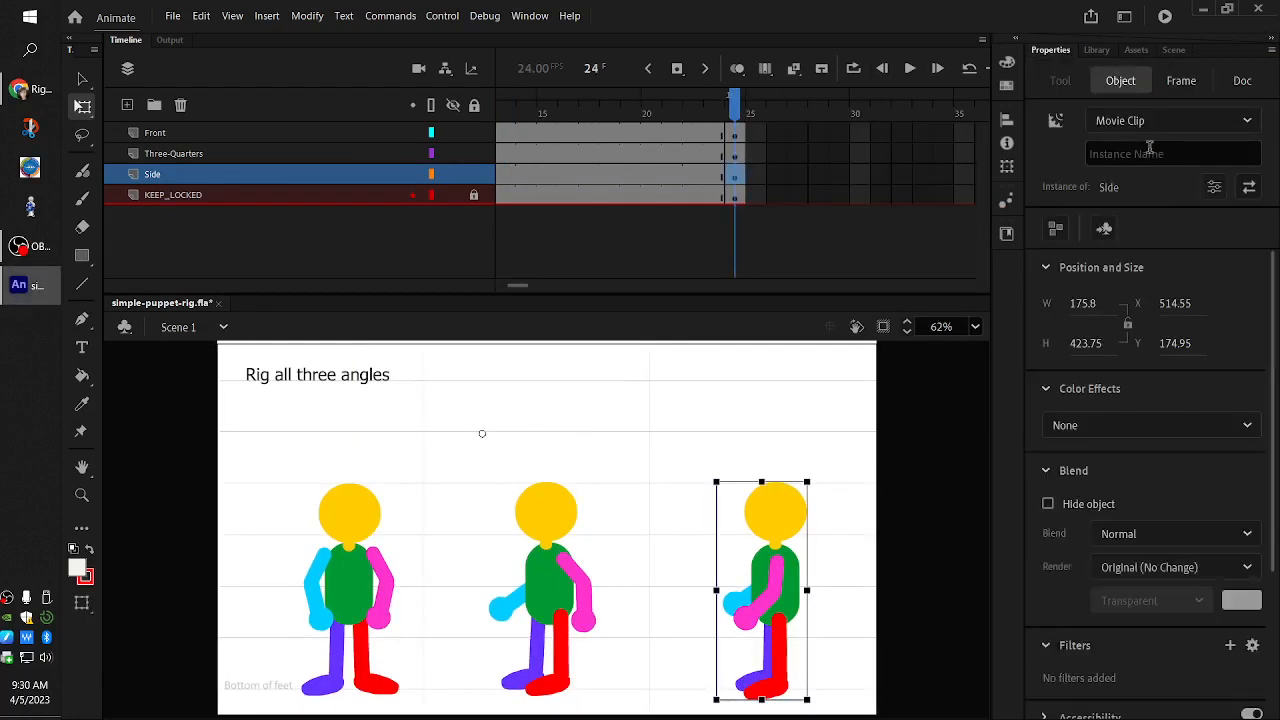
- Change the Side puppet's instance on frame 1 to Movie Clip and scrub the main timeline to check it
{"action": "left_click_drag", "start_coordinate": [736, 106], "coordinate": [651, 137]}
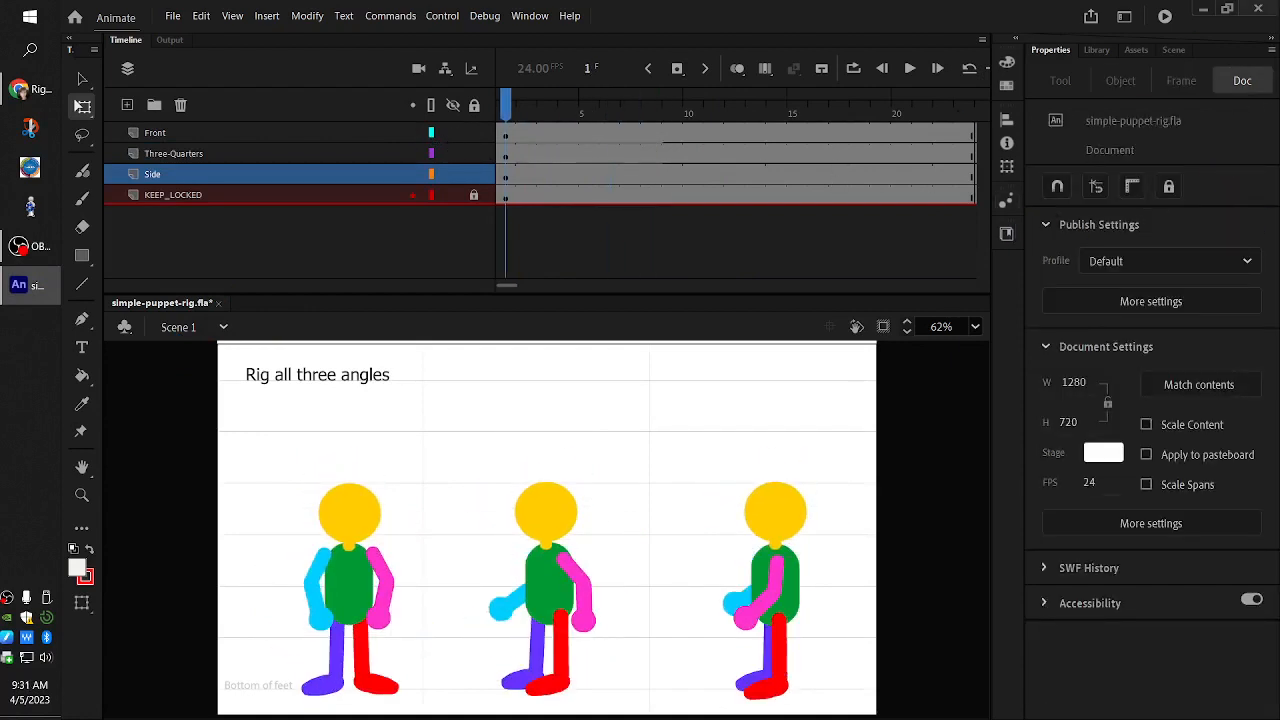
{"action": "left_click", "coordinate": [790, 530]}
{"action": "left_click", "coordinate": [1175, 121]}
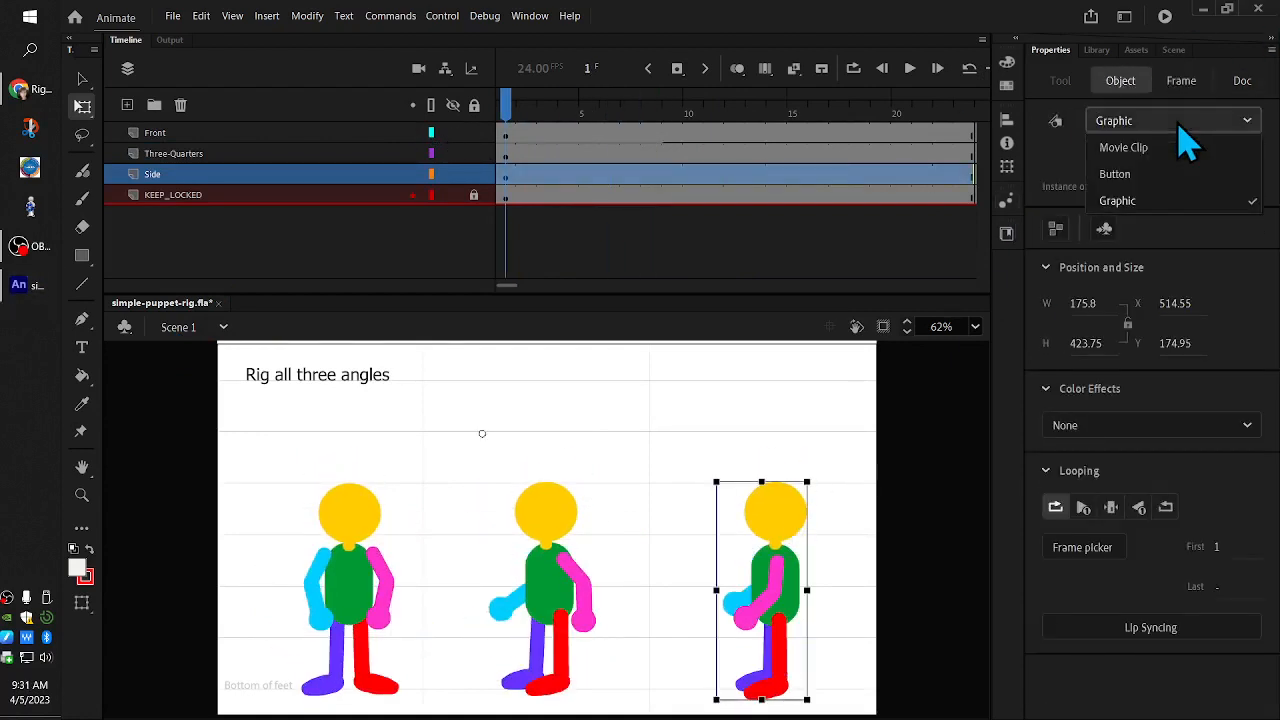
{"action": "left_click", "coordinate": [1160, 148]}
{"action": "left_click_drag", "start_coordinate": [508, 104], "coordinate": [443, 120]}
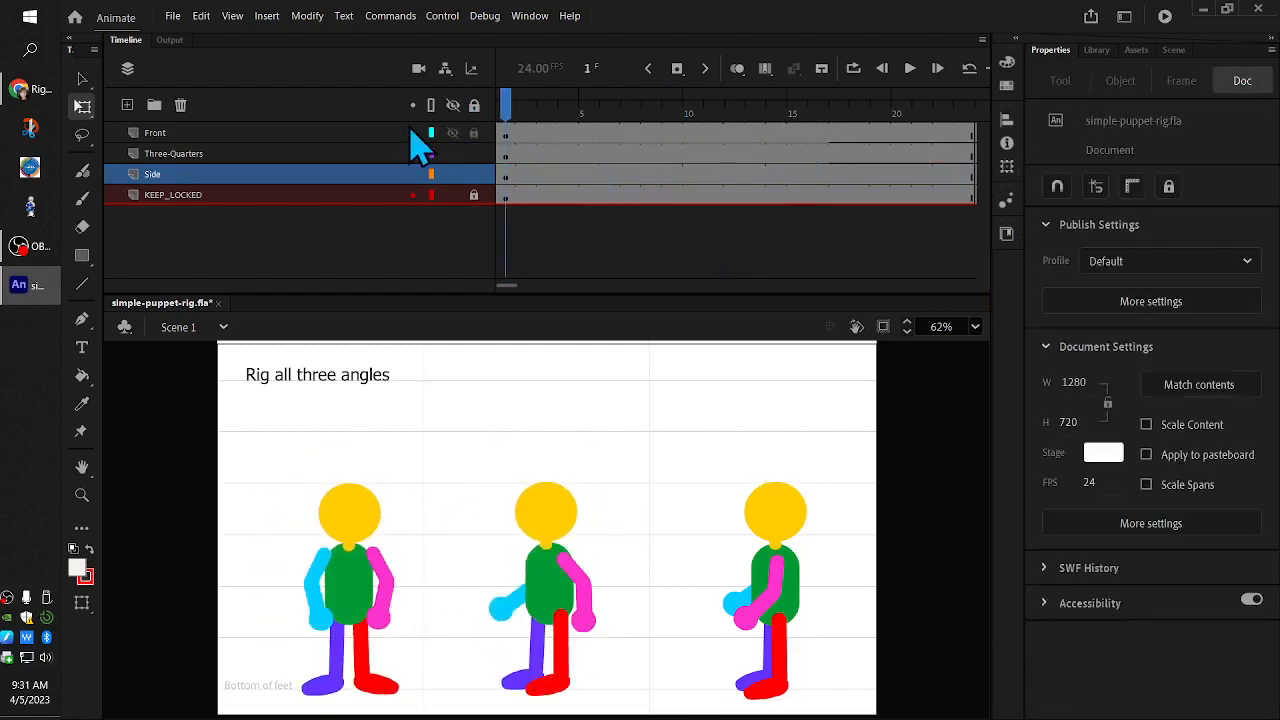
- Play the main timeline to preview the three puppets, and open the Side symbol to play its own timeline
{"action": "left_click", "coordinate": [918, 78]}
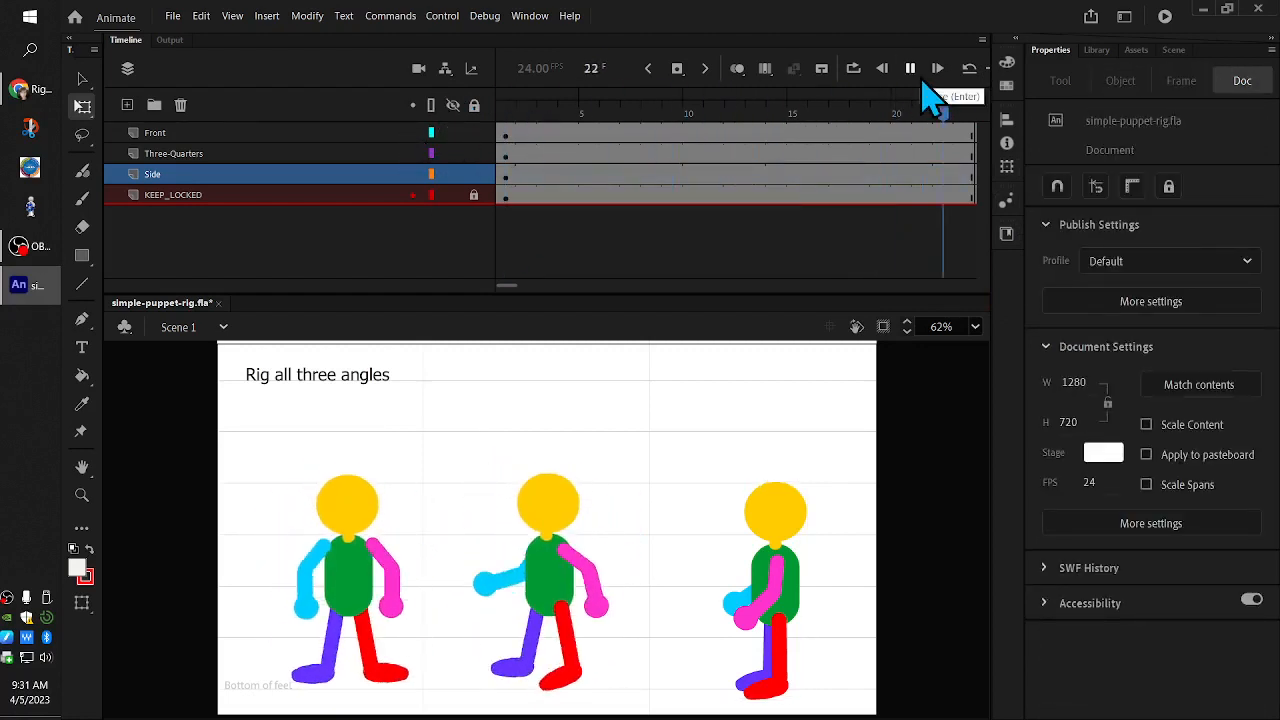
{"action": "left_click", "coordinate": [912, 70]}
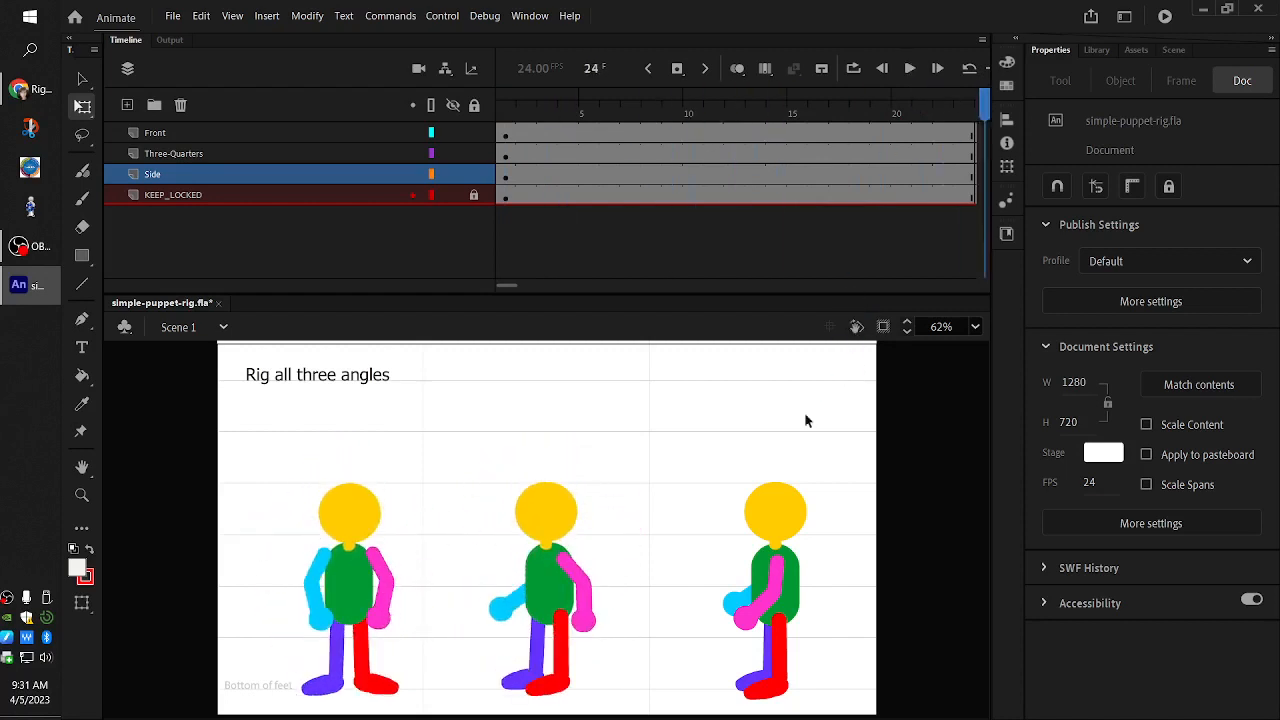
{"action": "double_click", "coordinate": [776, 550]}
{"action": "left_click", "coordinate": [910, 72]}
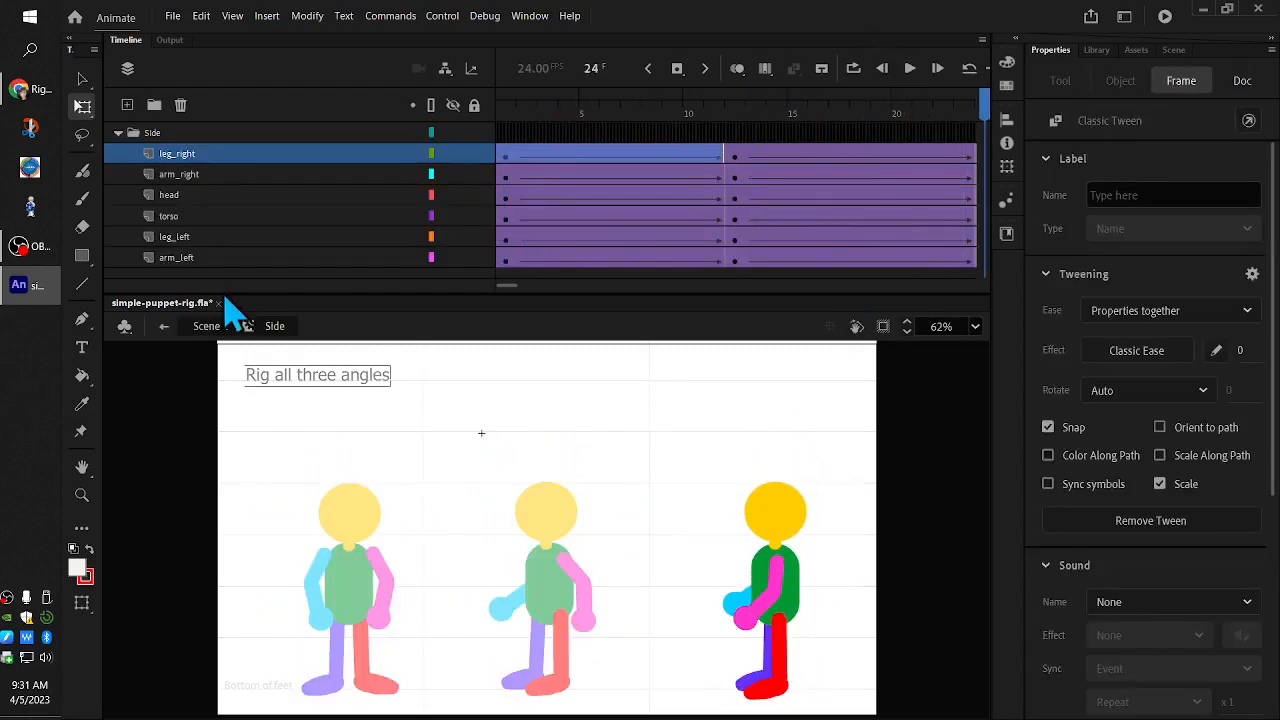
- Return to Scene 1, test the movie to preview all three puppets' playback, and close the preview
{"action": "left_click", "coordinate": [164, 328]}
{"action": "left_click", "coordinate": [908, 70]}
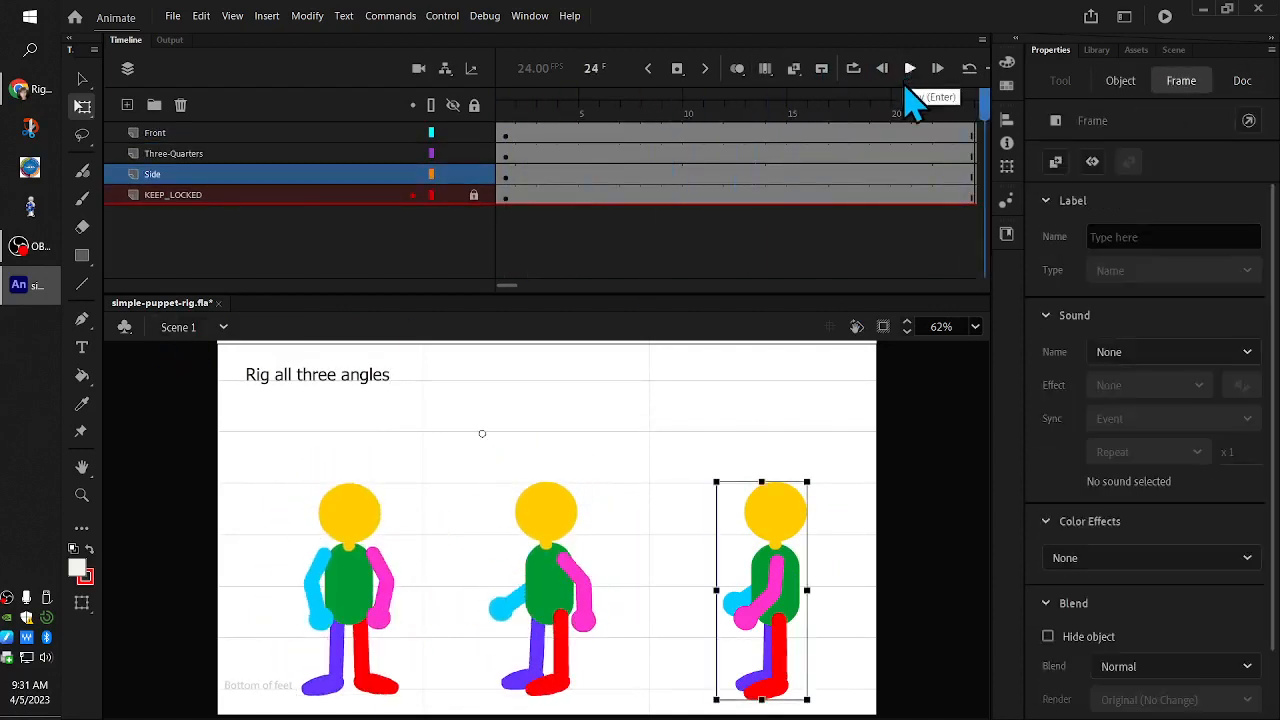
{"action": "left_click", "coordinate": [1165, 16]}
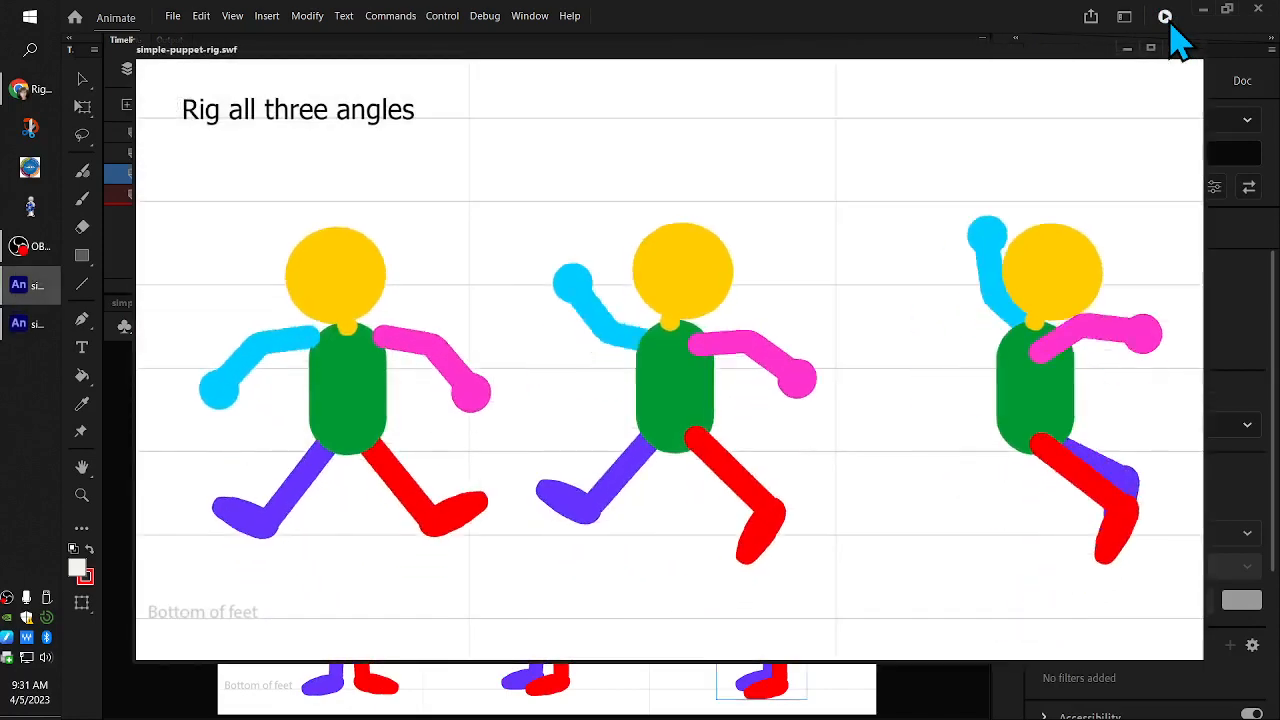
{"action": "left_click", "coordinate": [1182, 50]}
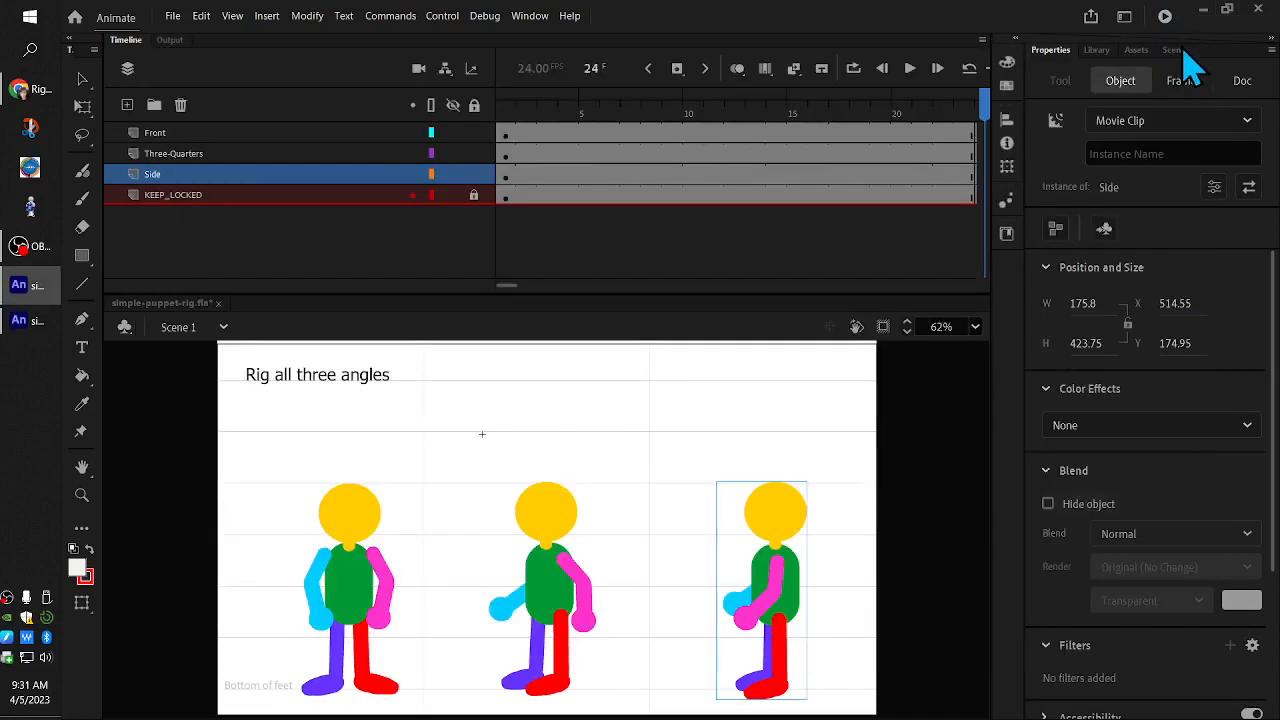
- Change the Side puppet's instance on frame 24 to Graphic and scrub the main timeline back to frame 1
{"action": "key", "text": "q"}
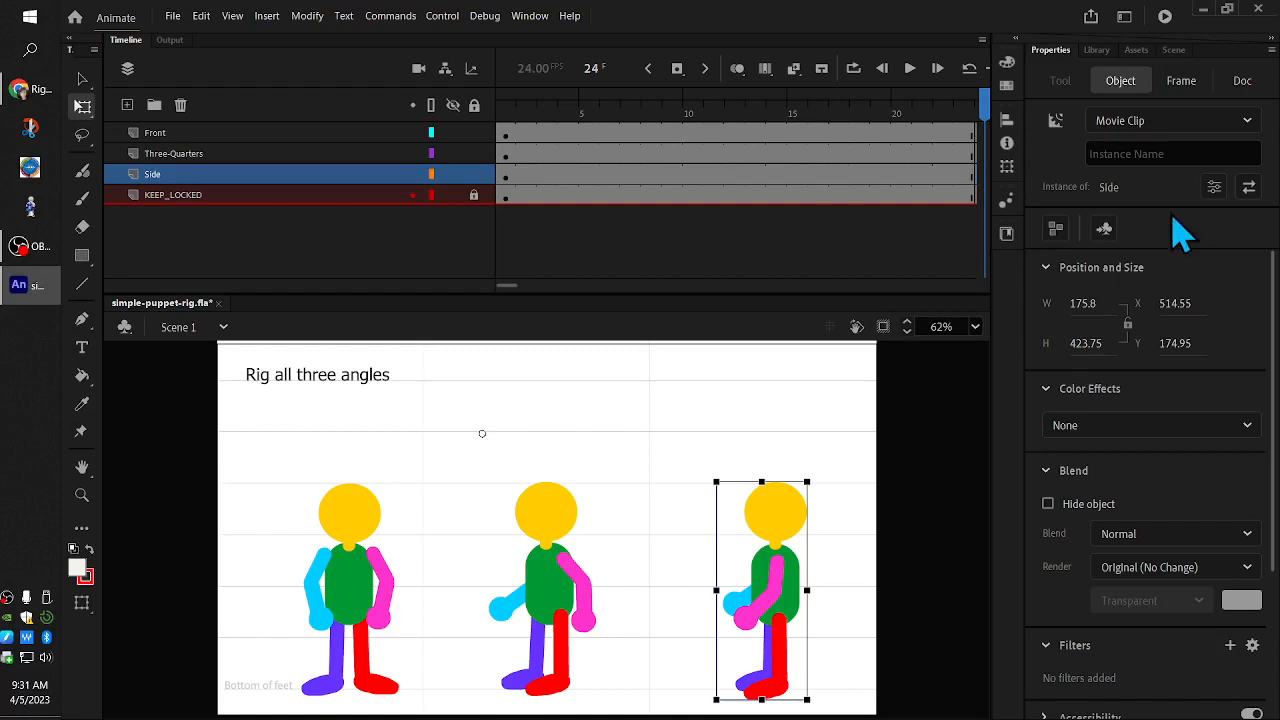
{"action": "left_click", "coordinate": [1245, 121]}
{"action": "left_click", "coordinate": [1218, 198]}
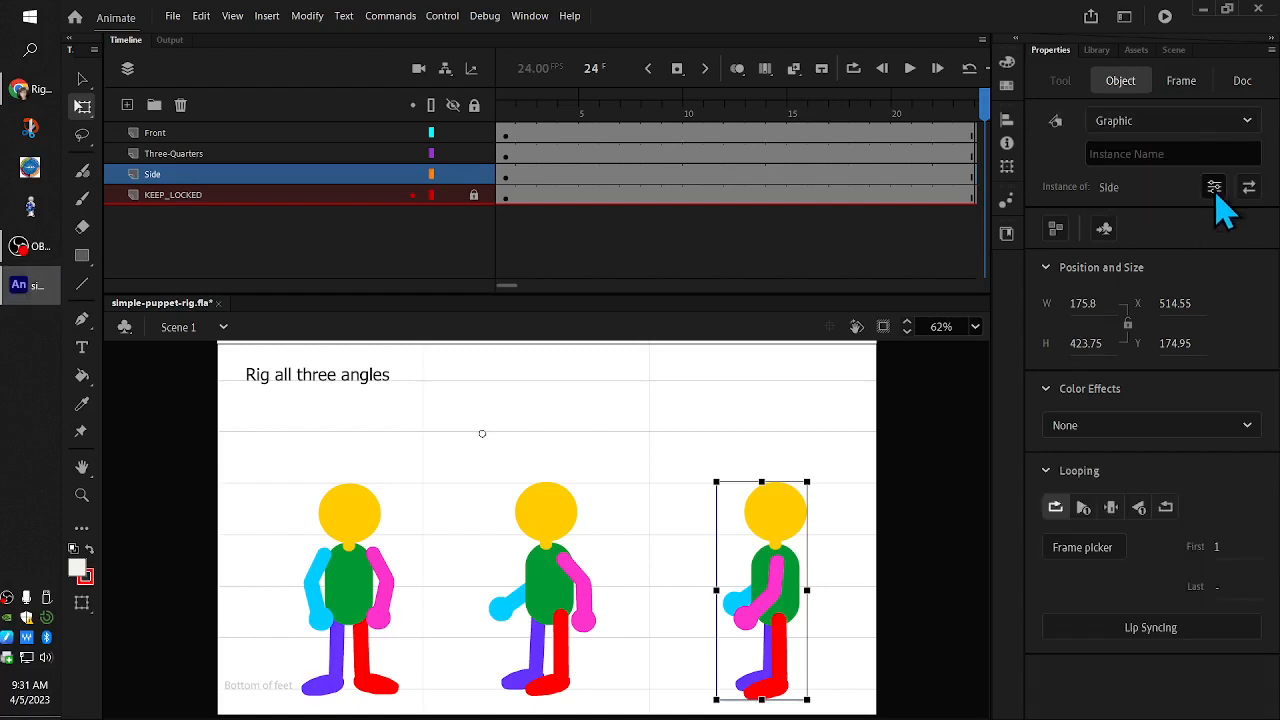
{"action": "left_click", "coordinate": [980, 110]}
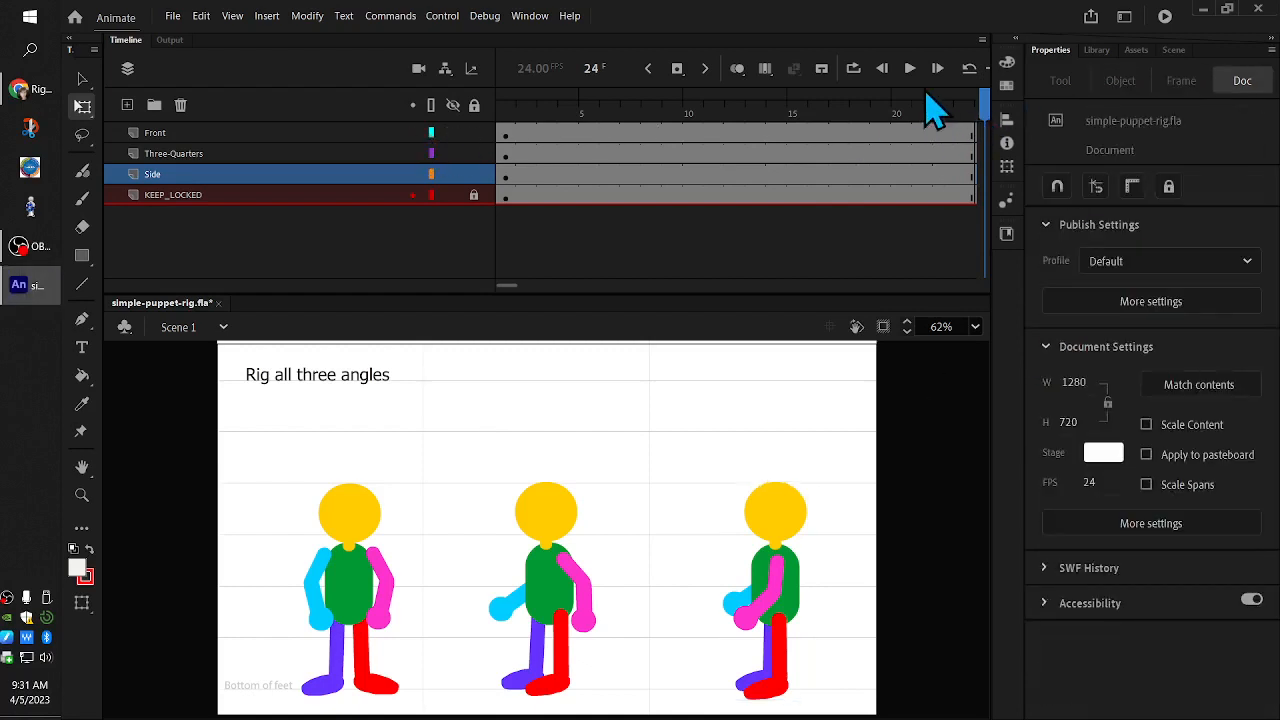
{"action": "left_click", "coordinate": [857, 131]}
{"action": "left_click_drag", "start_coordinate": [864, 104], "coordinate": [368, 142]}
{"action": "left_click", "coordinate": [645, 370]}
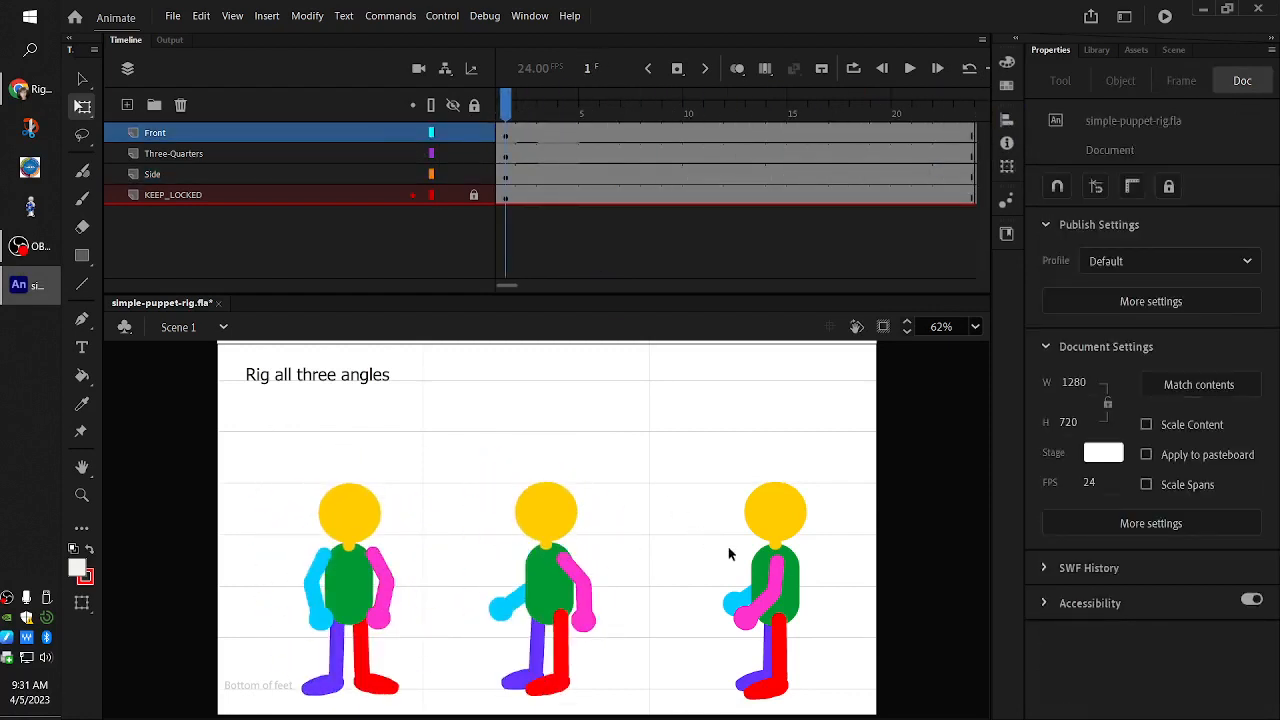
- Change the Side puppet's instance on frame 1 to Graphic and play the main timeline to check it
{"action": "left_click", "coordinate": [790, 588]}
{"action": "left_click", "coordinate": [1240, 121]}
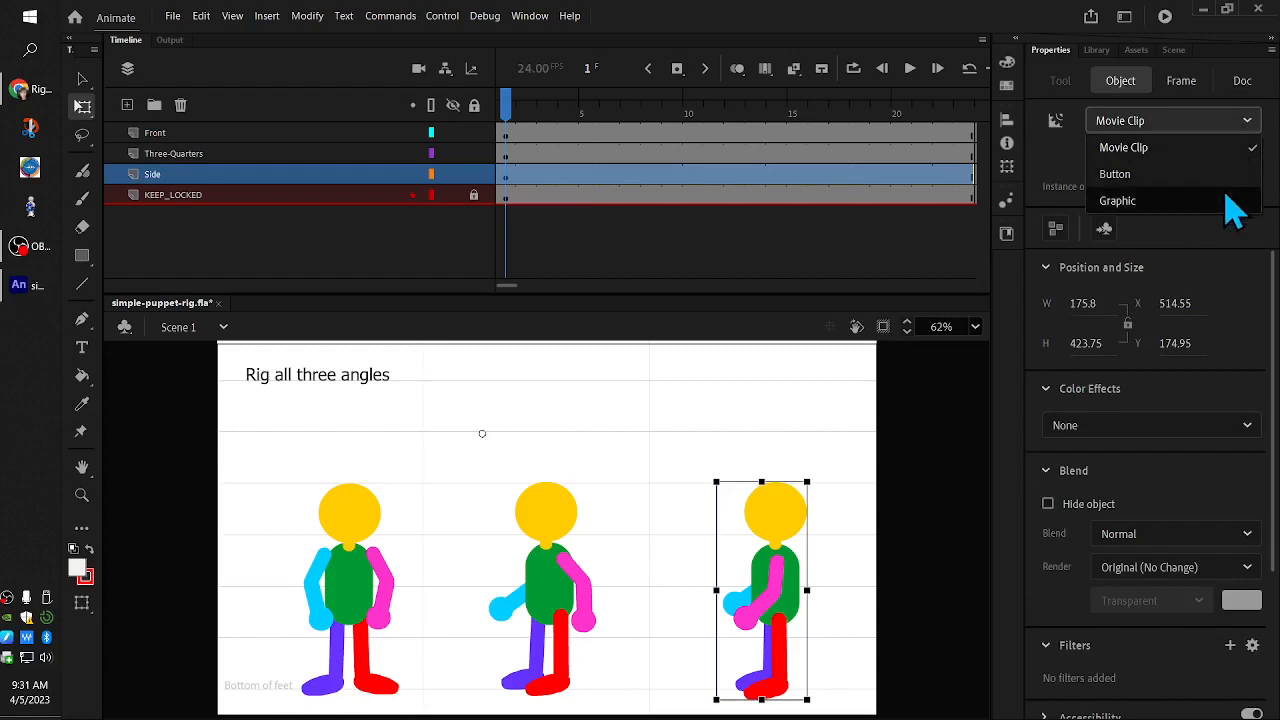
{"action": "left_click", "coordinate": [1226, 197]}
{"action": "left_click_drag", "start_coordinate": [506, 107], "coordinate": [314, 172]}
{"action": "left_click", "coordinate": [907, 74]}
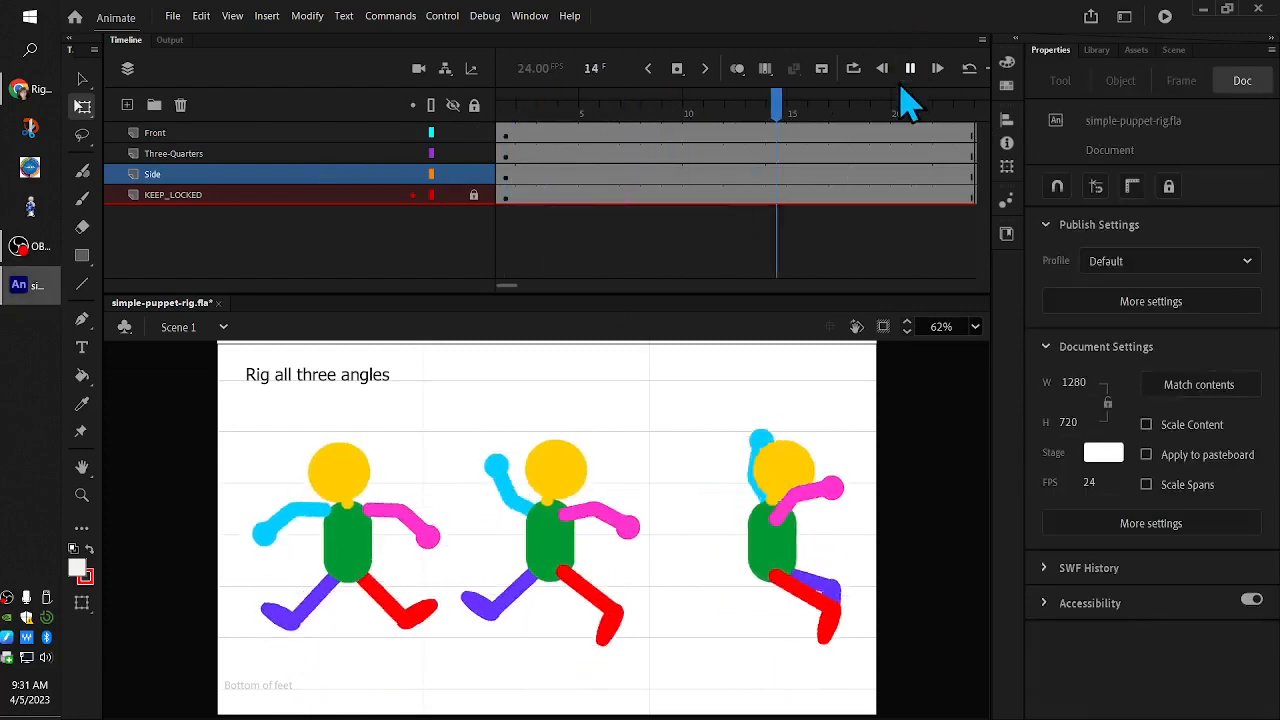